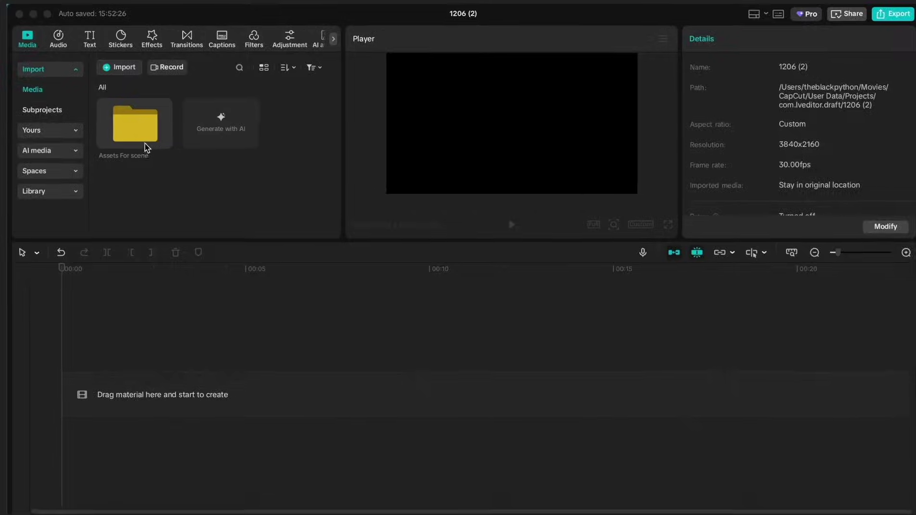
Step: Add the vanishing-road image from the Assets For scene folder to the timeline
double_click(134, 125)
scroll(260, 256, down, 5)
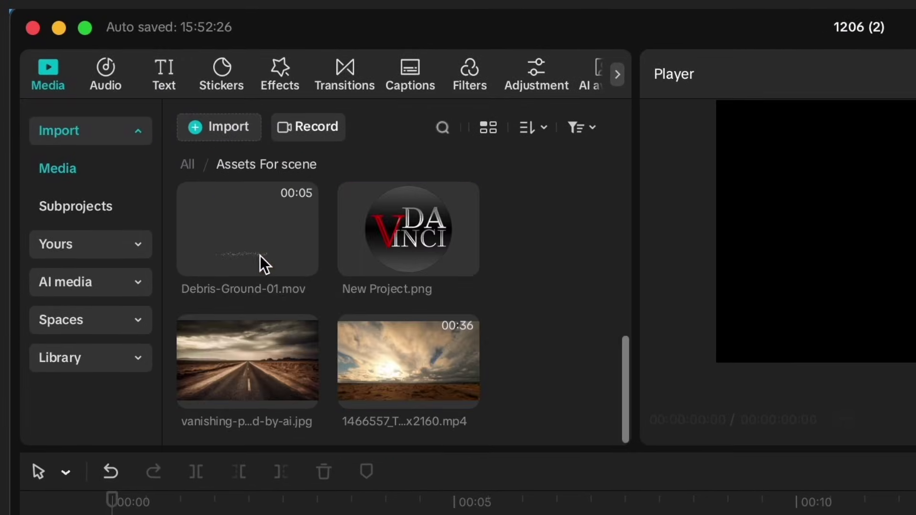
click(248, 315)
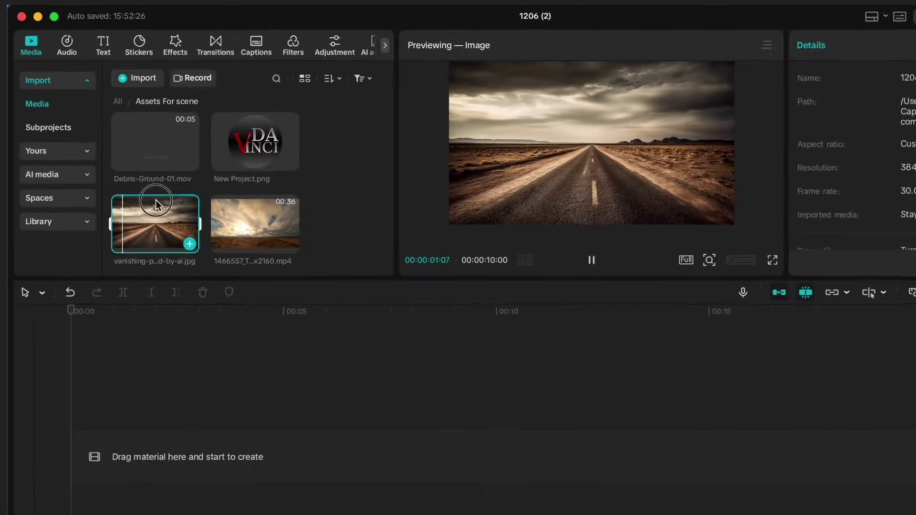
drag(240, 315, 120, 389)
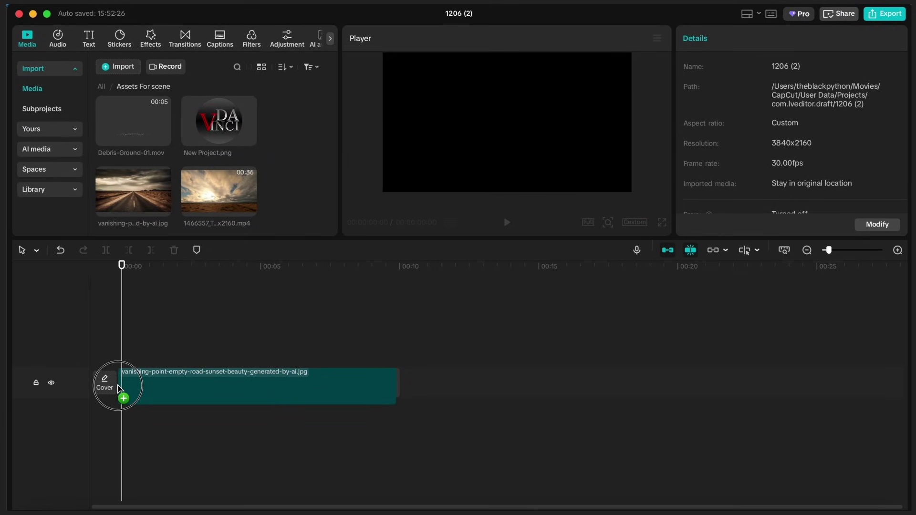
Step: Keep the project at the custom 3840x2160 size
click(637, 223)
click(666, 249)
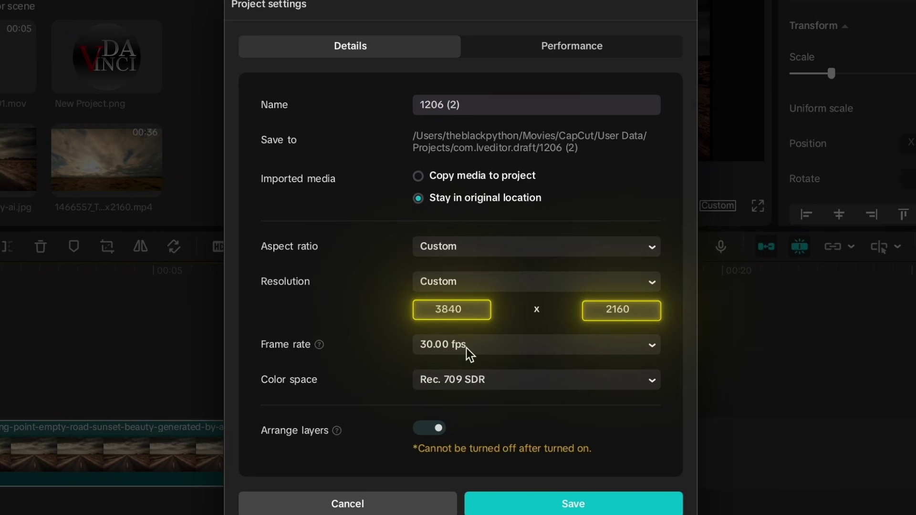
click(509, 505)
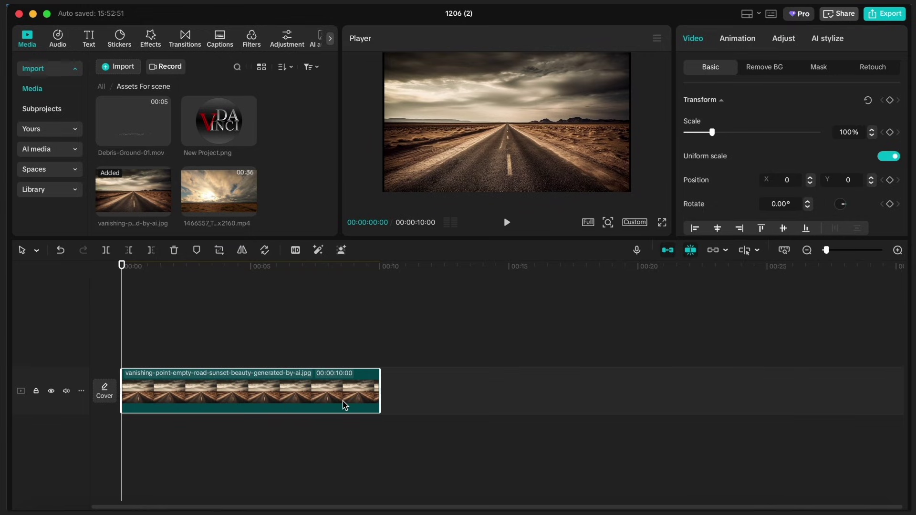
Step: Scale the road image to 107% and zoom the preview out to show the frame edges
drag(713, 132, 715, 133)
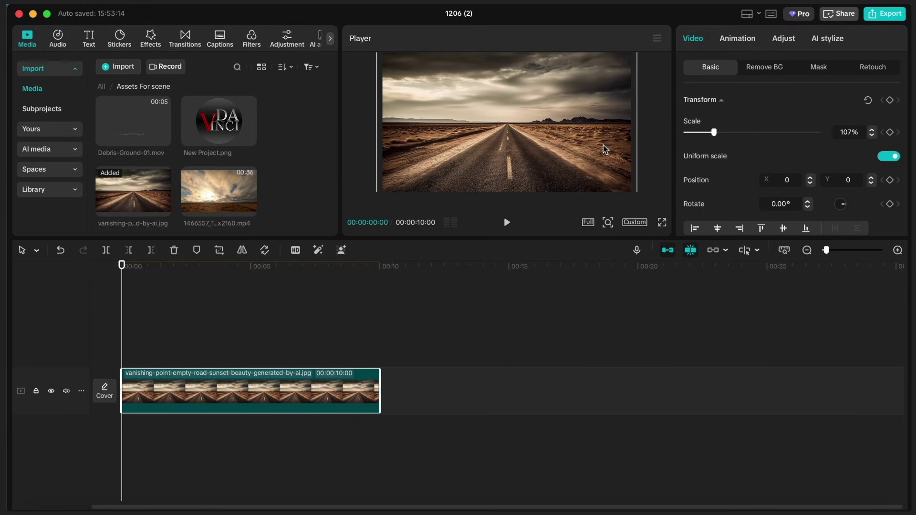
click(609, 225)
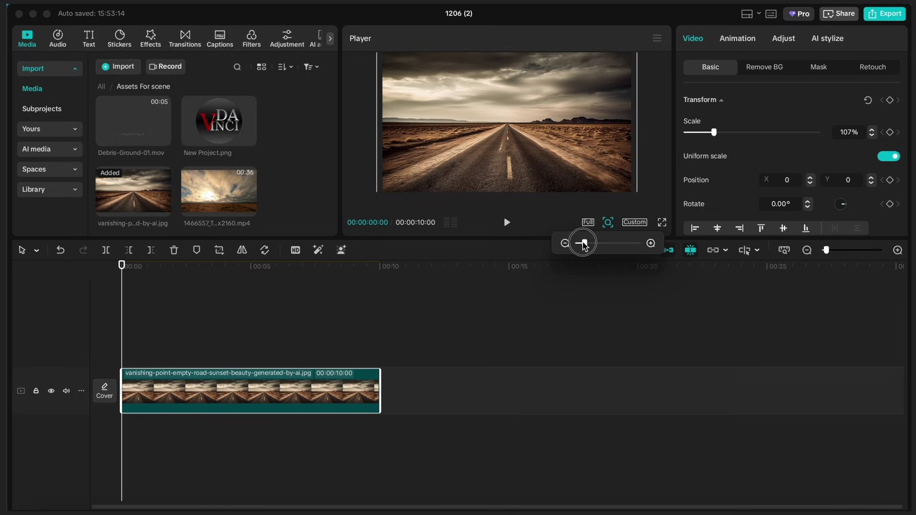
drag(585, 245, 583, 246)
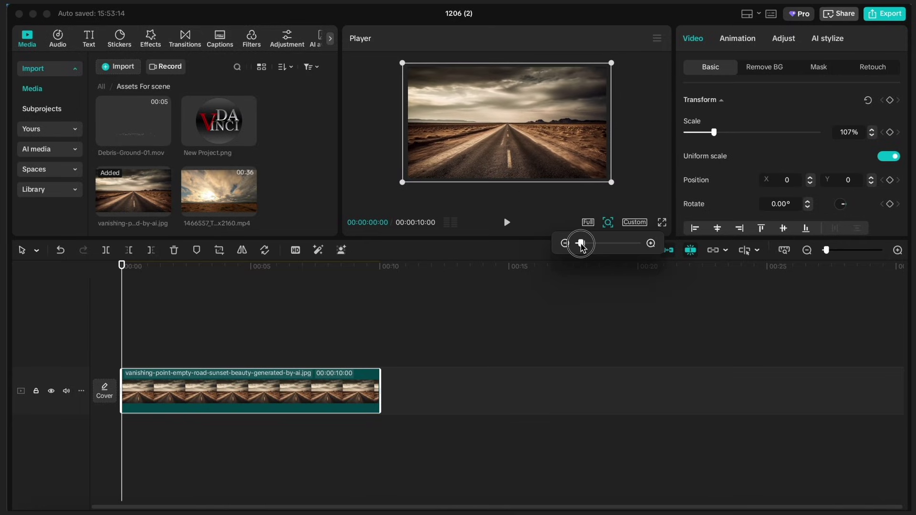
Step: At about 7 seconds, add a Pen mask to the road image
click(529, 291)
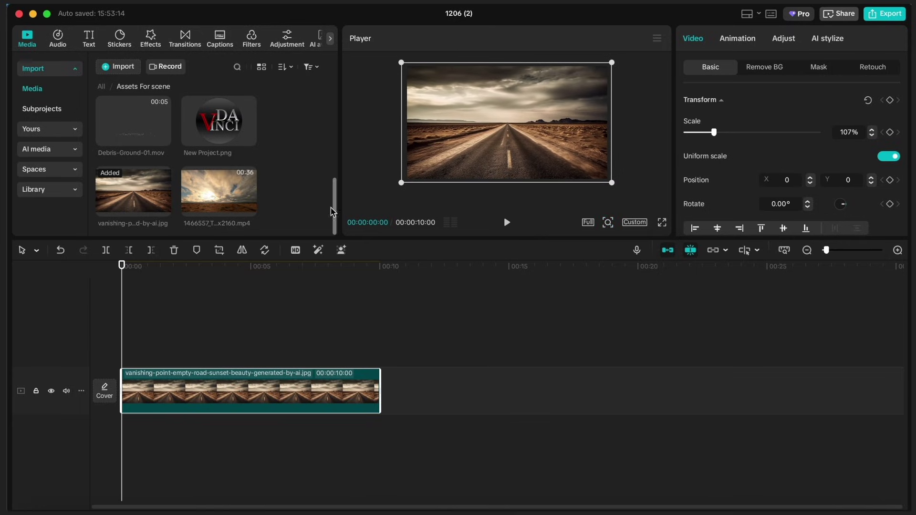
click(306, 302)
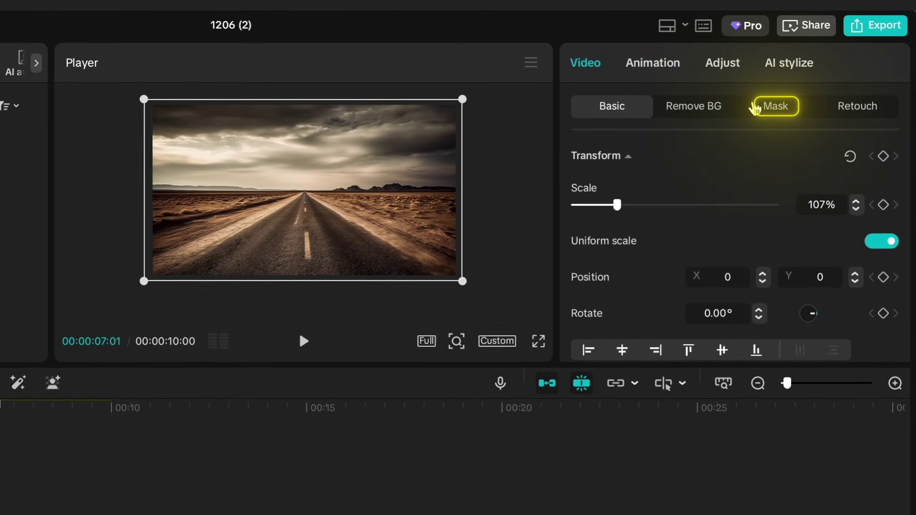
click(769, 107)
click(631, 185)
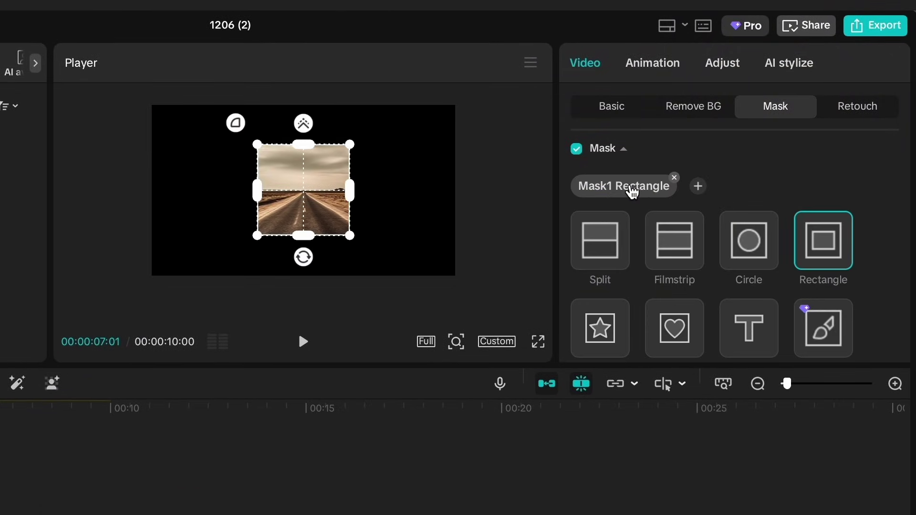
scroll(646, 195, down, 5)
click(600, 242)
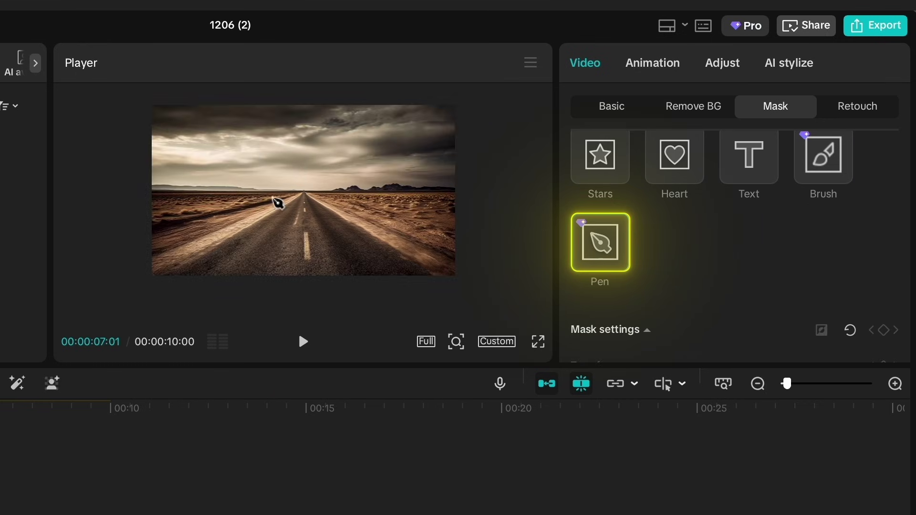
Step: Trace the pen path along the horizon, close it, and invert it to keep the ground
click(144, 193)
drag(456, 192, 478, 197)
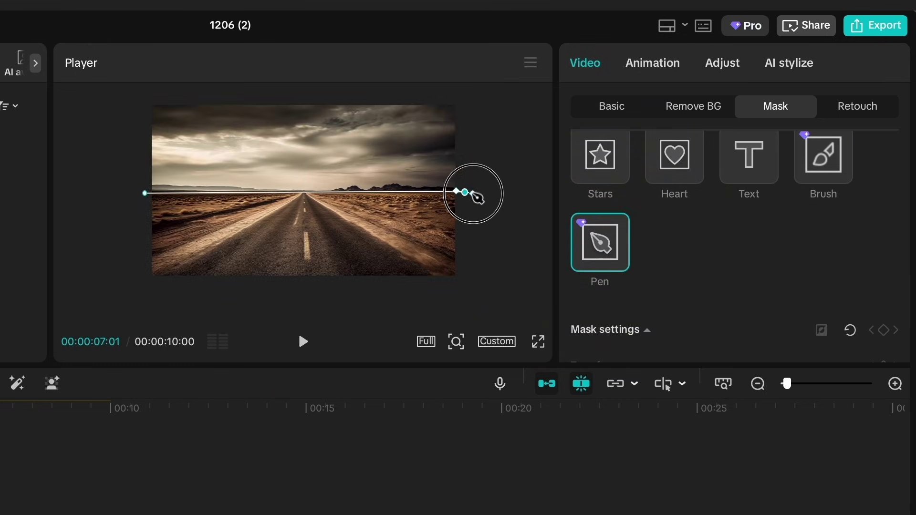
click(144, 194)
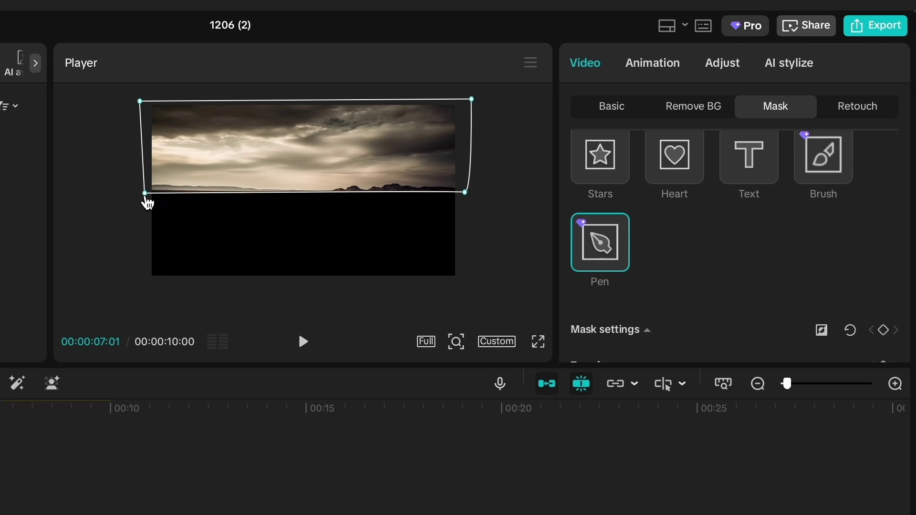
click(822, 330)
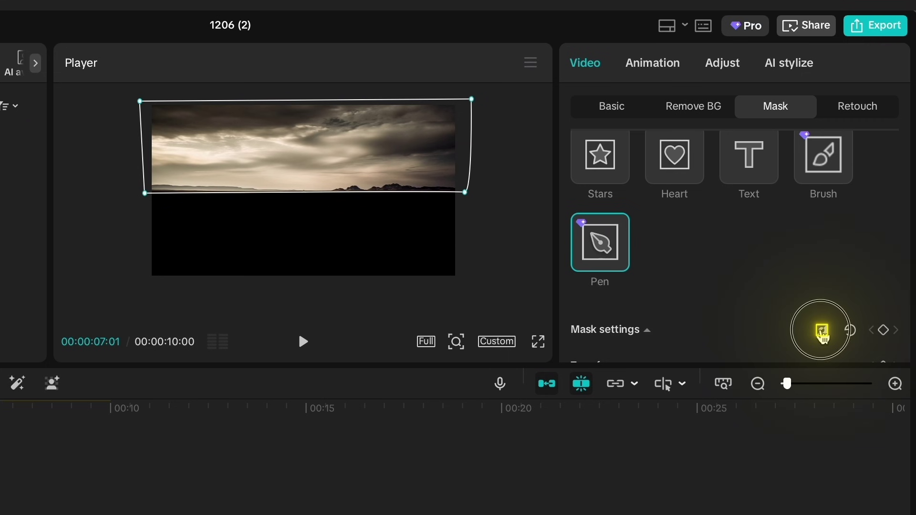
Step: Feather the mask to 18, checking the masked road full screen
click(538, 342)
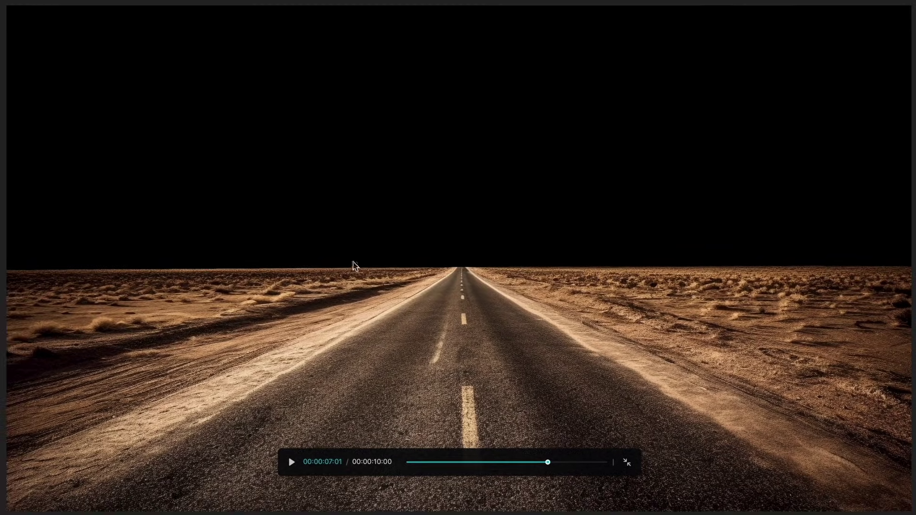
click(627, 462)
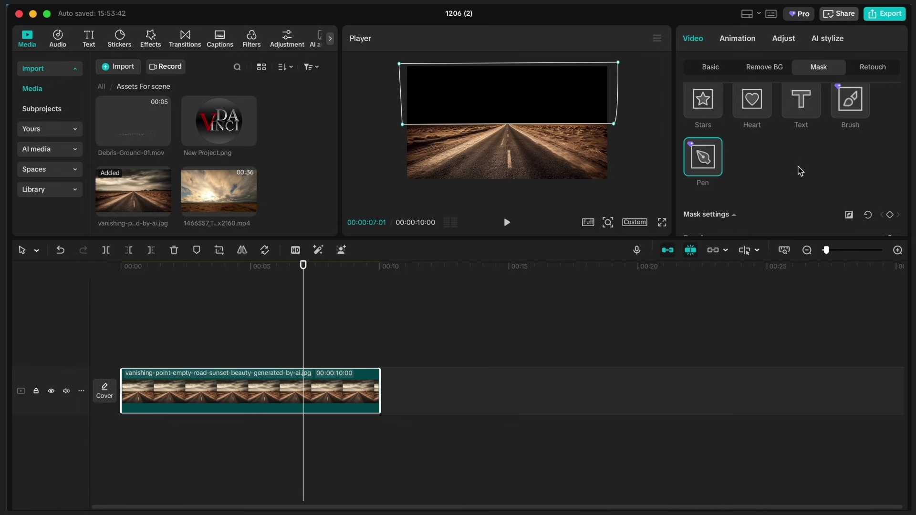
scroll(798, 170, down, 3)
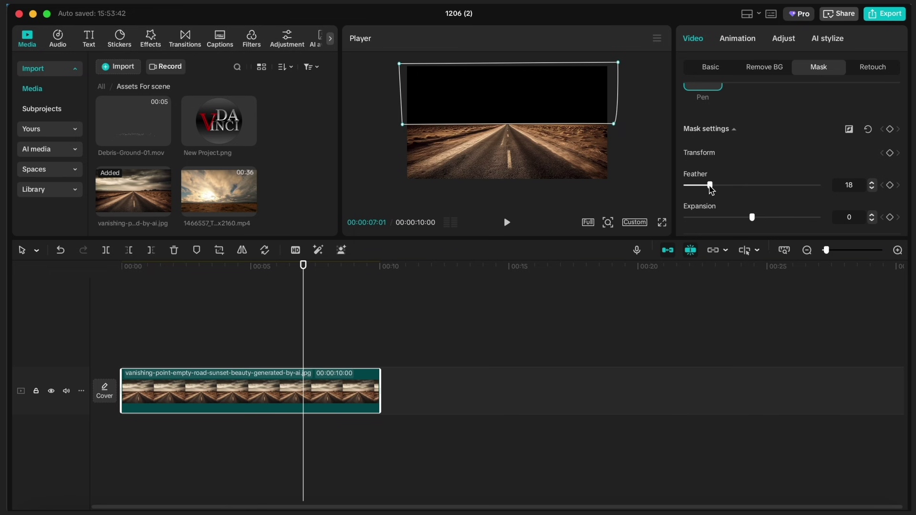
click(663, 223)
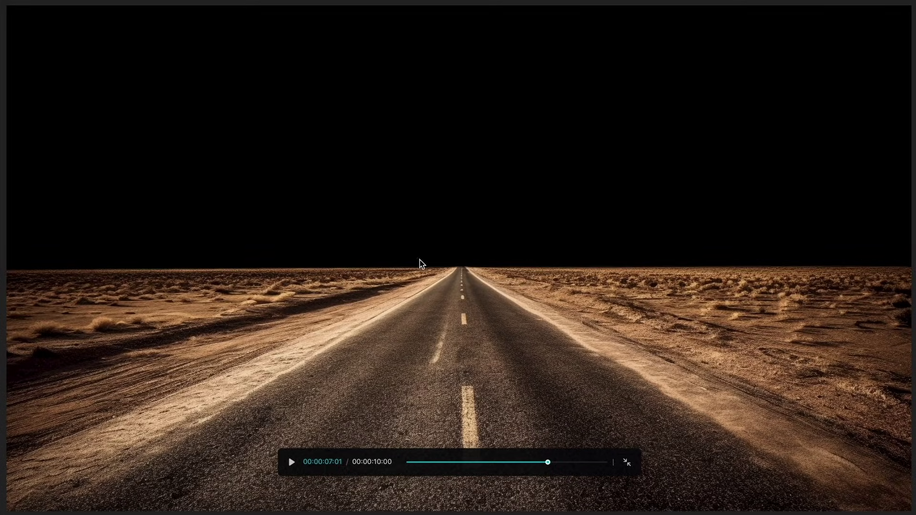
click(627, 464)
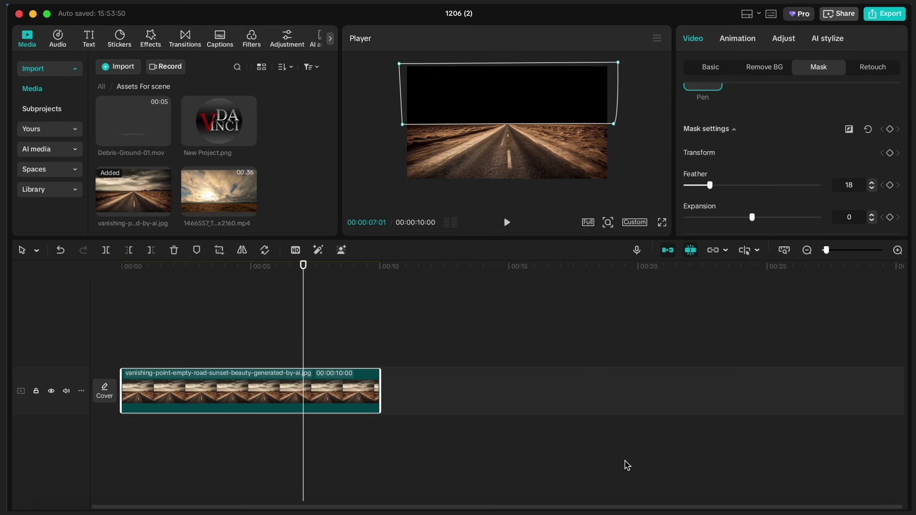
Step: Add the cloud timelapse trimmed to 10 seconds under the road image and play it back
drag(236, 219, 114, 336)
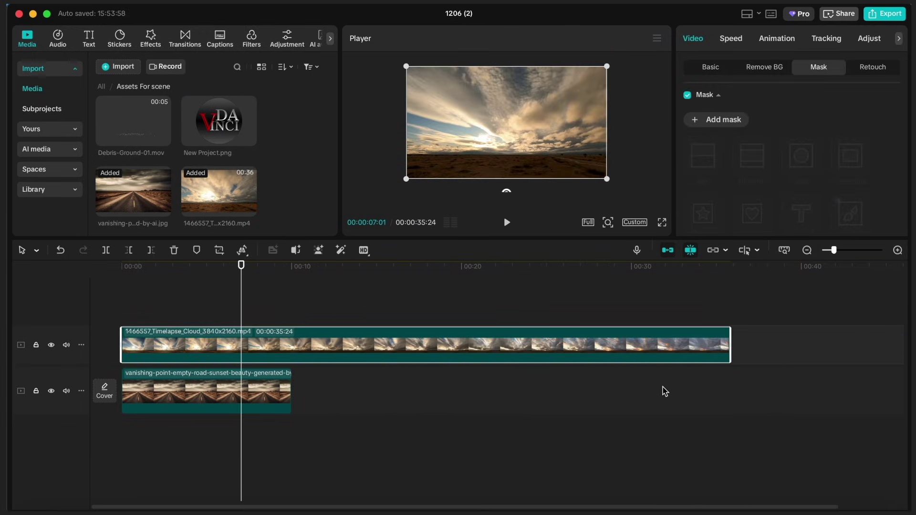
drag(732, 349, 292, 362)
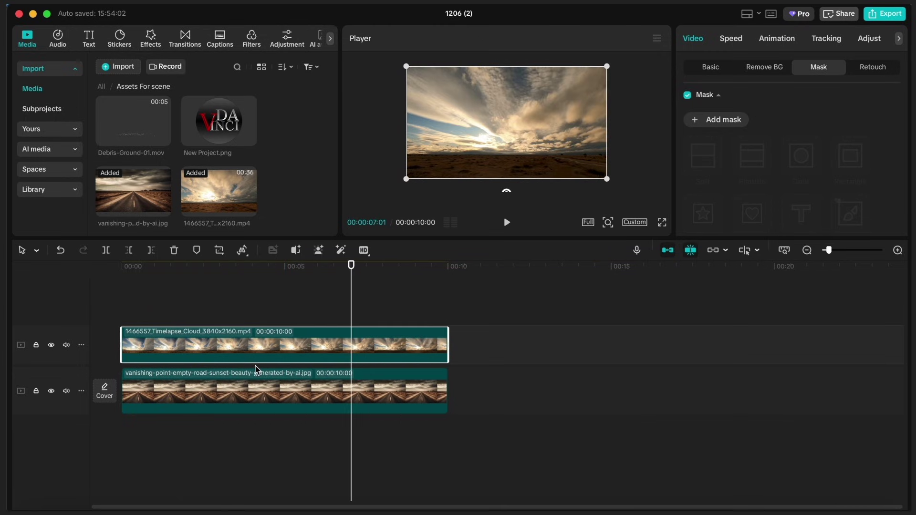
drag(267, 397, 264, 303)
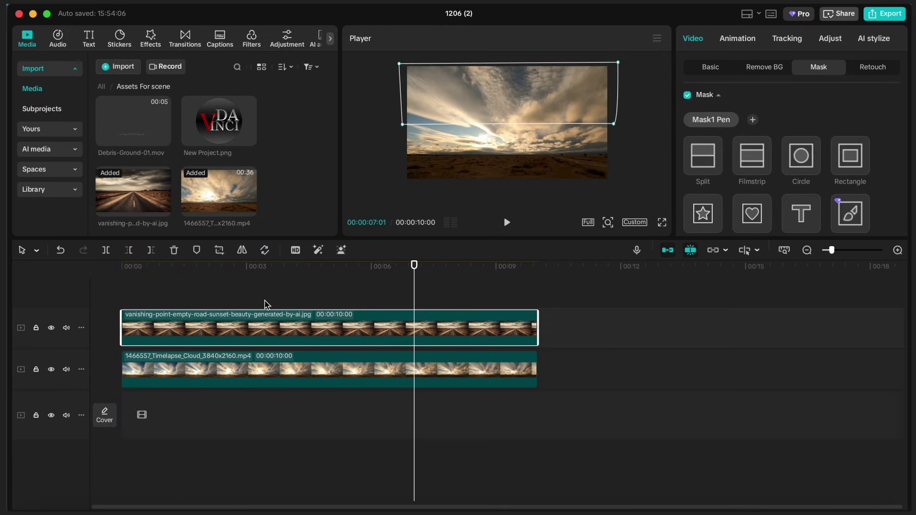
click(468, 302)
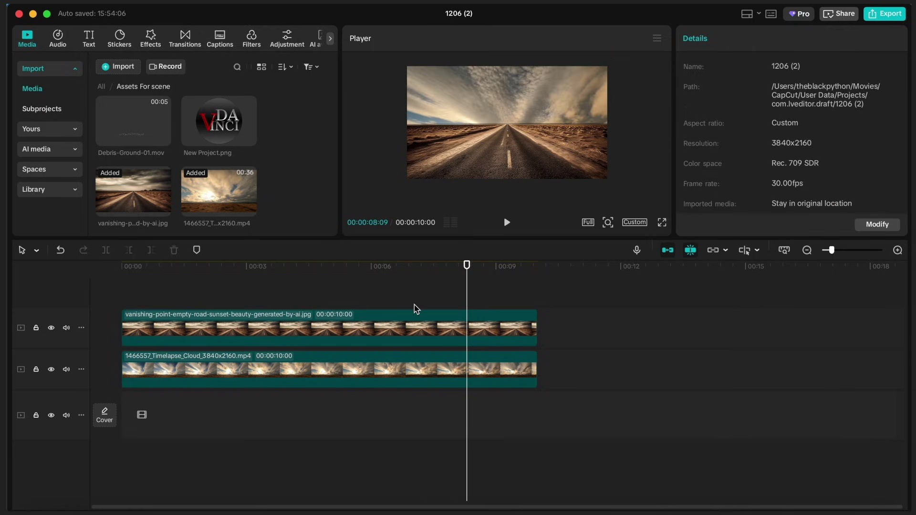
drag(432, 266, 84, 286)
key(space)
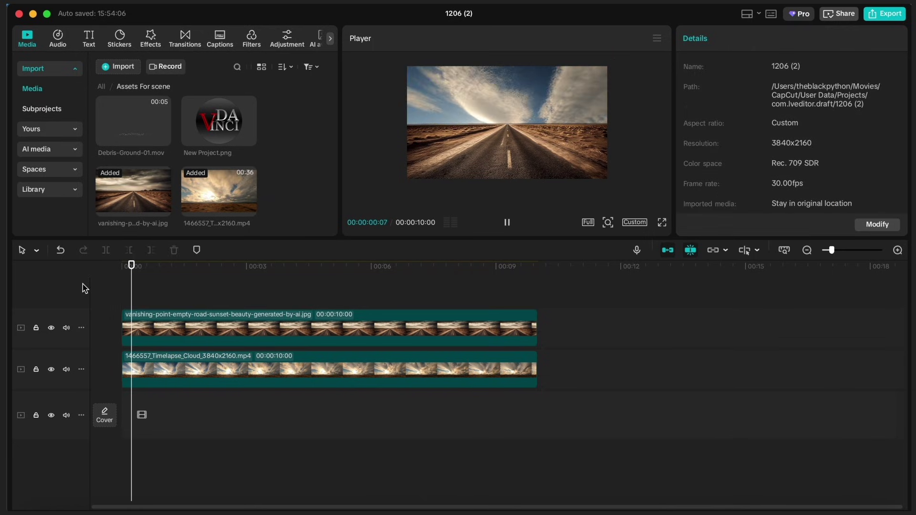
click(175, 334)
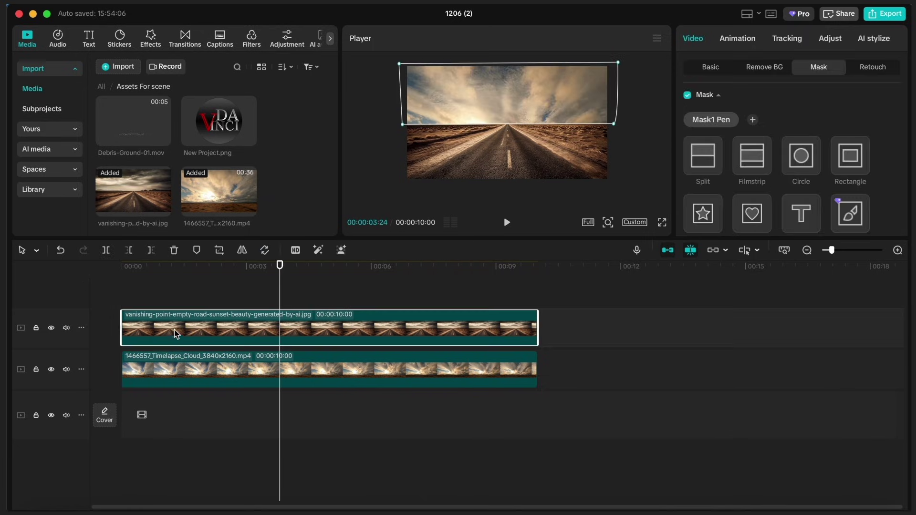
Step: Raise the cloud clip's mask edge to the horizon, scale it to 105%, and preview full screen
click(372, 384)
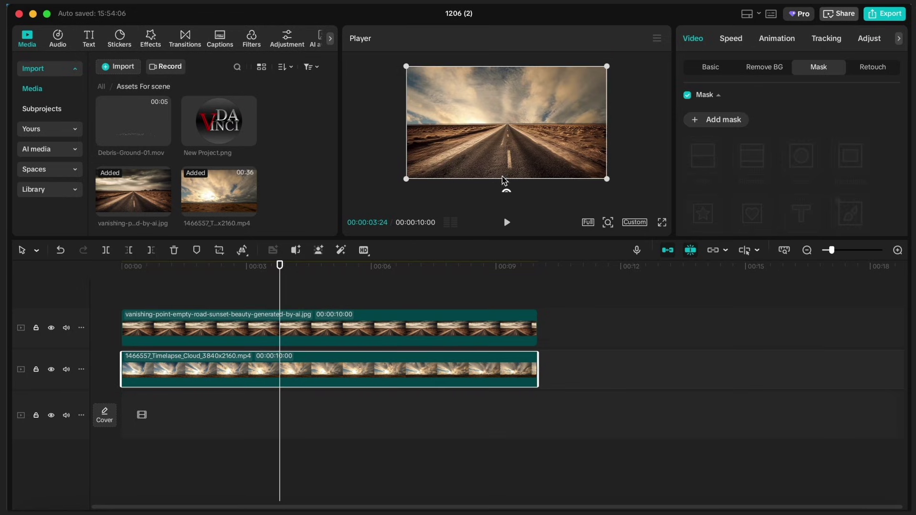
drag(515, 155, 513, 128)
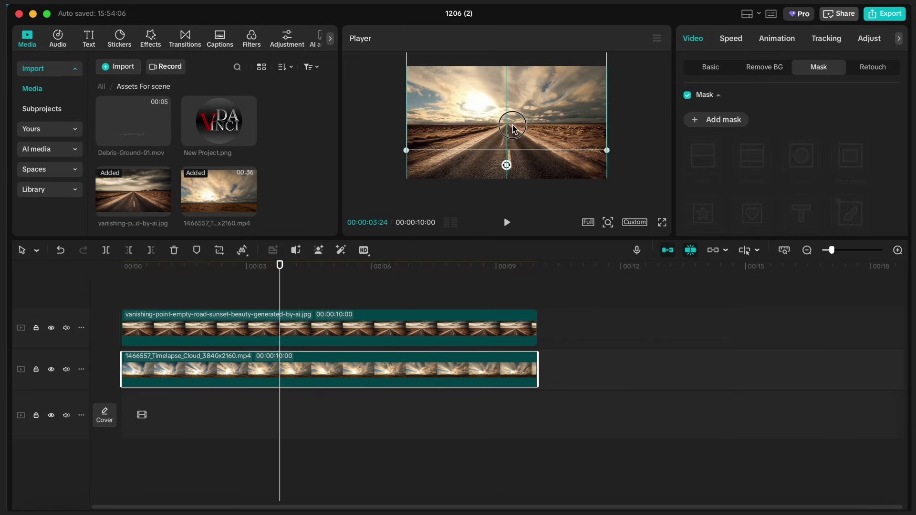
click(709, 68)
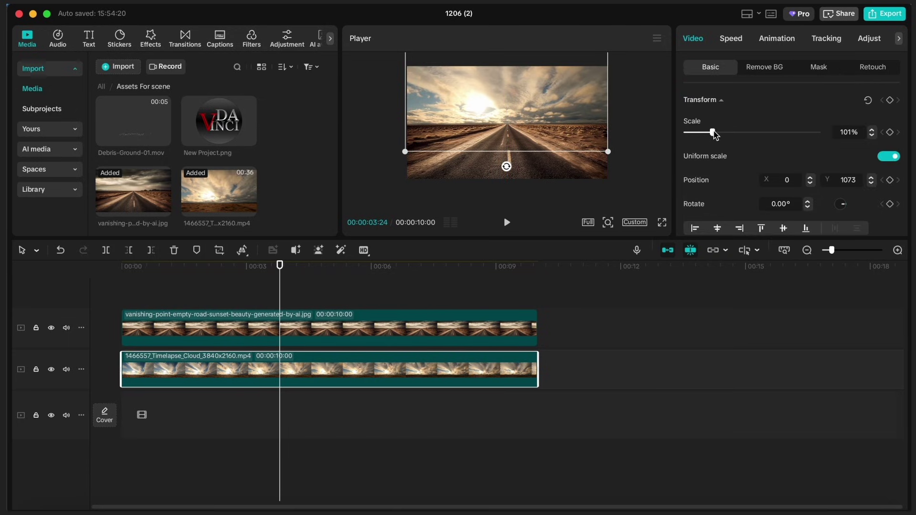
drag(714, 135, 716, 135)
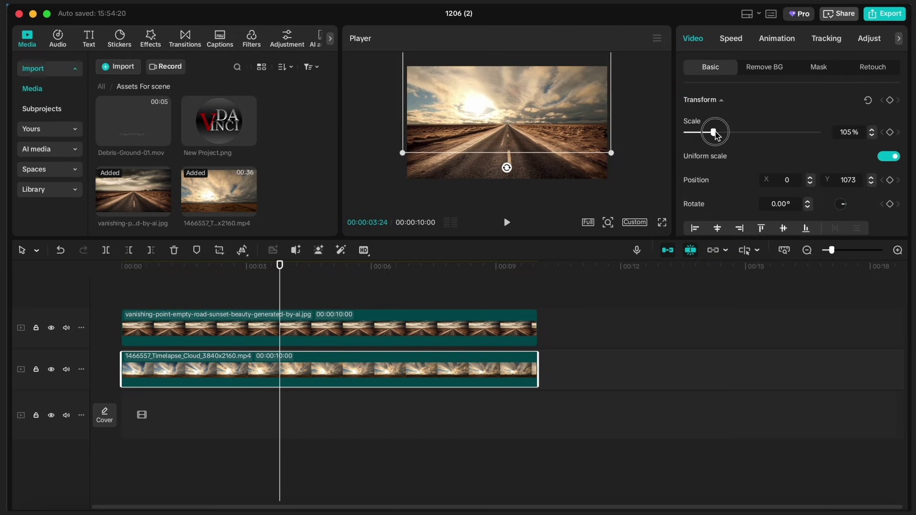
click(662, 223)
key(space)
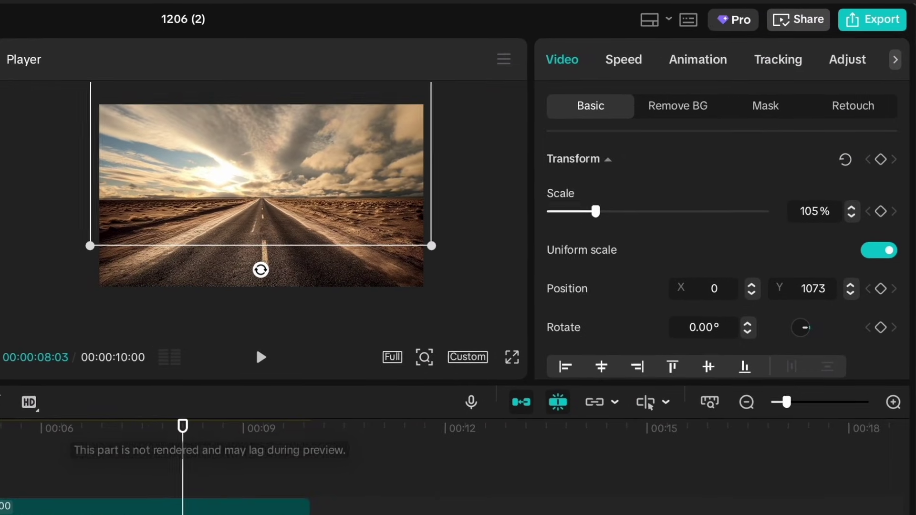
Step: Color-match the cloud timelapse to one of its own bright-sky frames
click(844, 65)
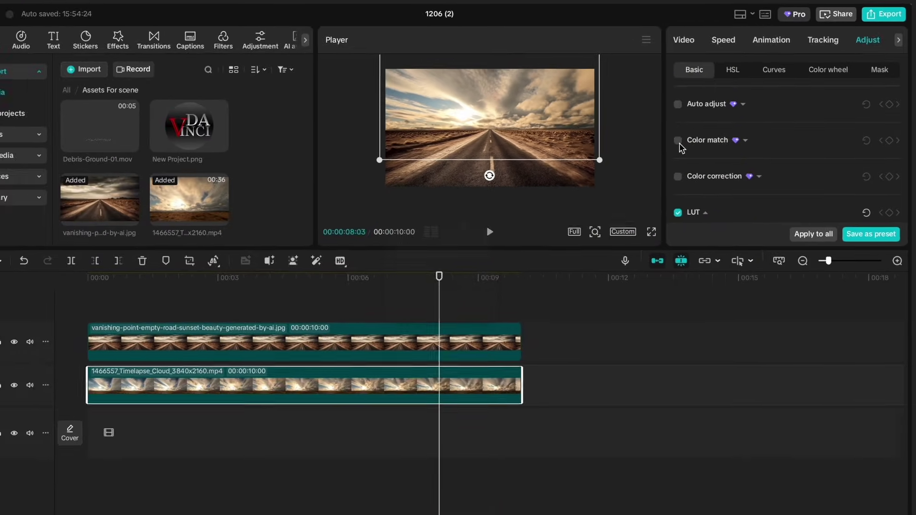
click(678, 141)
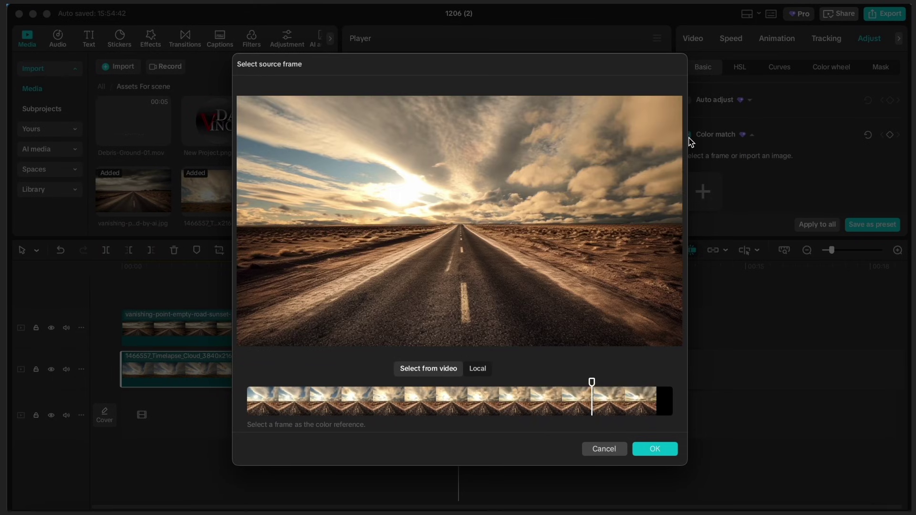
click(323, 400)
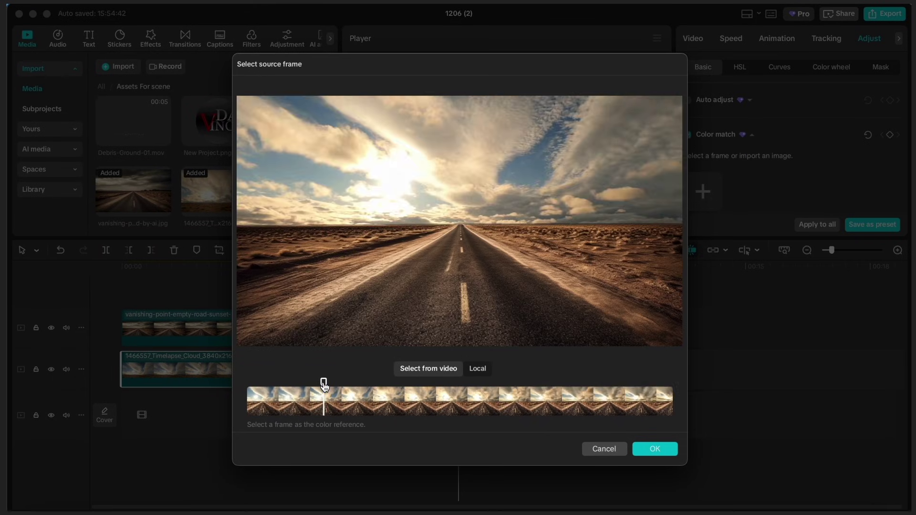
click(668, 453)
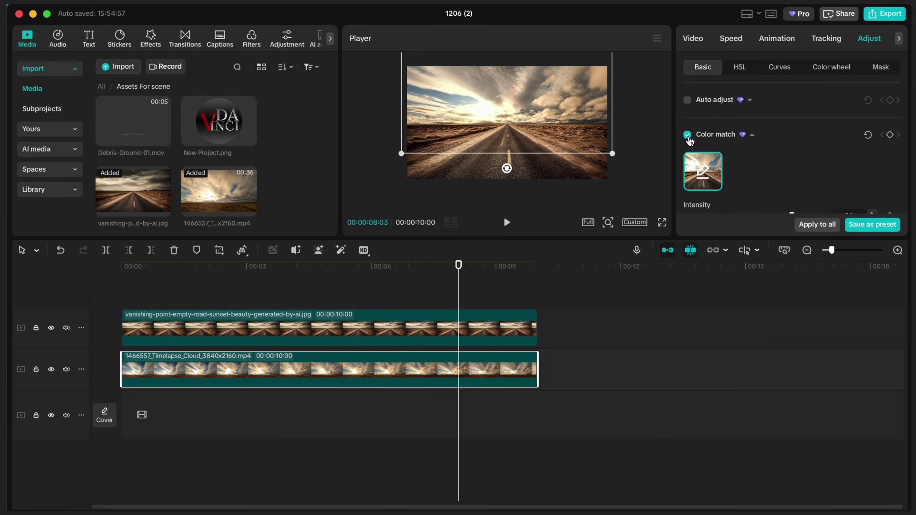
Step: Set the clouds' exposure to -8, temperature 11, highlights -13 and contrast 8
scroll(767, 154, down, 10)
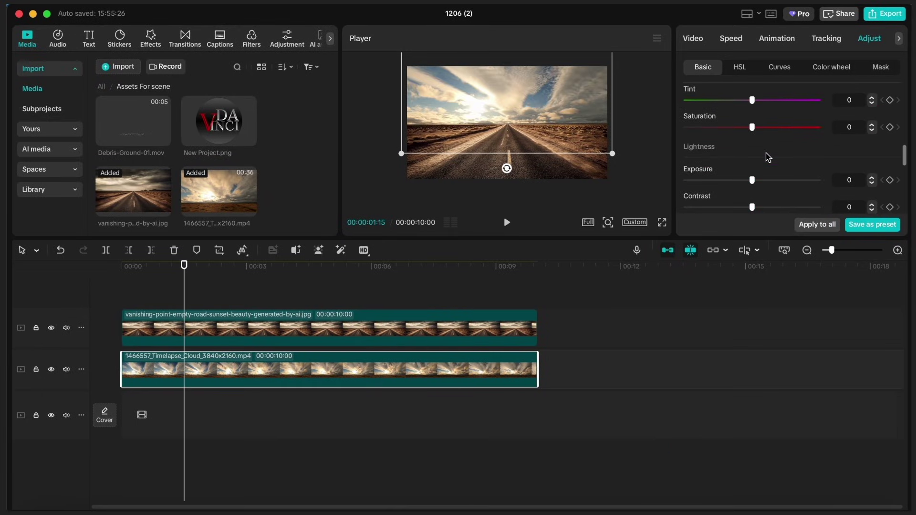
scroll(768, 157, down, 1)
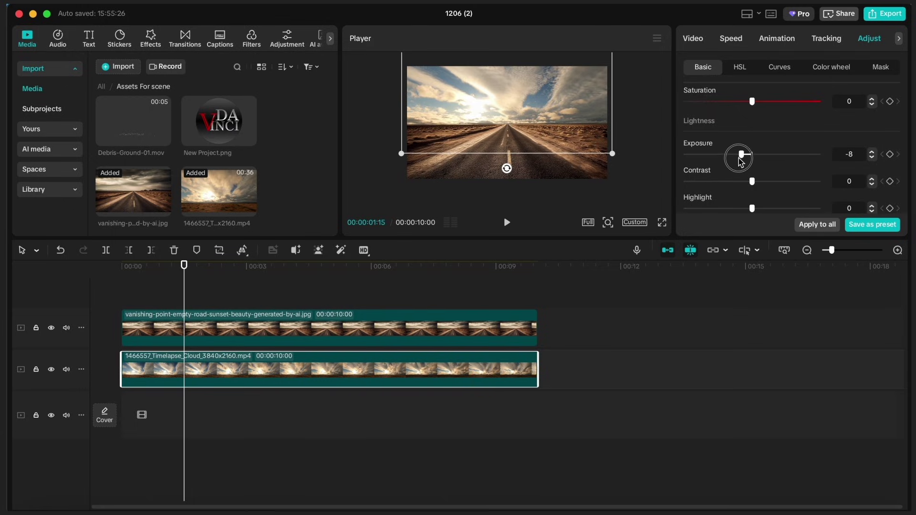
drag(740, 160, 736, 160)
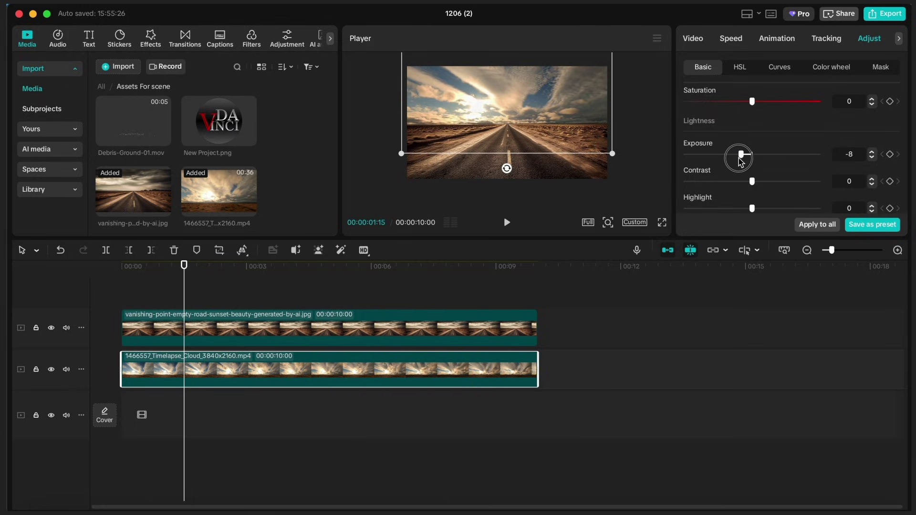
scroll(741, 158, up, 2)
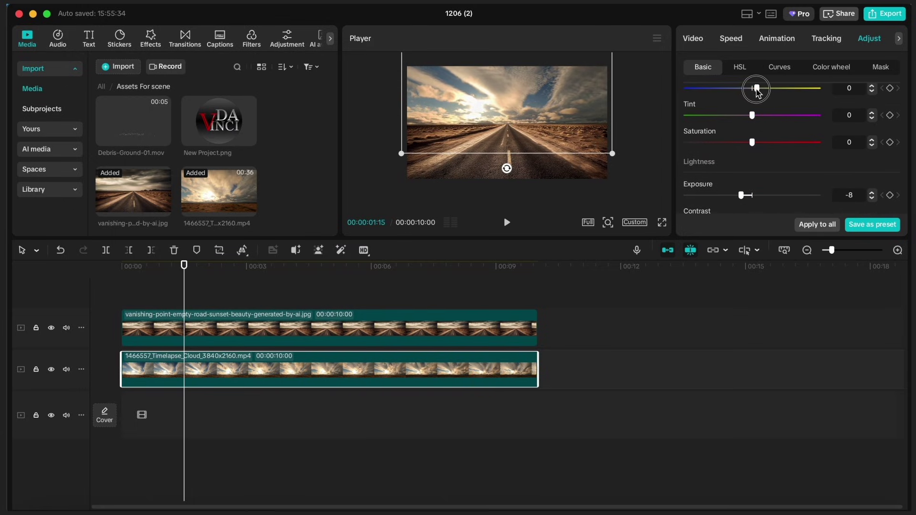
drag(758, 92, 766, 92)
scroll(744, 160, down, 4)
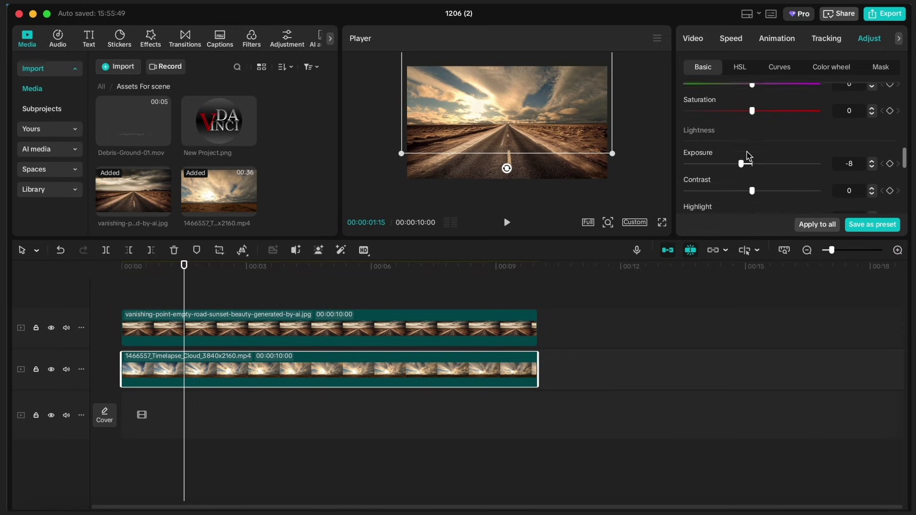
drag(752, 167, 736, 167)
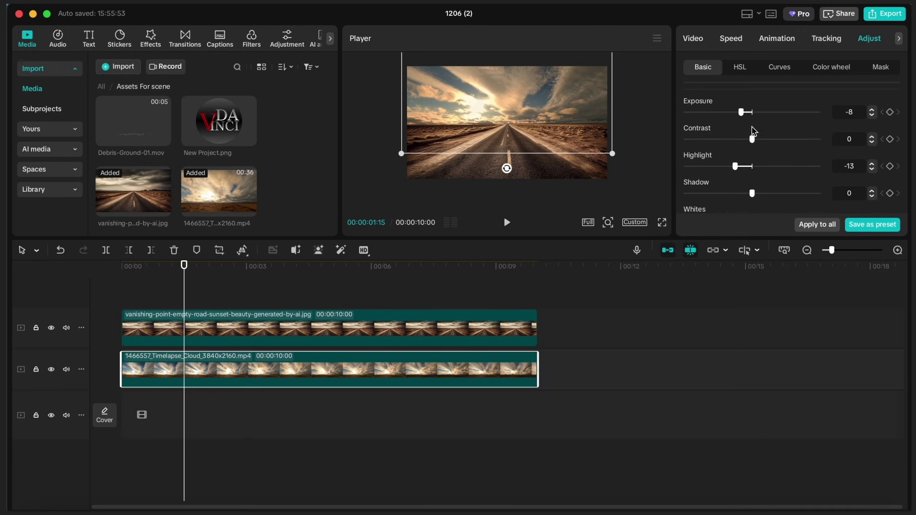
drag(754, 140, 762, 141)
Step: Play the graded clip full screen, then return to the timeline start
click(662, 223)
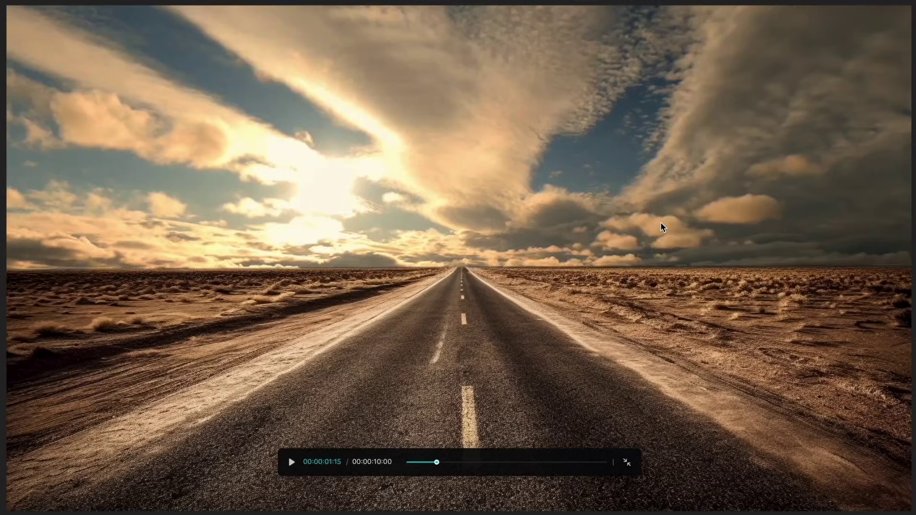
key(space)
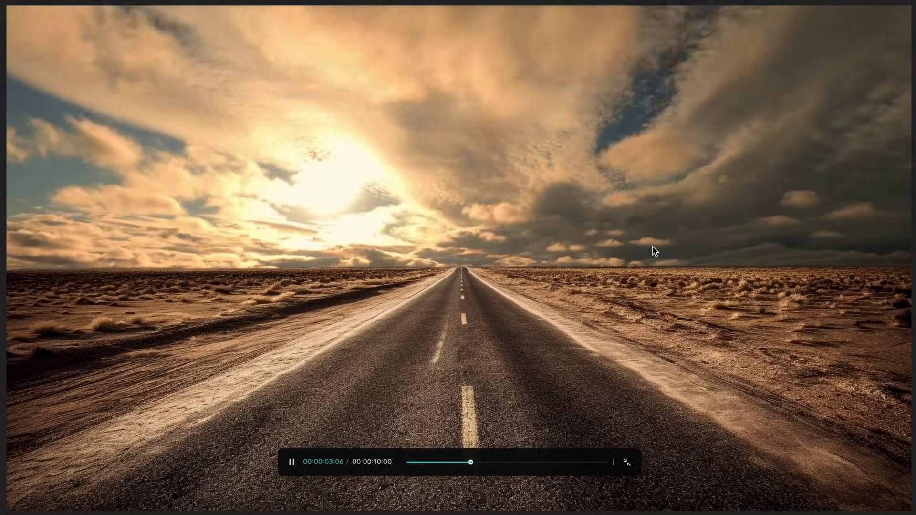
key(space)
click(628, 467)
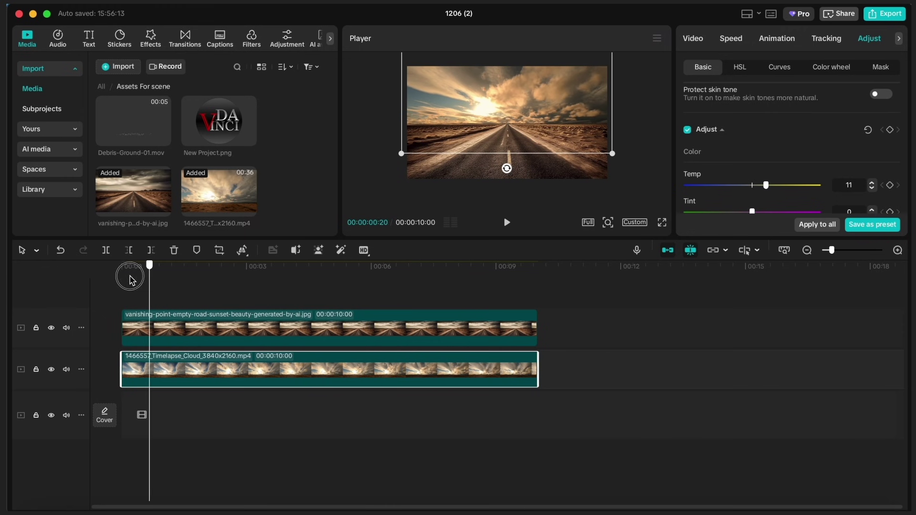
click(122, 268)
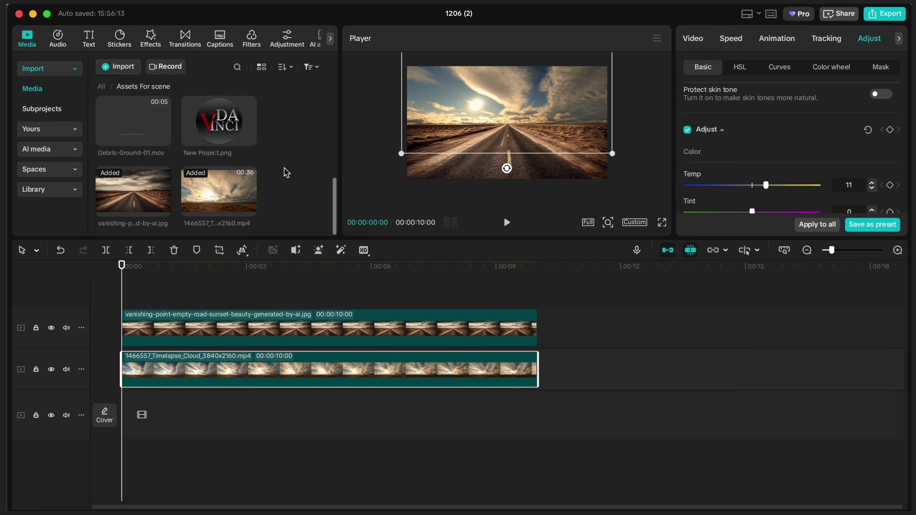
Step: Add the axe-wielding man PNG on a new top track over the road and preview it
scroll(284, 172, up, 5)
drag(222, 131, 186, 300)
click(662, 222)
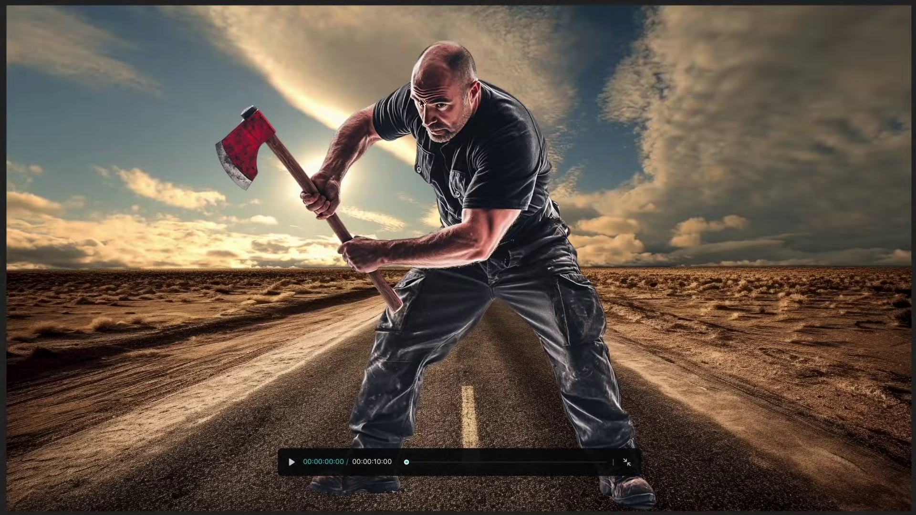
key(Escape)
Step: Add New Project.png logo on a top track and shrink it to reveal the man
scroll(242, 159, down, 5)
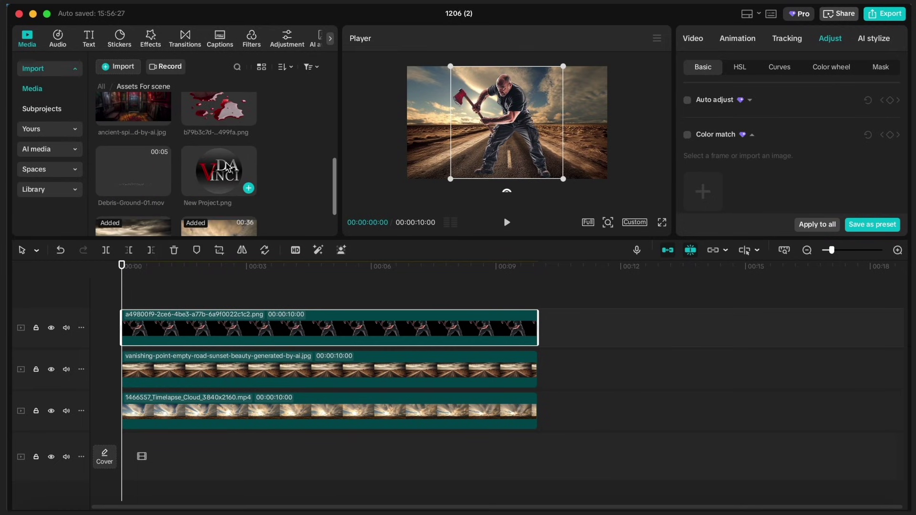
drag(241, 186, 114, 287)
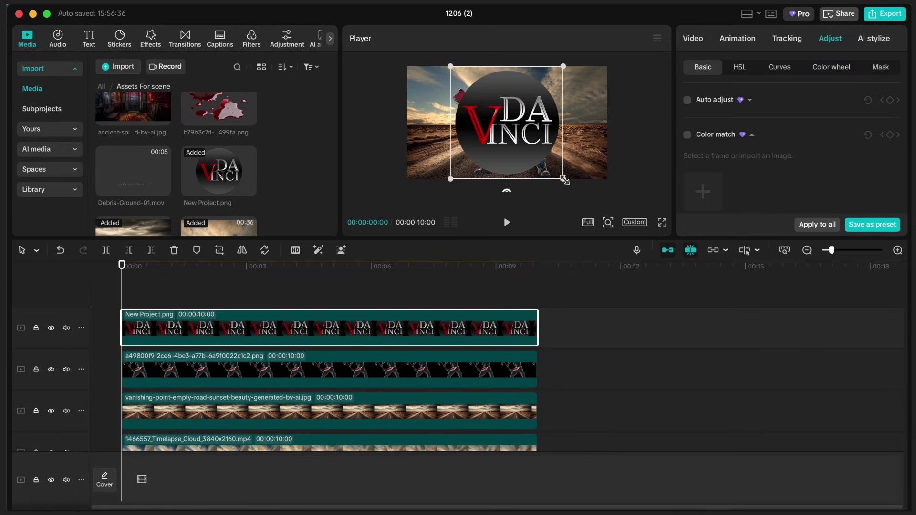
drag(565, 180, 525, 141)
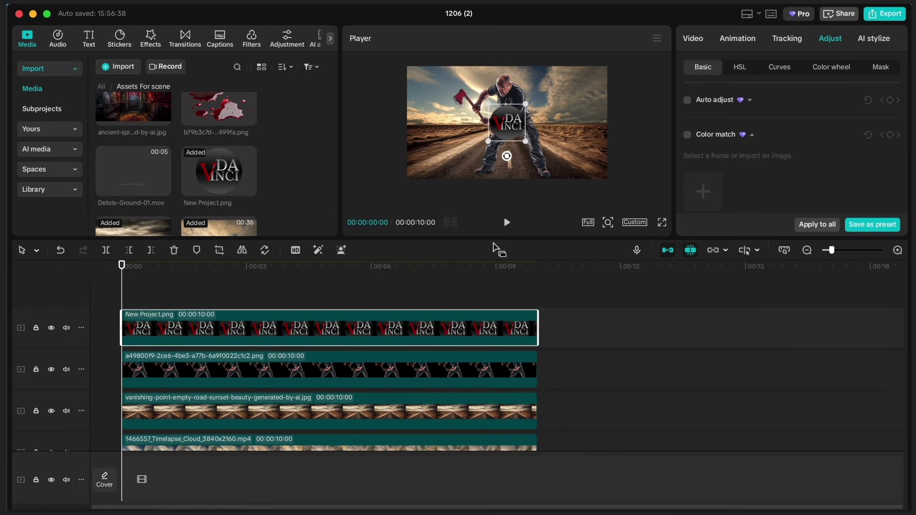
drag(495, 249, 496, 352)
click(588, 329)
Step: Move the logo onto the man's head and tilt it slightly into place
click(506, 176)
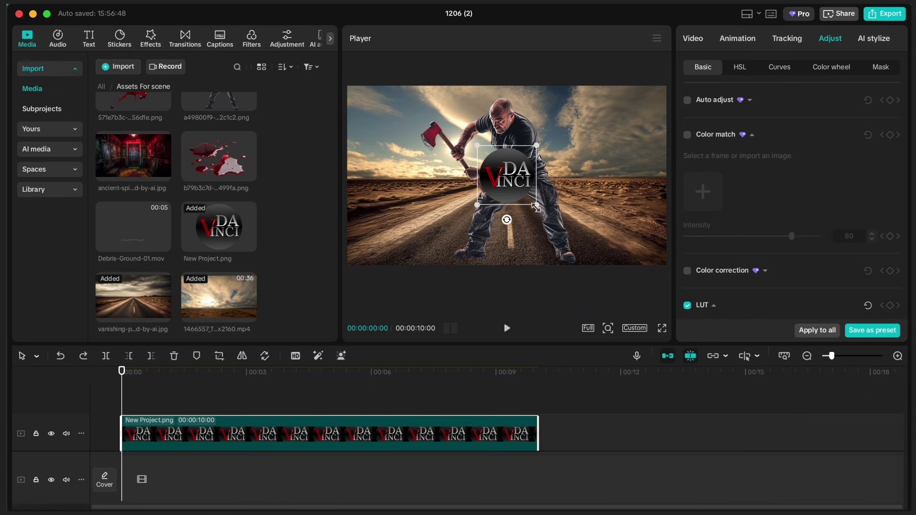
drag(507, 176, 496, 119)
drag(498, 154, 501, 125)
click(508, 389)
click(529, 400)
Step: Combine the logo and axe-man clips into Compound clip1
key(cmd+z)
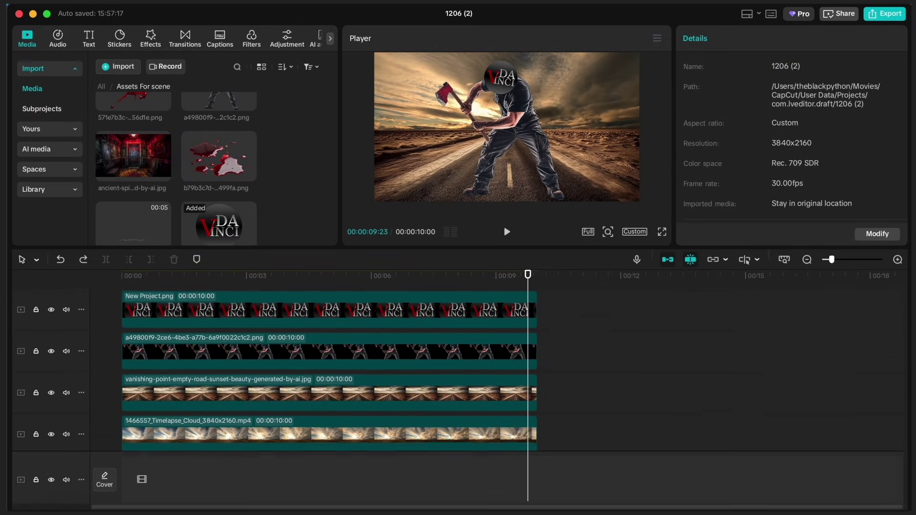
drag(558, 305, 482, 365)
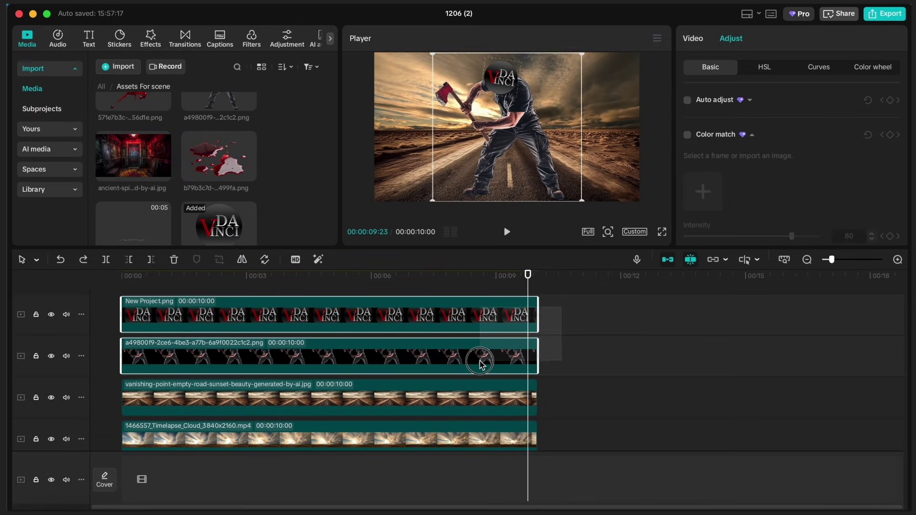
right_click(471, 356)
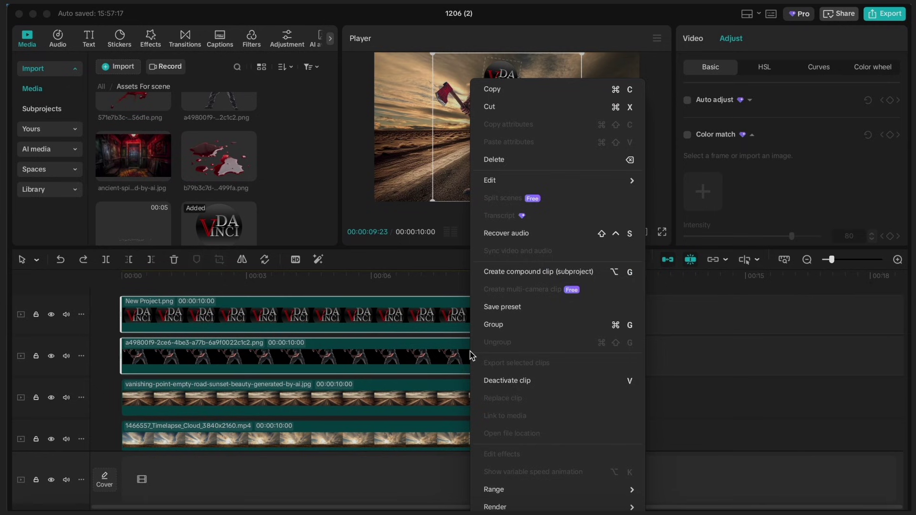
click(512, 273)
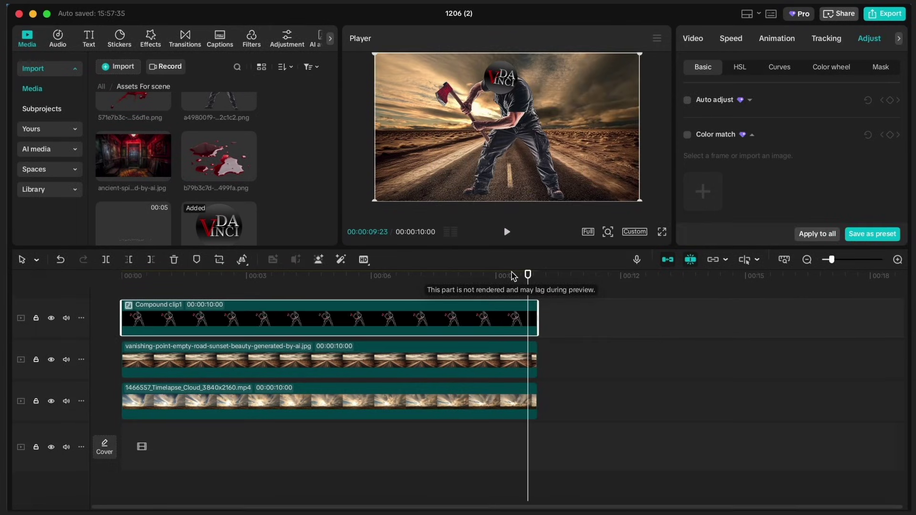
Step: Scale the compound clip to 63% at position -119, -173 and check it full screen
scroll(483, 348, up, 2)
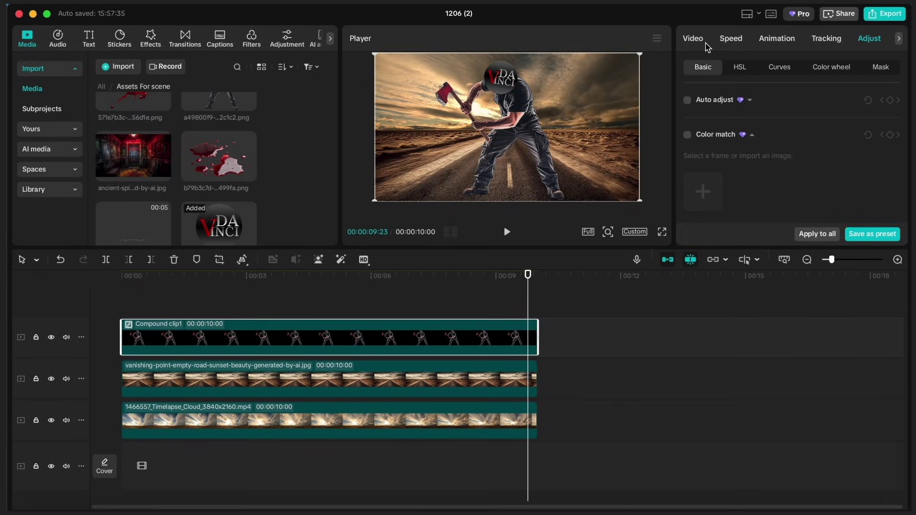
click(700, 41)
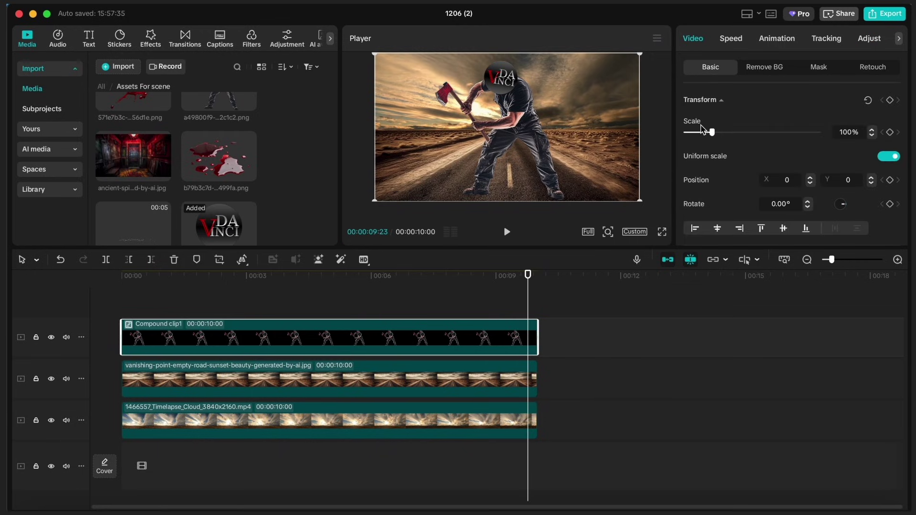
drag(709, 133, 705, 133)
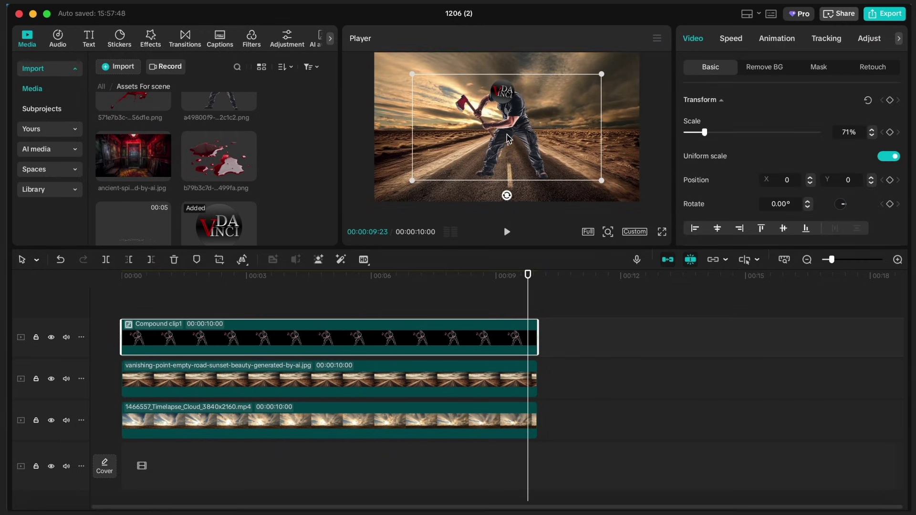
click(663, 232)
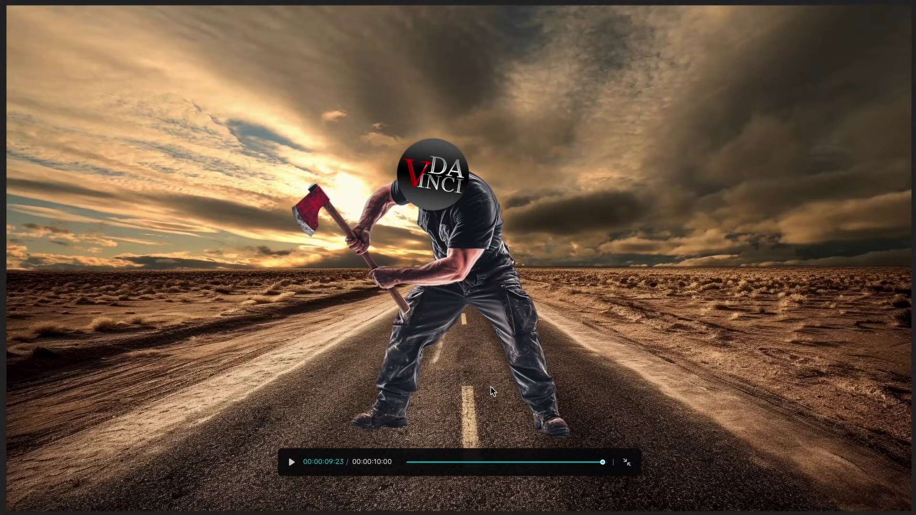
click(627, 463)
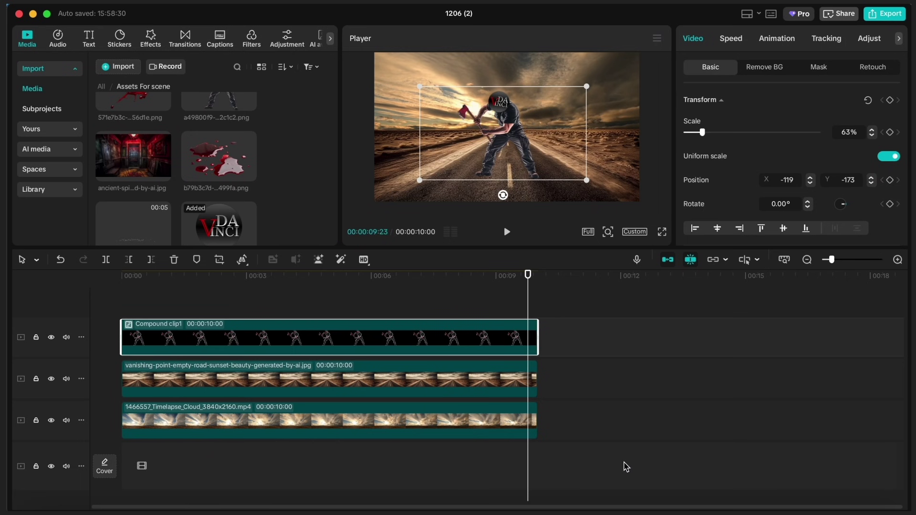
Step: Color-match Compound clip1 at intensity 56 and raise its contrast to 12
click(867, 39)
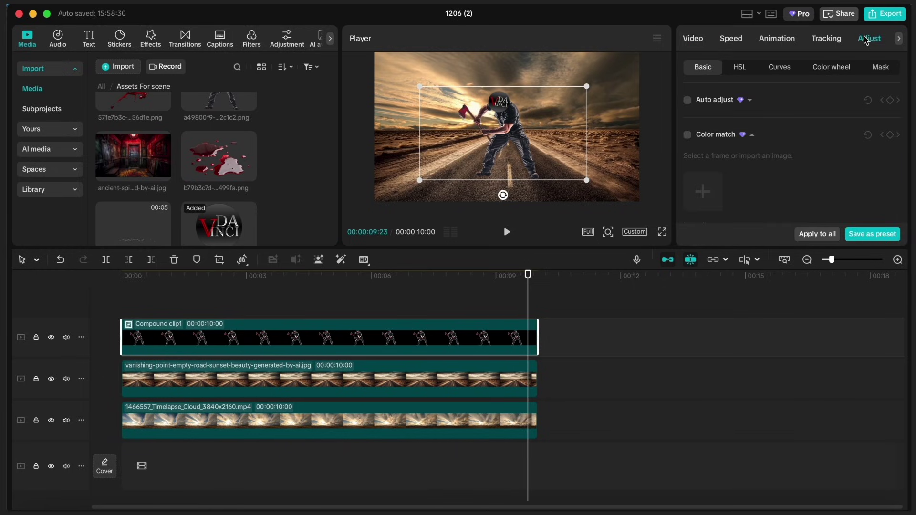
click(688, 137)
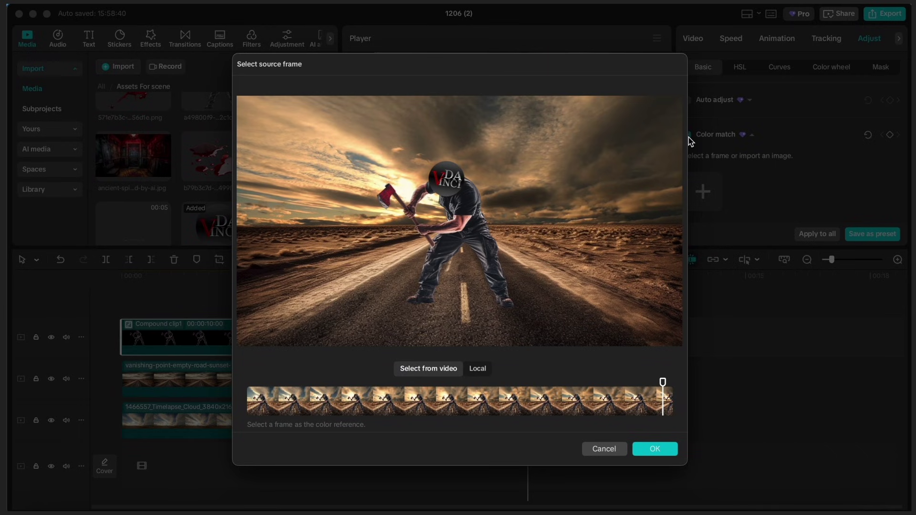
click(663, 448)
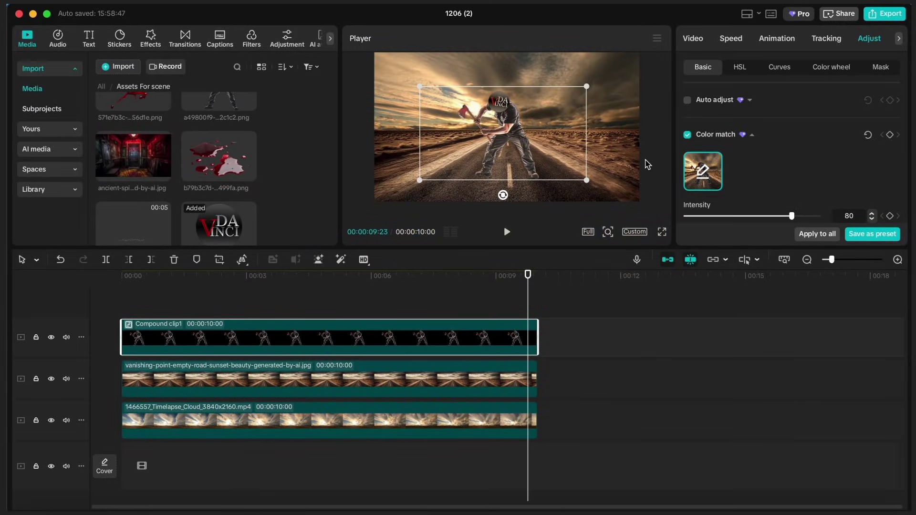
drag(793, 192, 771, 202)
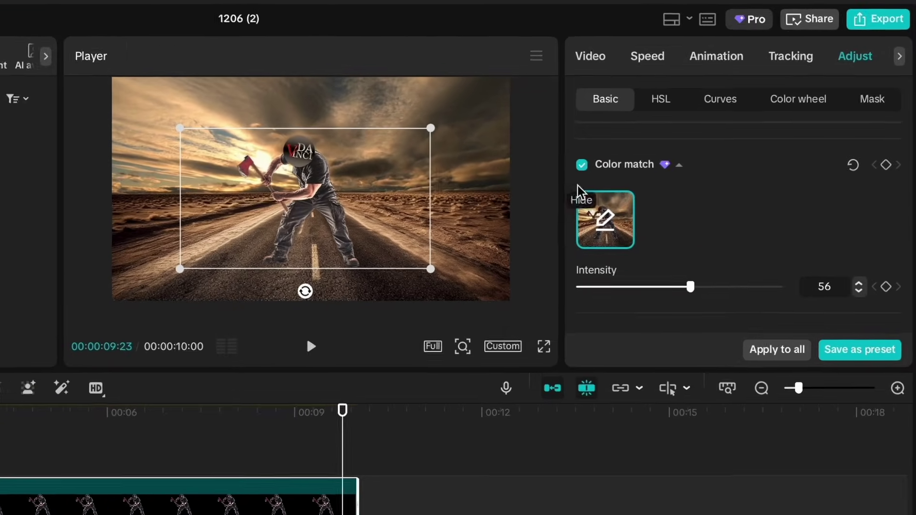
scroll(710, 199, down, 10)
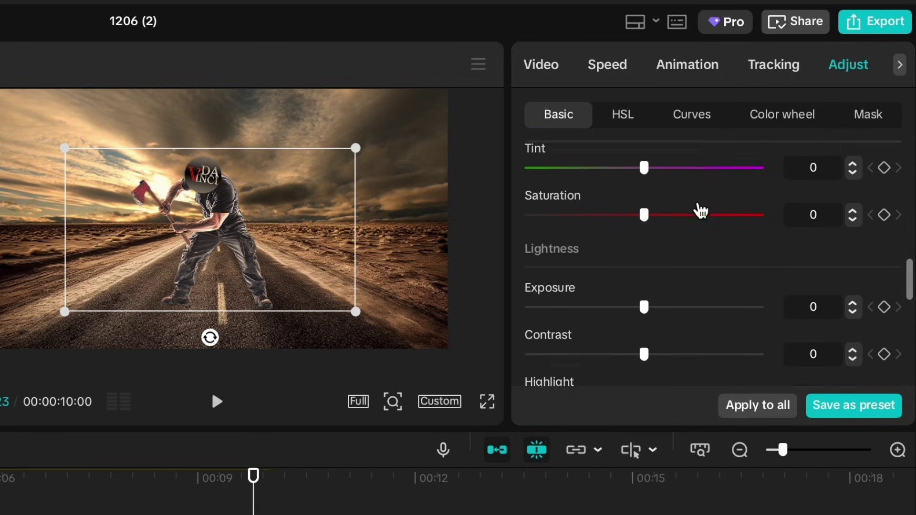
drag(645, 268, 668, 270)
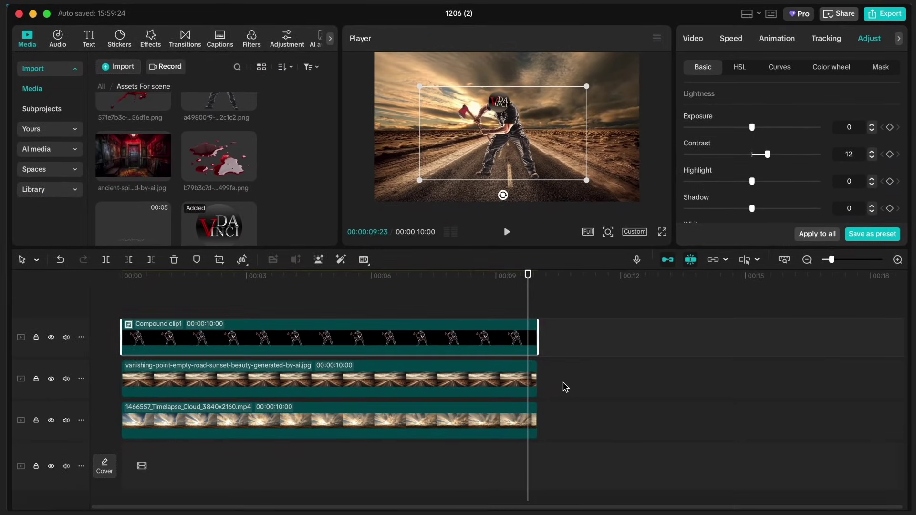
Step: Combine the road and cloud background clips into a compound clip
click(545, 389)
drag(545, 389, 481, 443)
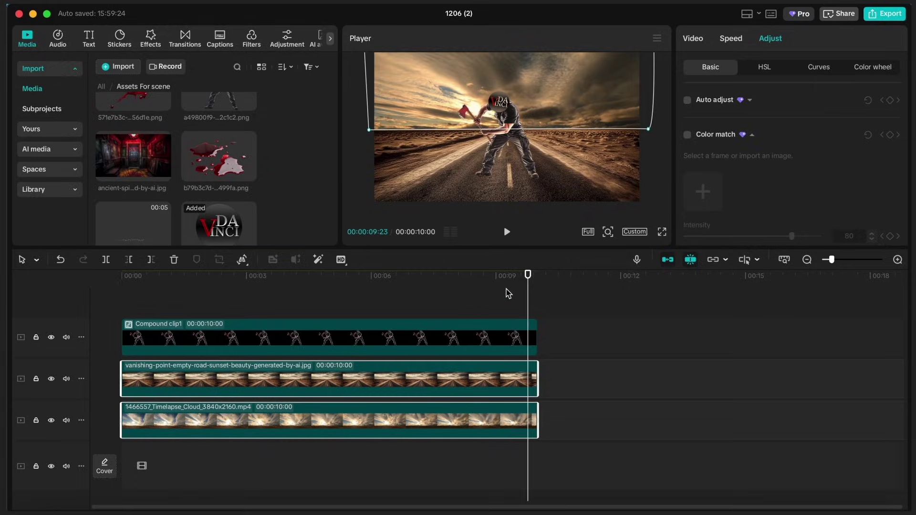
right_click(484, 420)
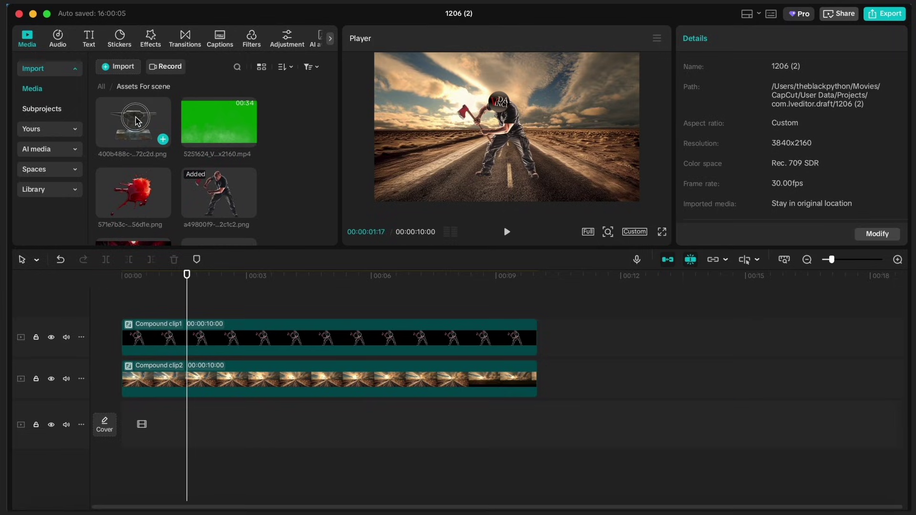
Step: Add the anvil image on a new top track, trim it to 08:13, and color-match it
drag(135, 121, 191, 308)
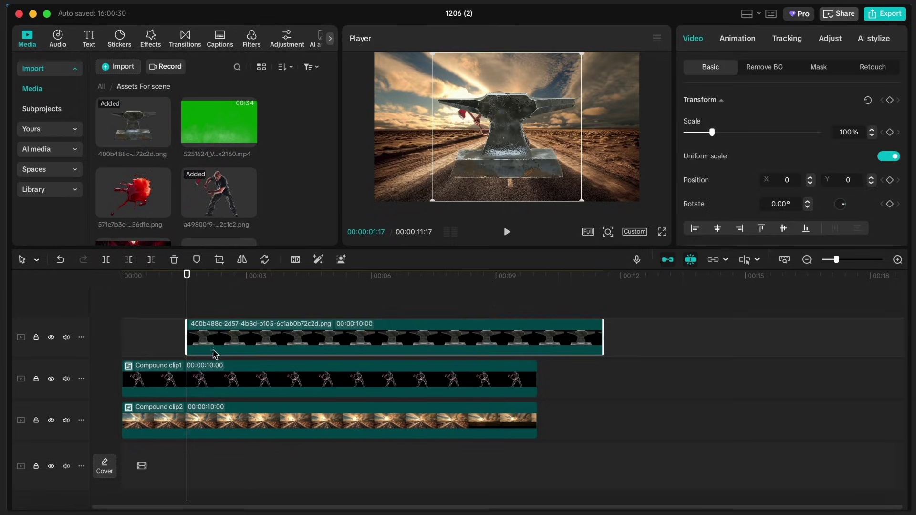
drag(603, 337, 538, 339)
click(831, 46)
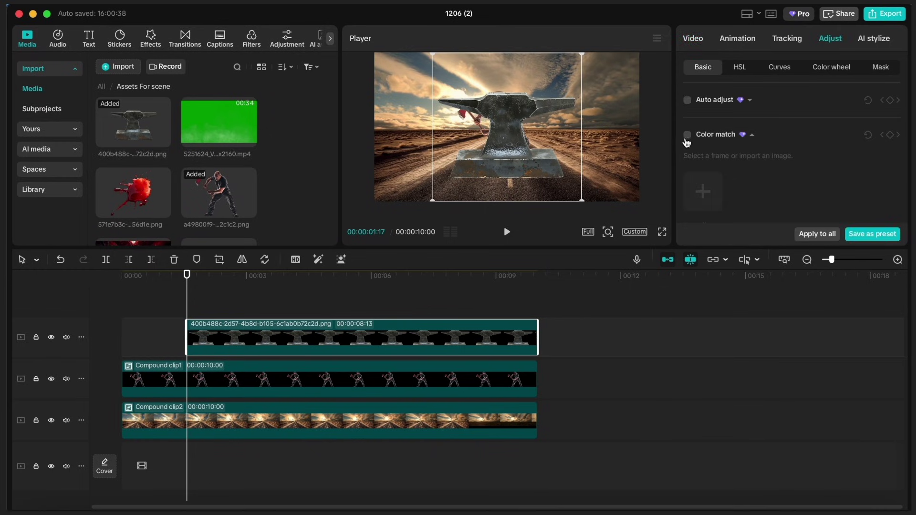
click(687, 138)
click(664, 451)
Step: Set the anvil's color-match intensity to 7, contrast to 19 and exposure to -4
scroll(770, 167, down, 1)
drag(792, 178, 731, 179)
scroll(744, 165, down, 10)
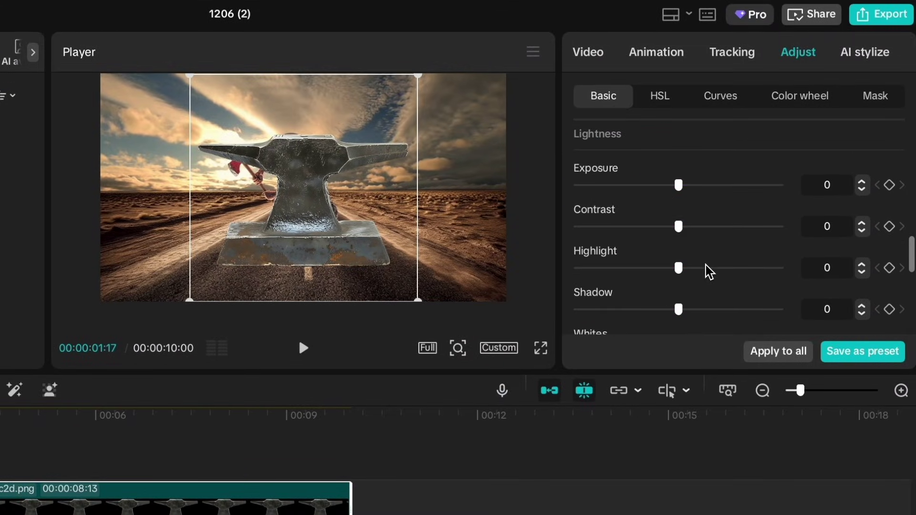
drag(679, 226, 717, 226)
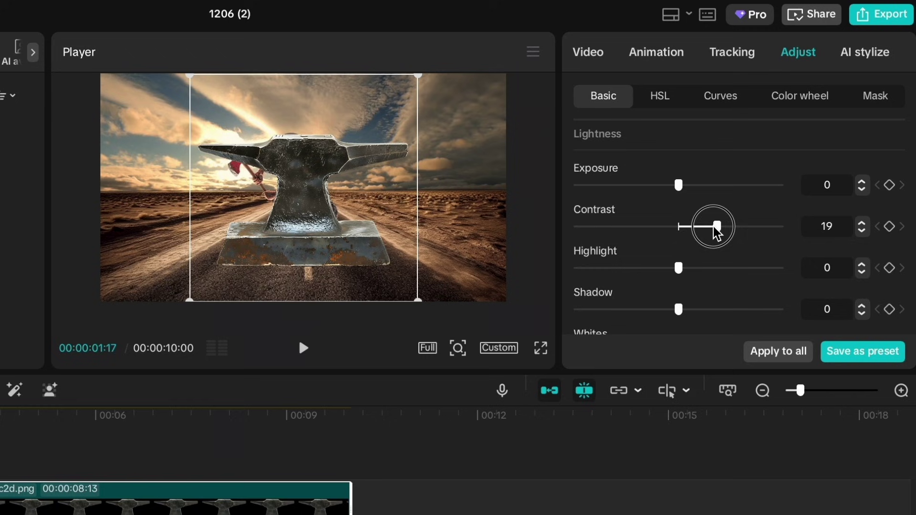
drag(678, 185, 670, 185)
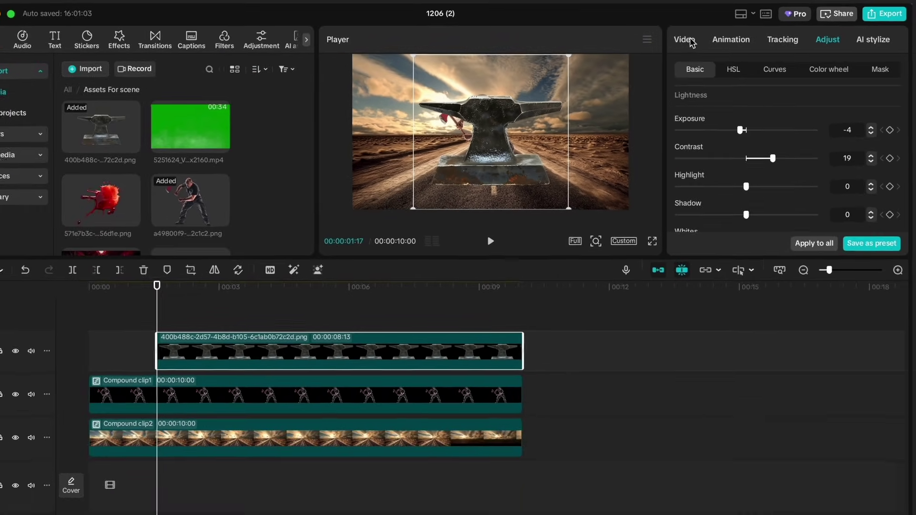
click(588, 52)
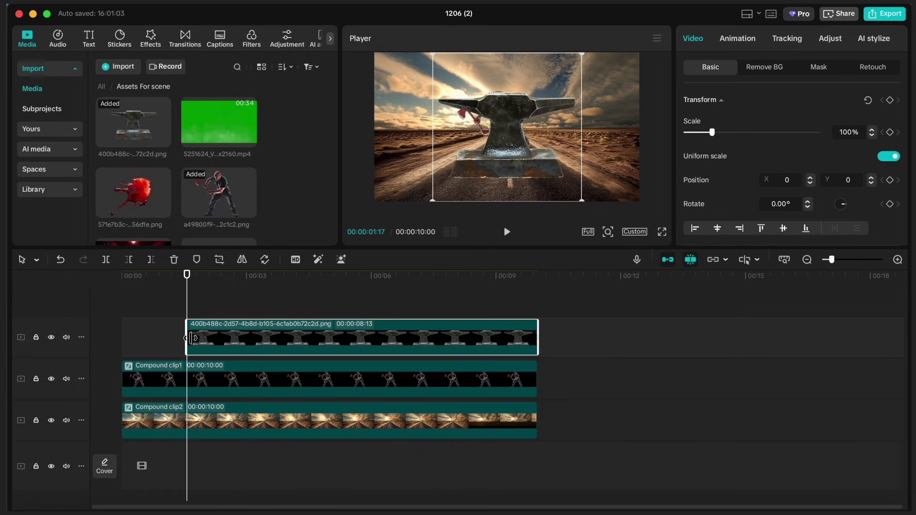
Step: Extend the anvil clip earlier and keyframe it at 01:07 high above the frame (Y 2924)
drag(187, 337, 171, 339)
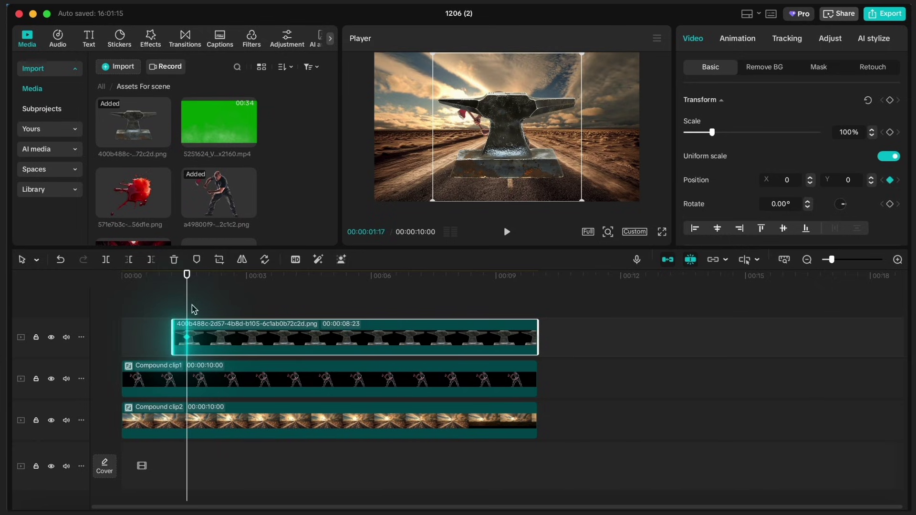
drag(186, 310, 173, 308)
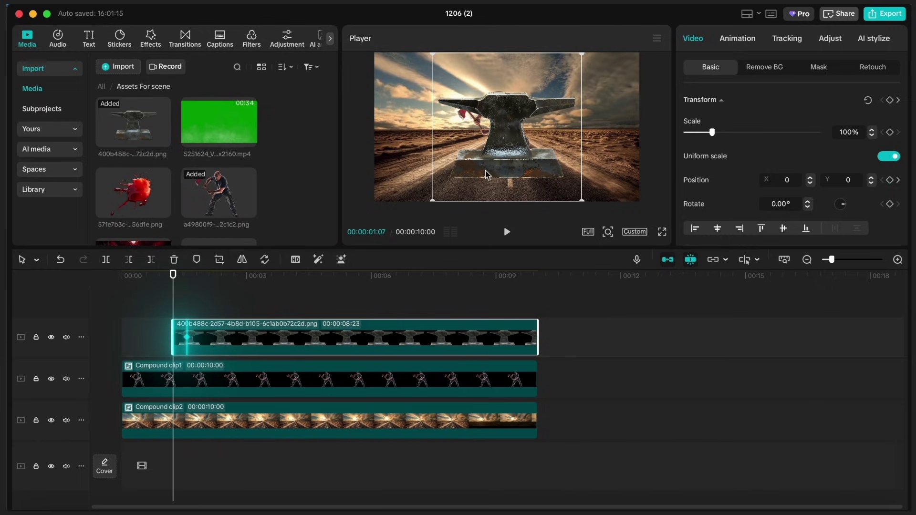
drag(492, 169, 492, 30)
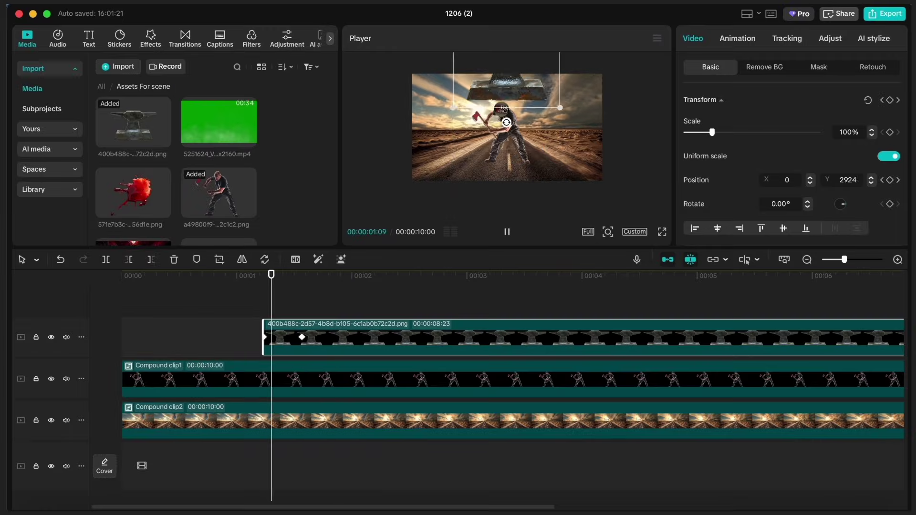
Step: Apply a Cubic In ease to the anvil's first Y-position keyframe
right_click(301, 347)
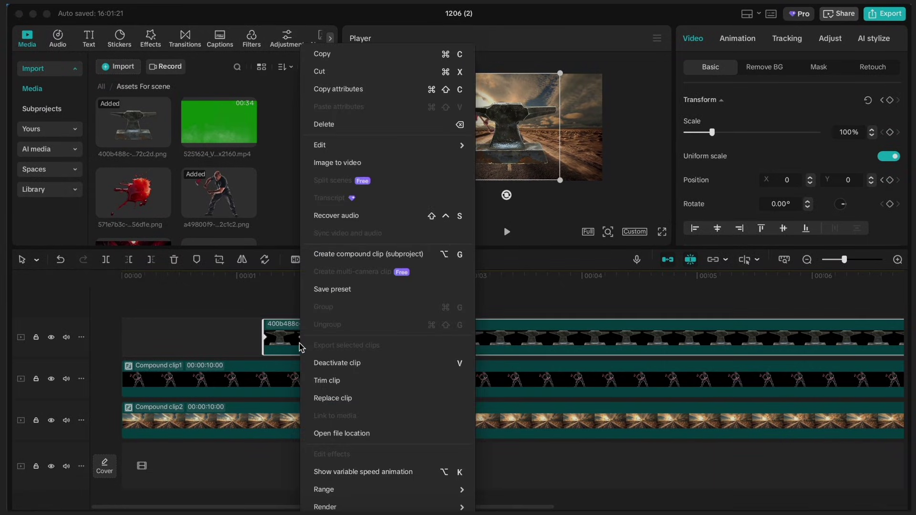
click(349, 474)
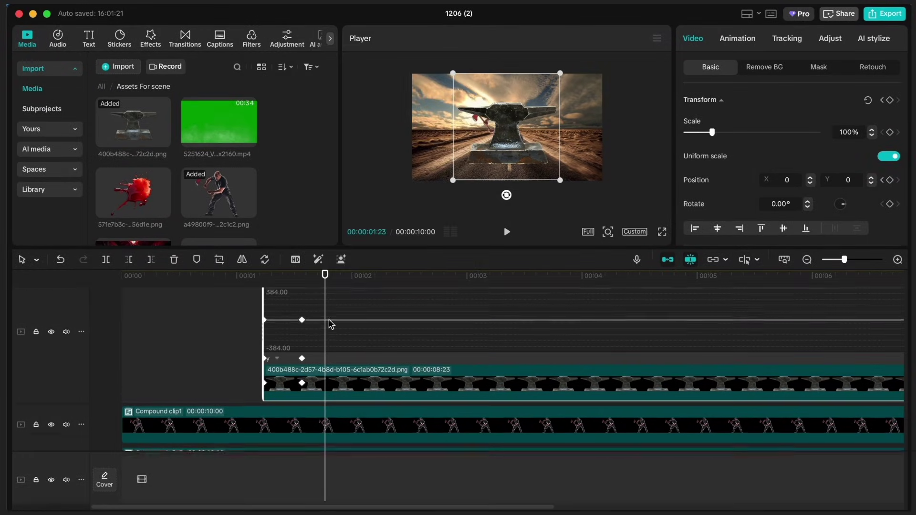
click(299, 373)
scroll(373, 360, down, 3)
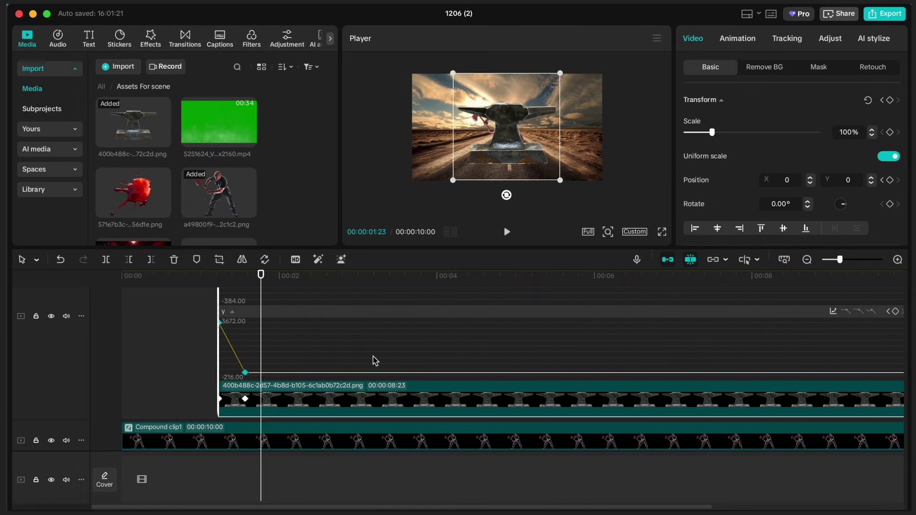
click(386, 312)
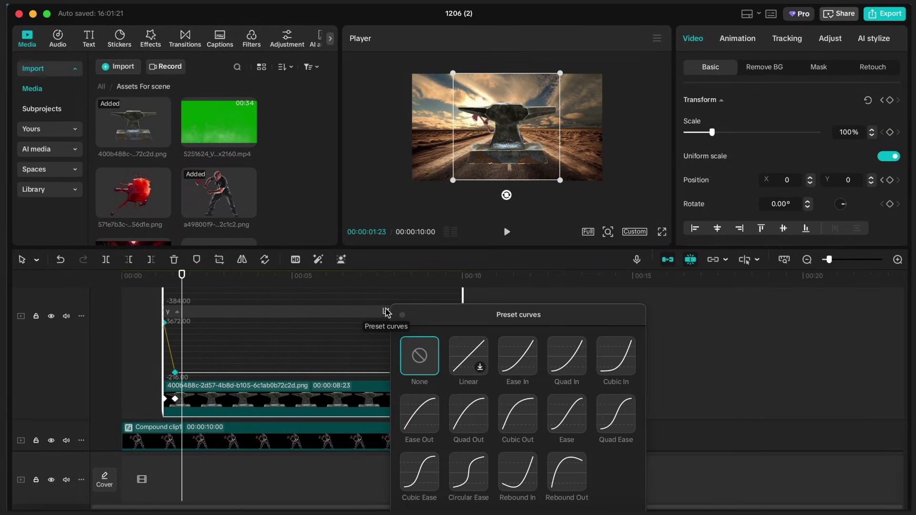
click(615, 372)
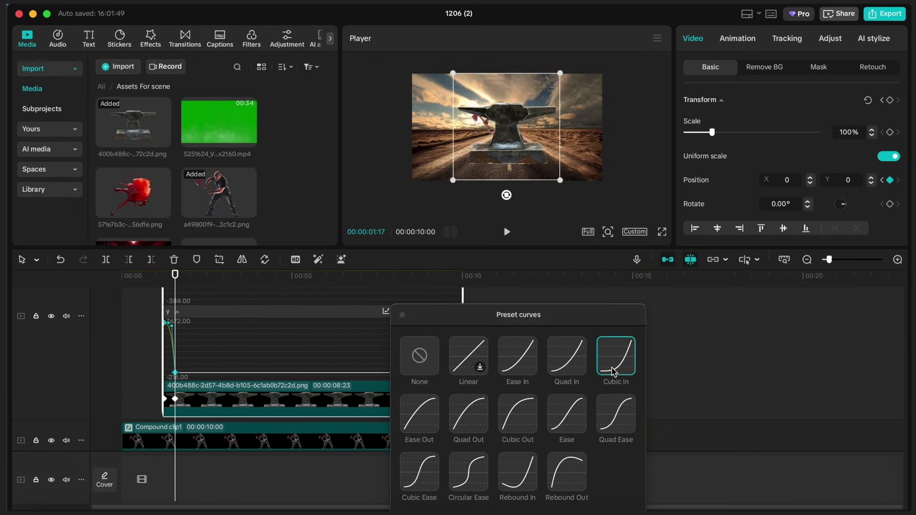
click(402, 317)
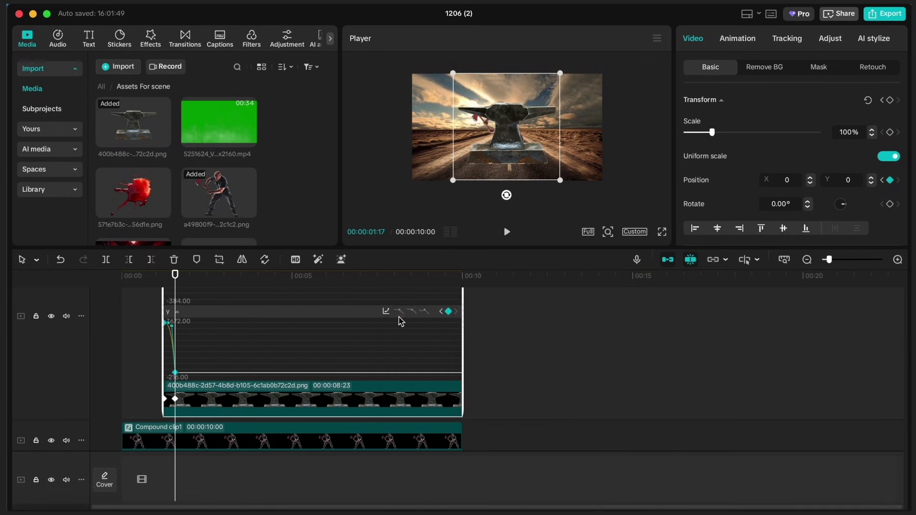
scroll(186, 316, up, 6)
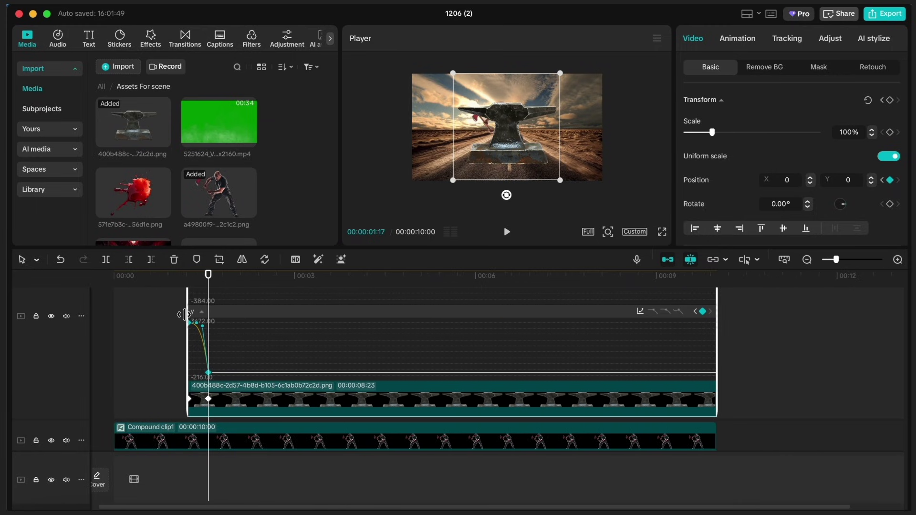
Step: Reshape the fall curve and move the landing keyframe earlier to 01:10
drag(198, 329, 202, 328)
mouse_move(195, 282)
mouse_down()
mouse_move(143, 281)
mouse_move(209, 280)
mouse_up()
drag(208, 398, 181, 403)
scroll(321, 363, up, 3)
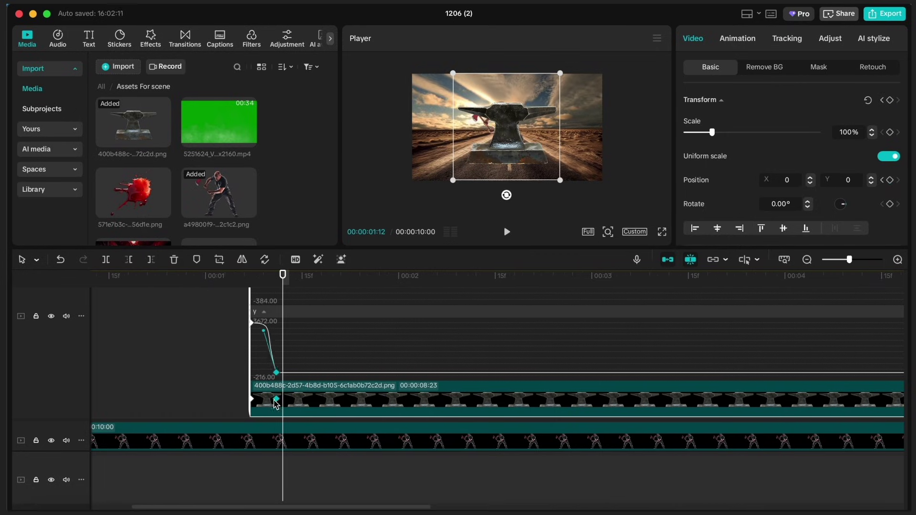
scroll(321, 363, up, 2)
Step: Add a small rebound keyframe at 01:11 settling at Y 201, then play the drop
click(282, 285)
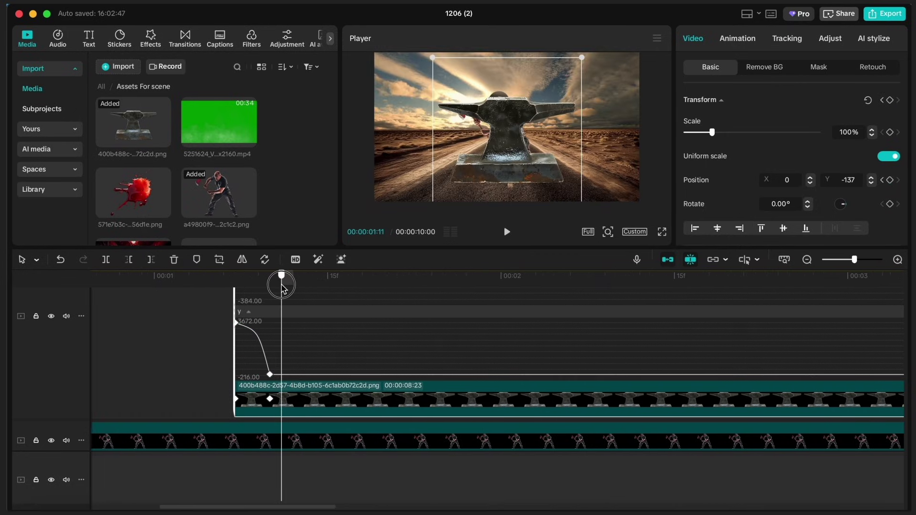
drag(516, 146, 516, 146)
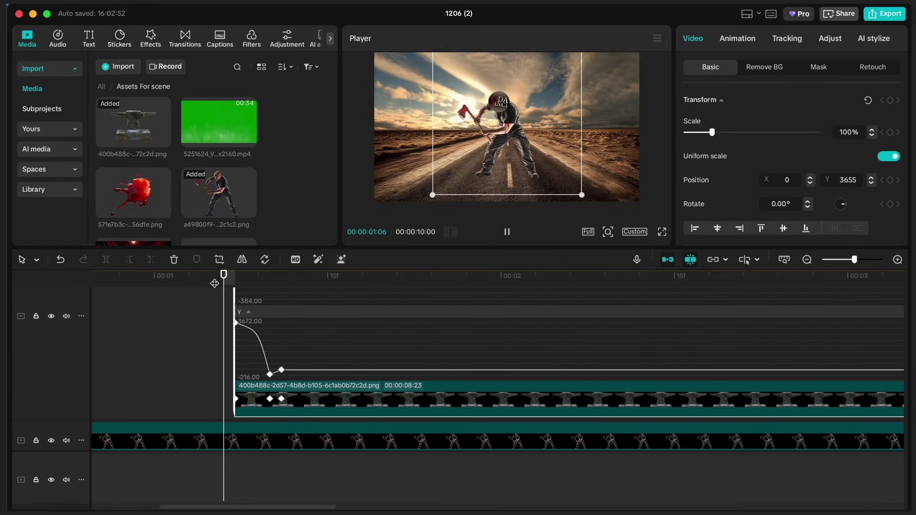
drag(281, 275, 257, 285)
key(space)
key(space)
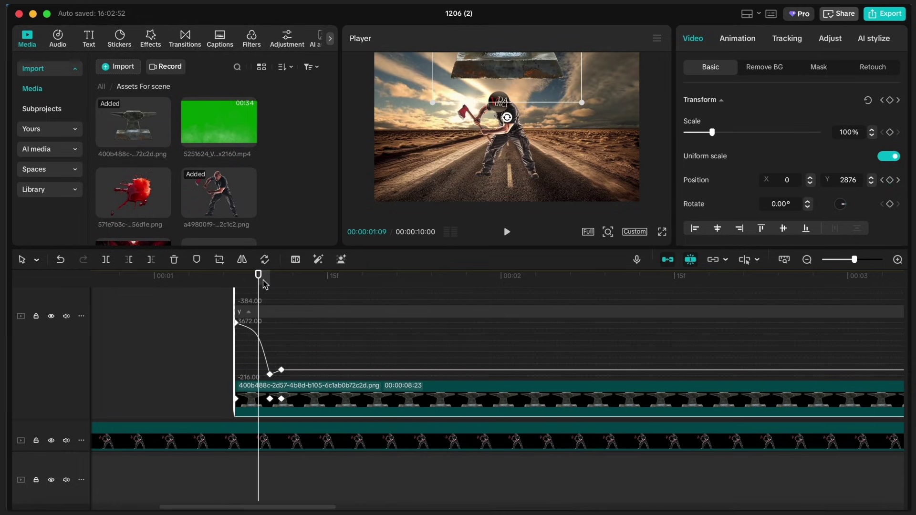
scroll(266, 417, down, 3)
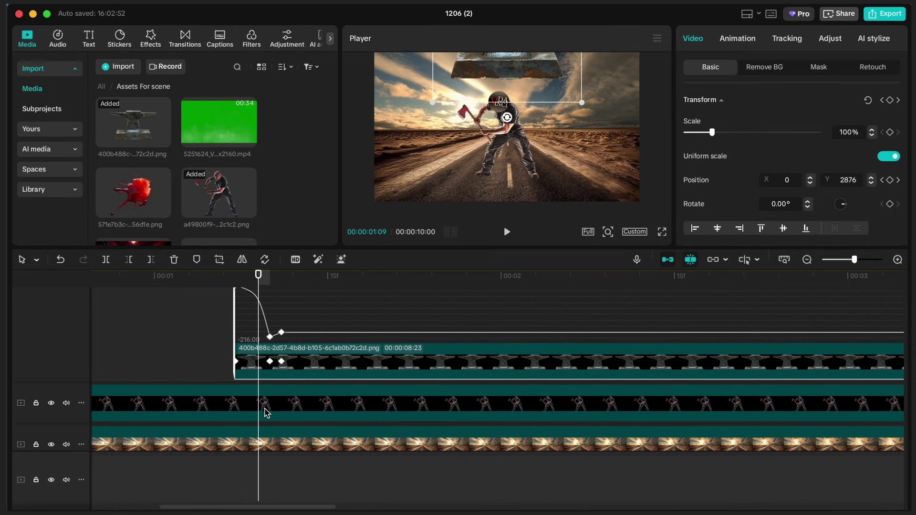
Step: Add a split mask to the axe-man clip and flip it 180 degrees
click(267, 413)
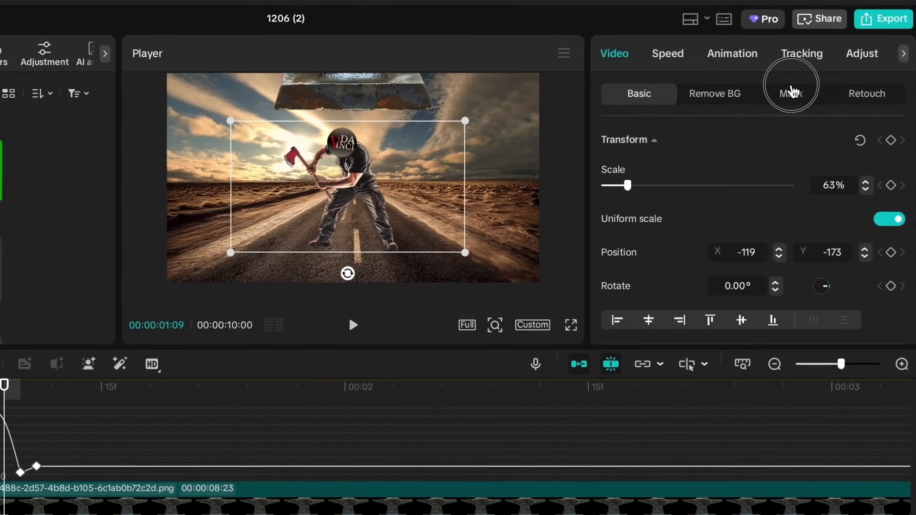
click(791, 92)
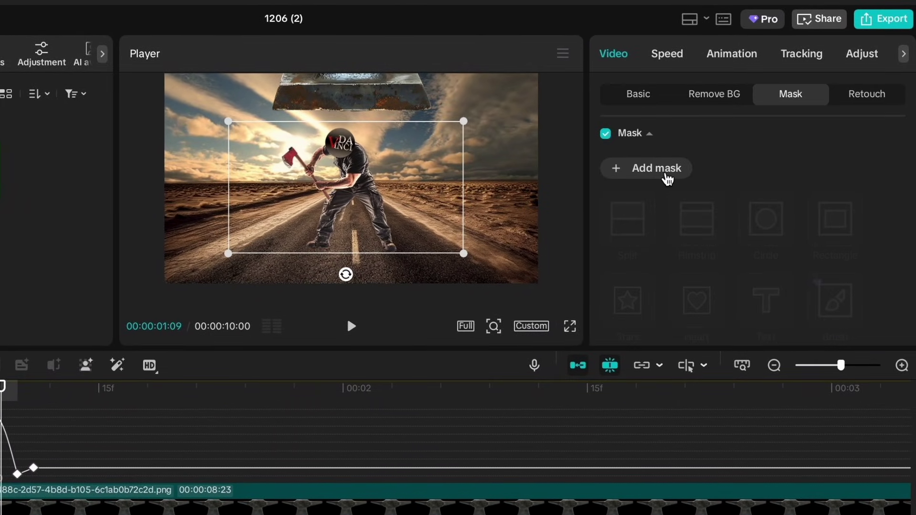
click(667, 172)
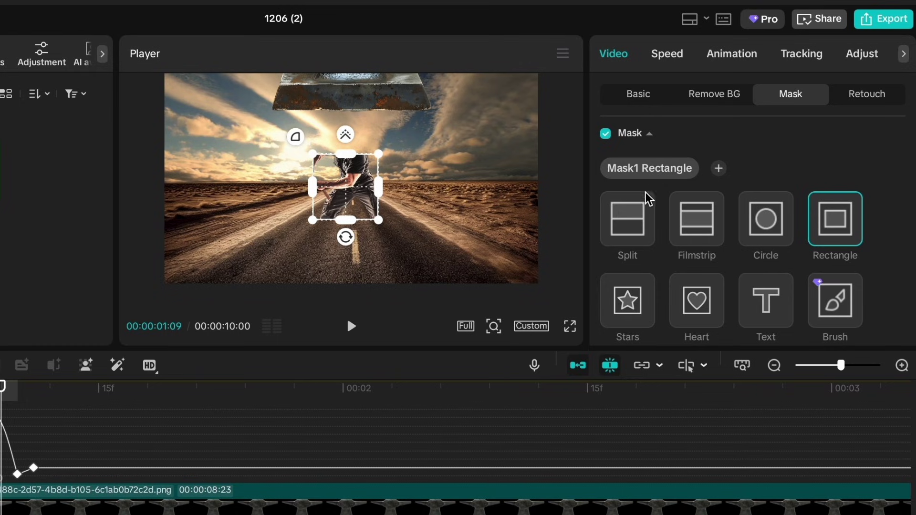
click(631, 221)
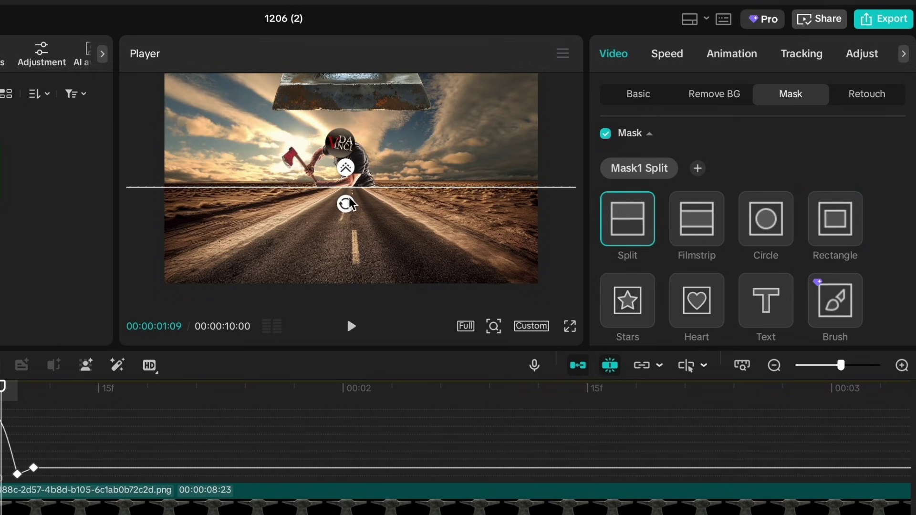
drag(349, 204, 328, 103)
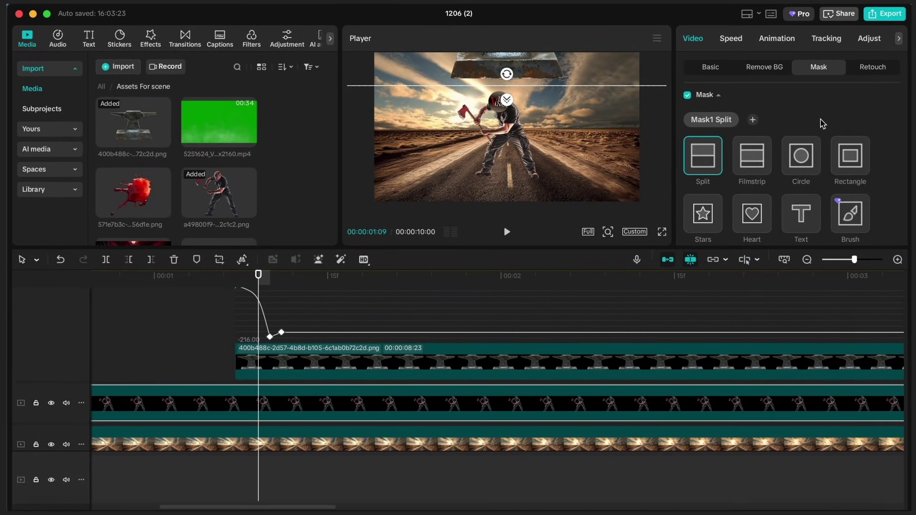
scroll(823, 124, down, 5)
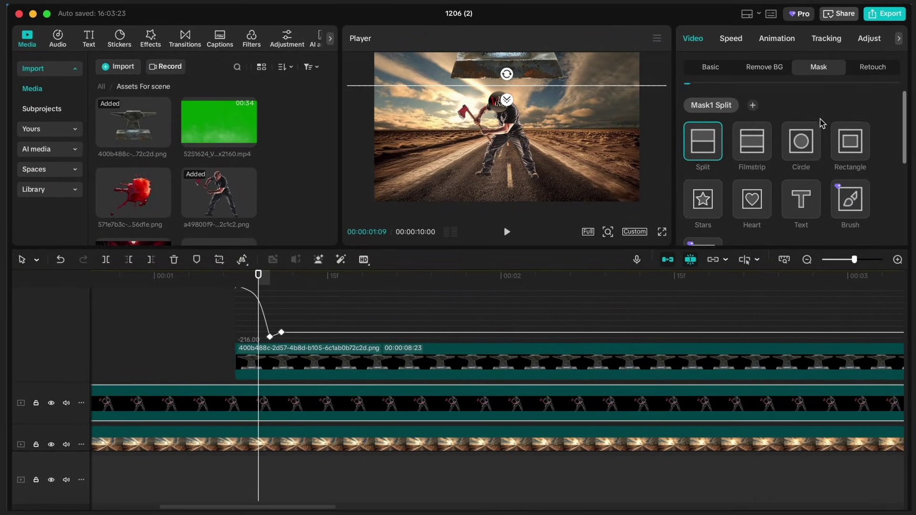
scroll(885, 220, down, 3)
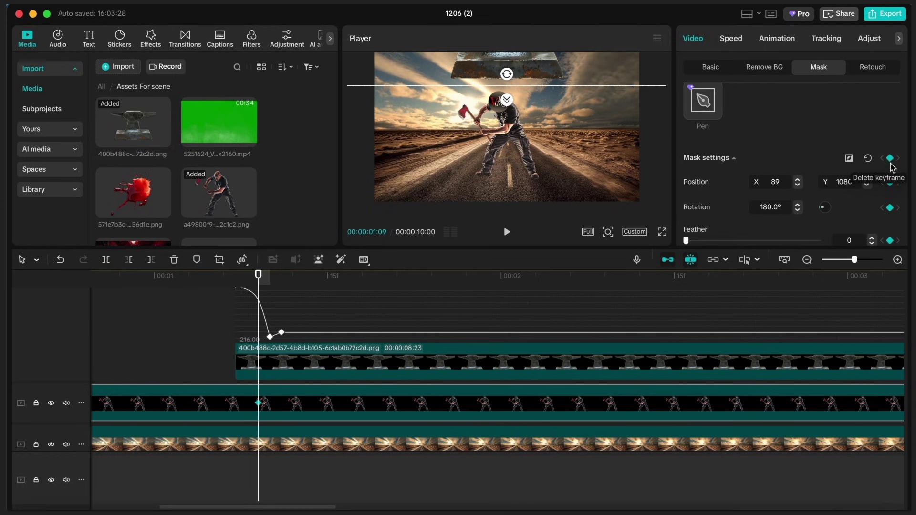
Step: Keyframe the mask edge at Y -796 on 01:10 and Y -537 on 01:11, then replay the crush
click(890, 158)
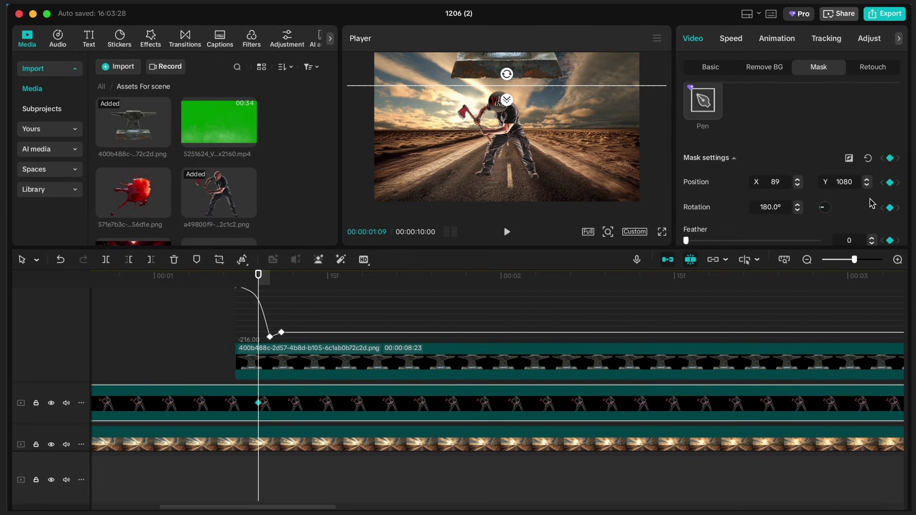
click(267, 277)
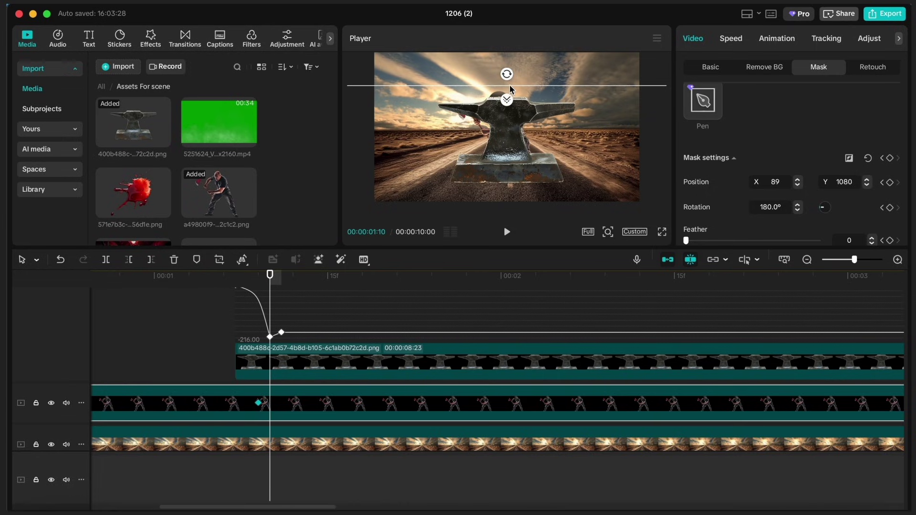
drag(509, 84, 510, 165)
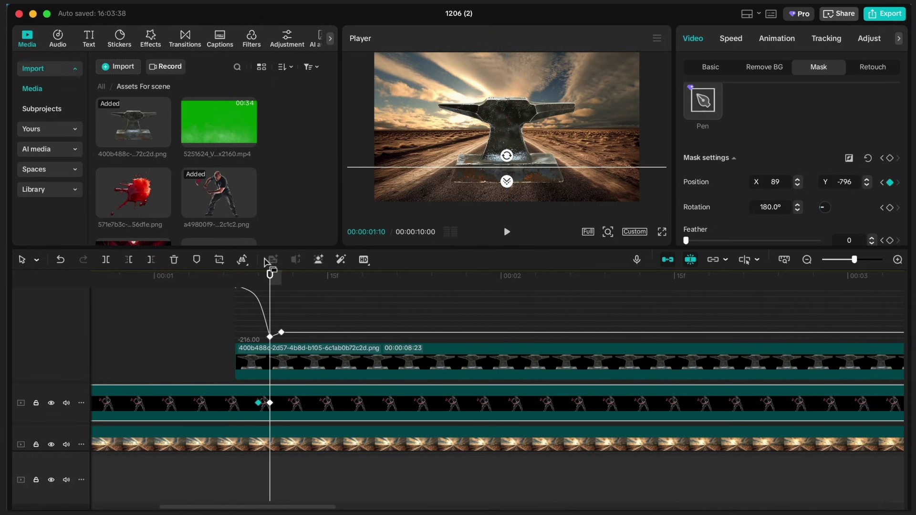
drag(271, 282, 281, 276)
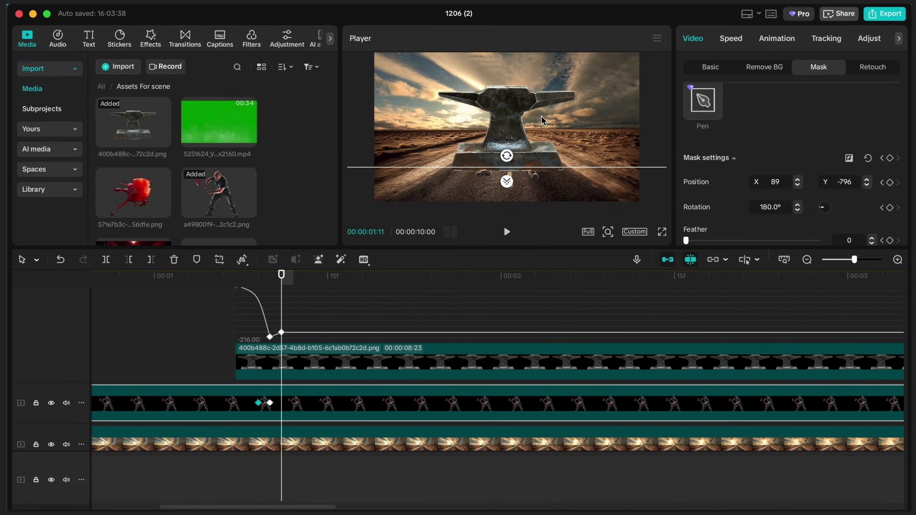
drag(532, 167, 531, 156)
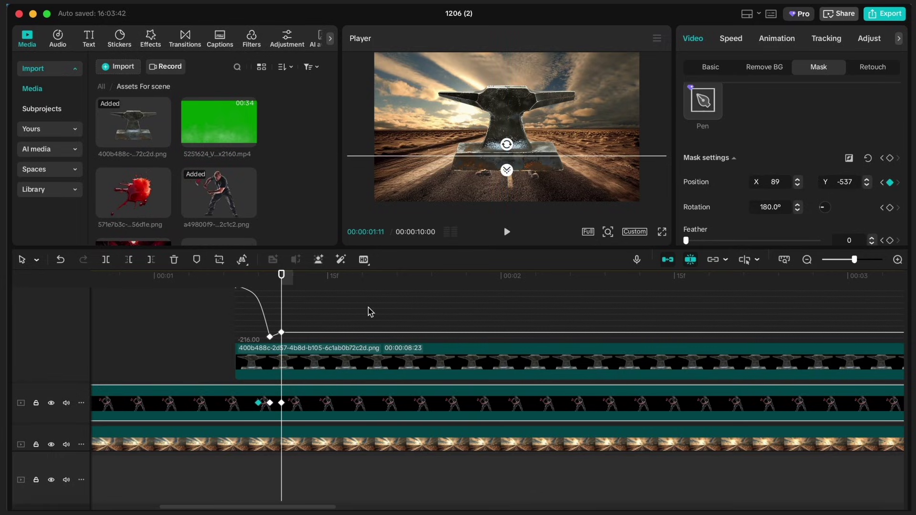
drag(280, 280, 203, 276)
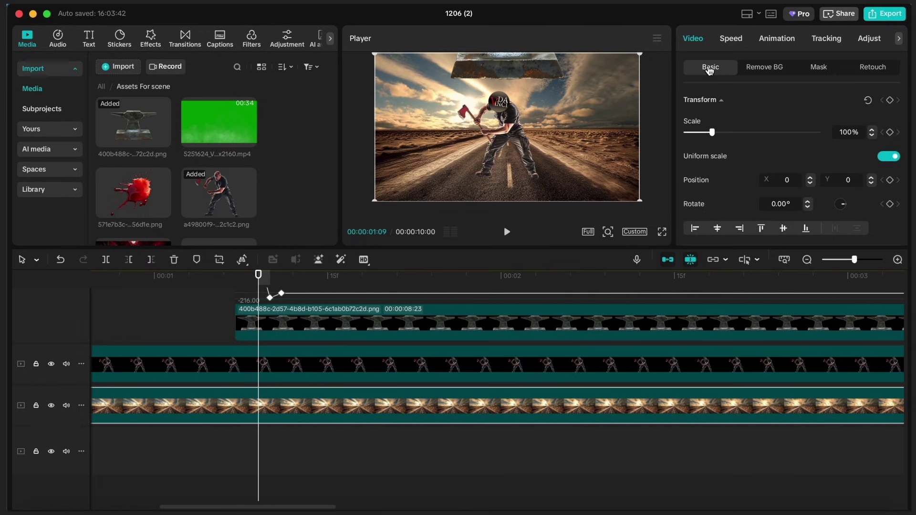
Step: Keyframe the road background up to Y 137 at 01:10 and back to Y 0 at 01:11
scroll(729, 142, down, 1)
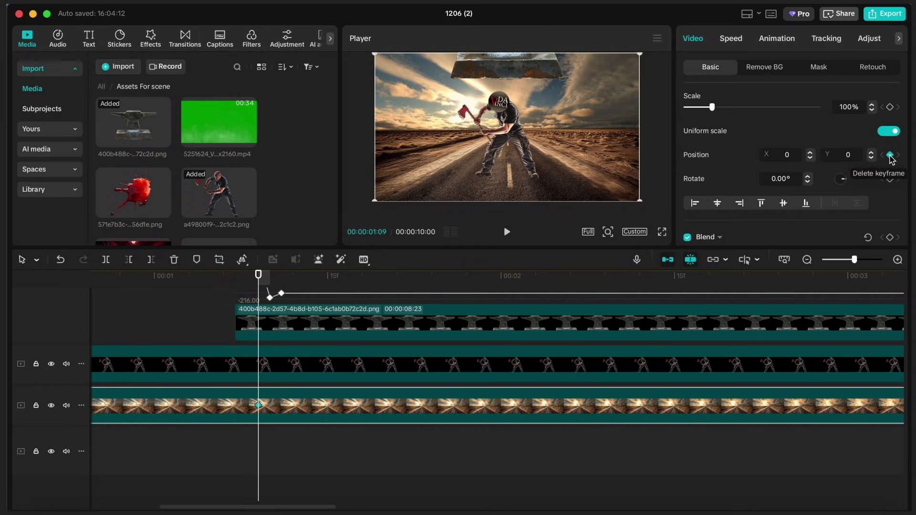
scroll(313, 337, up, 1)
drag(258, 275, 271, 274)
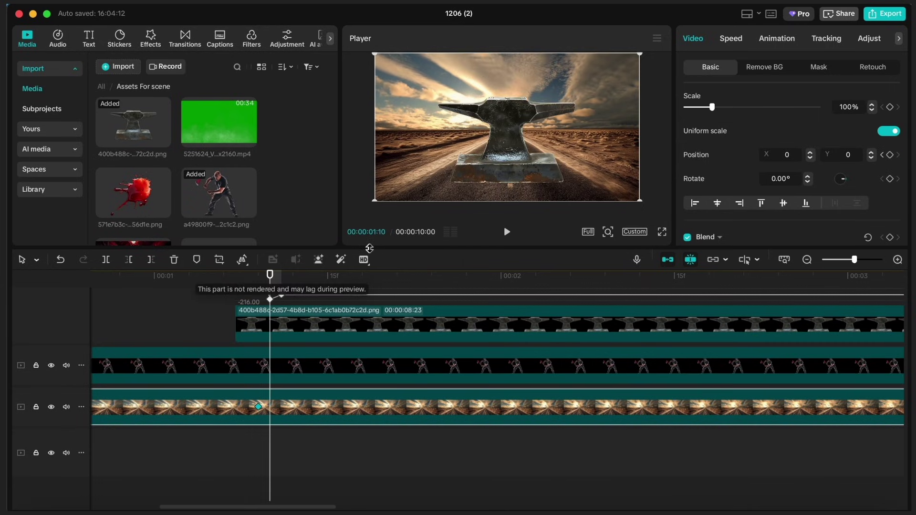
click(568, 154)
drag(568, 154, 569, 154)
drag(270, 274, 281, 275)
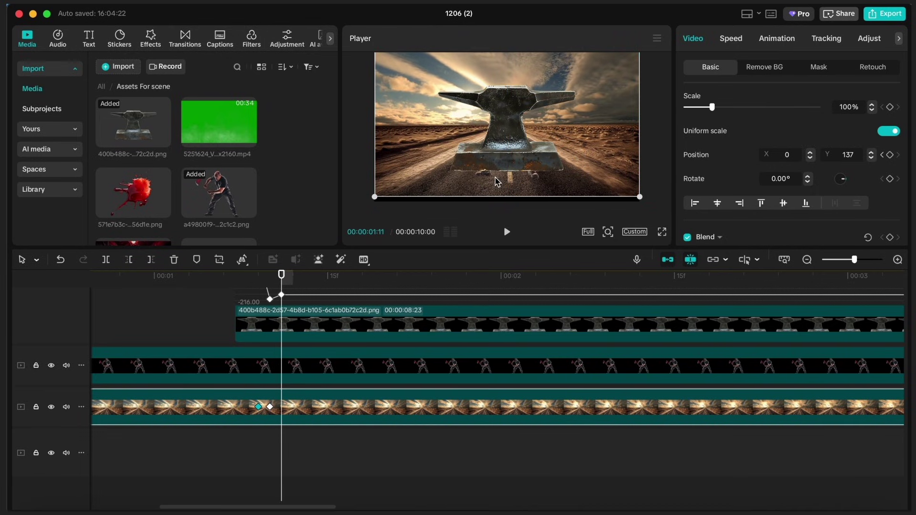
drag(496, 182, 435, 176)
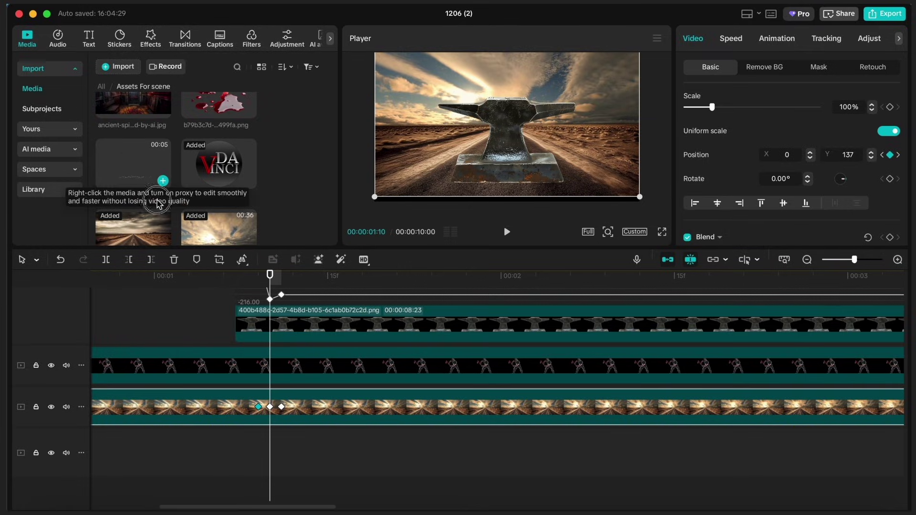
Step: Add Debris-Ground-01.mov to the timeline and put a marker on the impact frame
drag(159, 203, 187, 334)
right_click(288, 372)
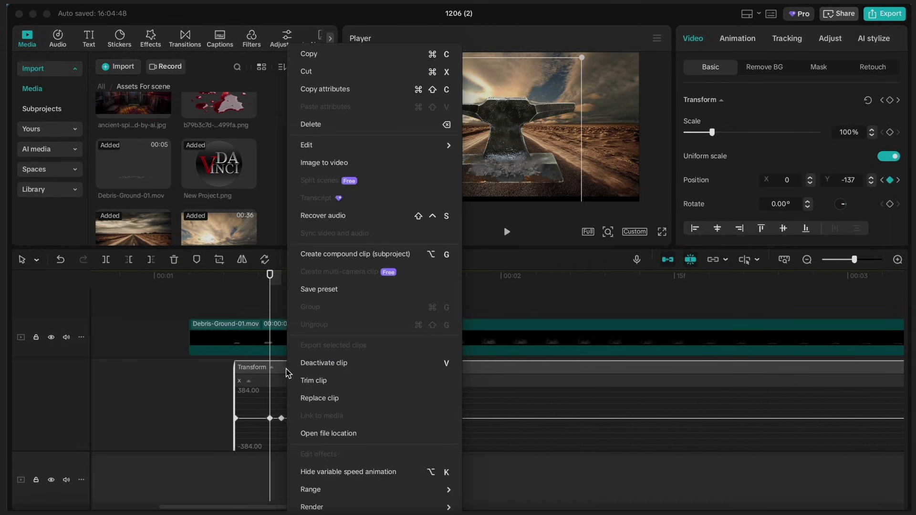
click(313, 471)
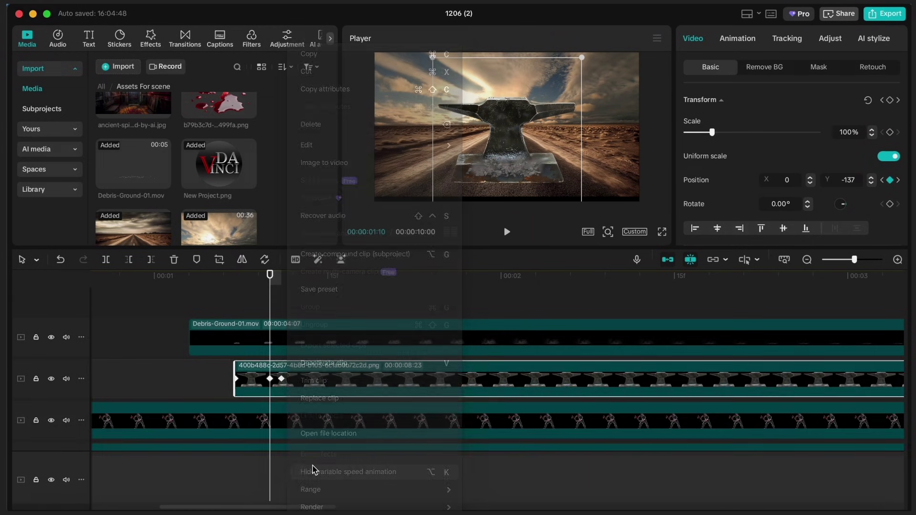
click(190, 376)
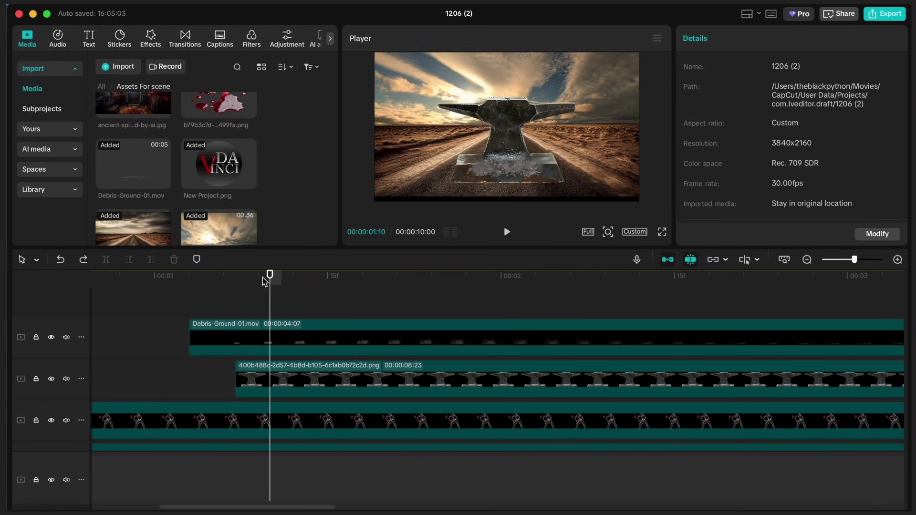
key(m)
Step: Trim the debris clip so it starts at the 01:10 impact frame
click(280, 386)
scroll(279, 405, down, 2)
click(279, 403)
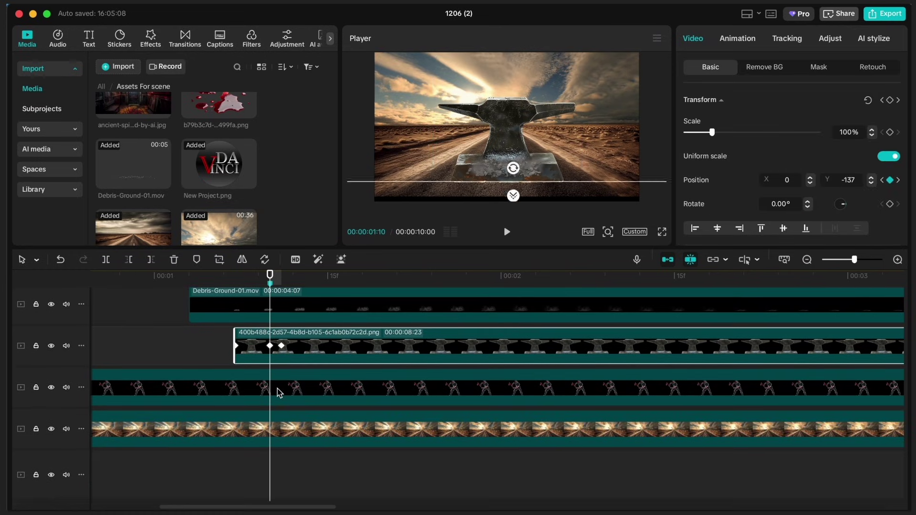
click(212, 348)
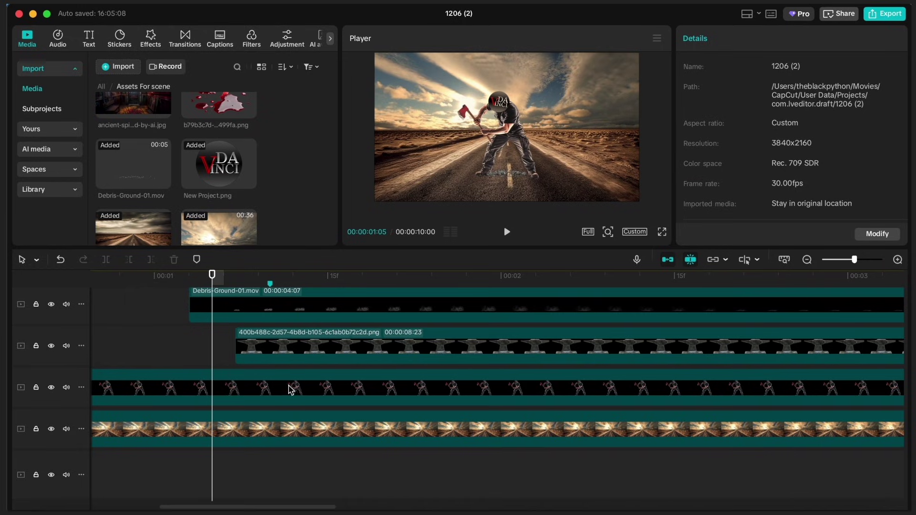
drag(222, 276, 272, 277)
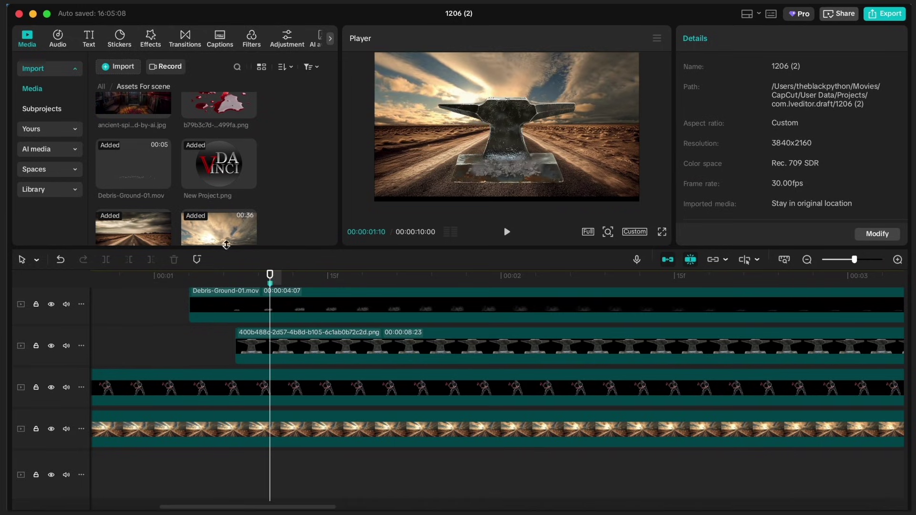
drag(302, 312, 348, 345)
mouse_move(277, 316)
mouse_down()
mouse_move(244, 306)
mouse_move(270, 311)
mouse_up()
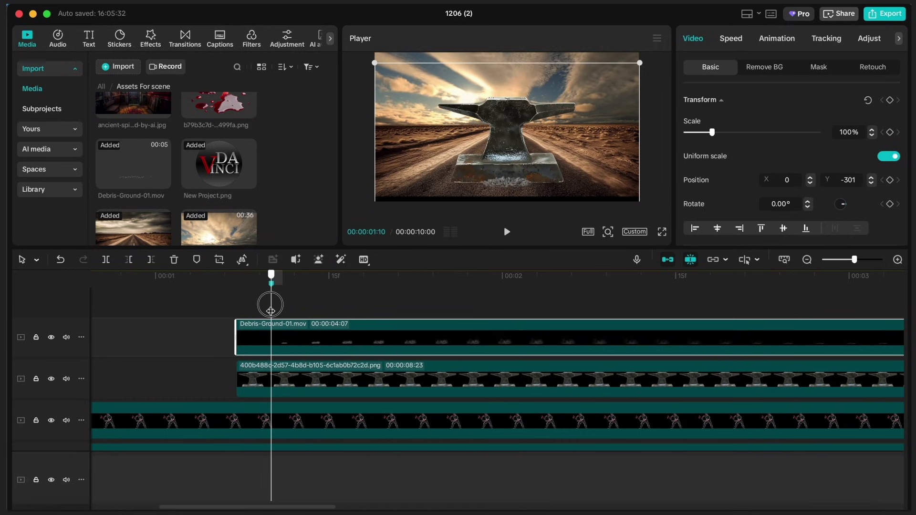
drag(238, 342, 270, 341)
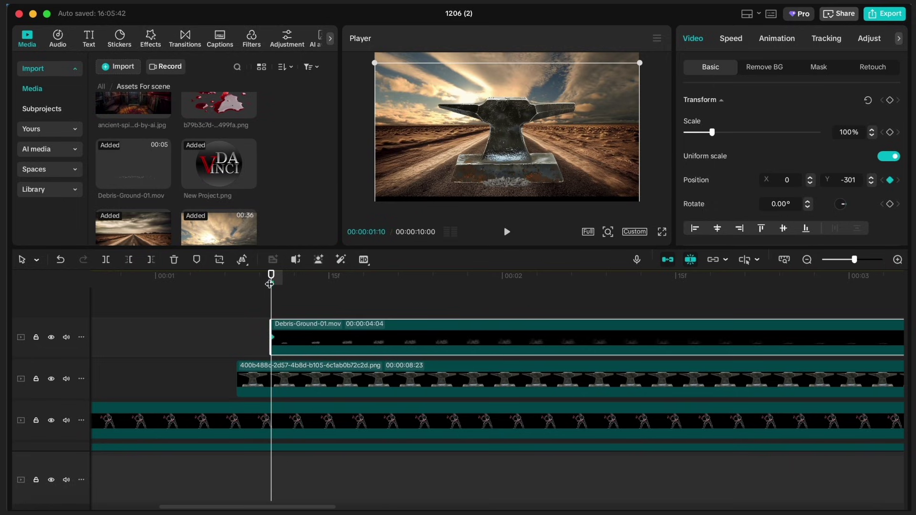
Step: Raise the debris up under the anvil base at 01:12 and preview it
drag(271, 275, 294, 275)
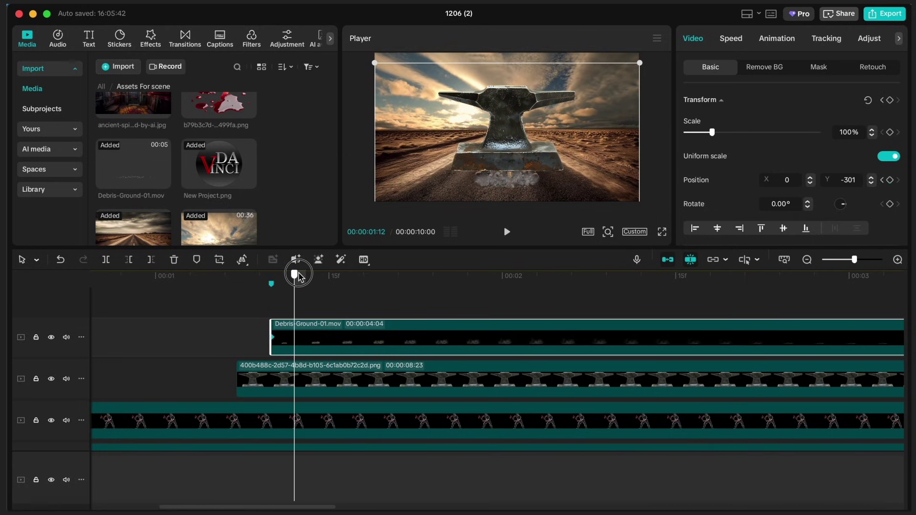
drag(515, 186, 515, 169)
key(space)
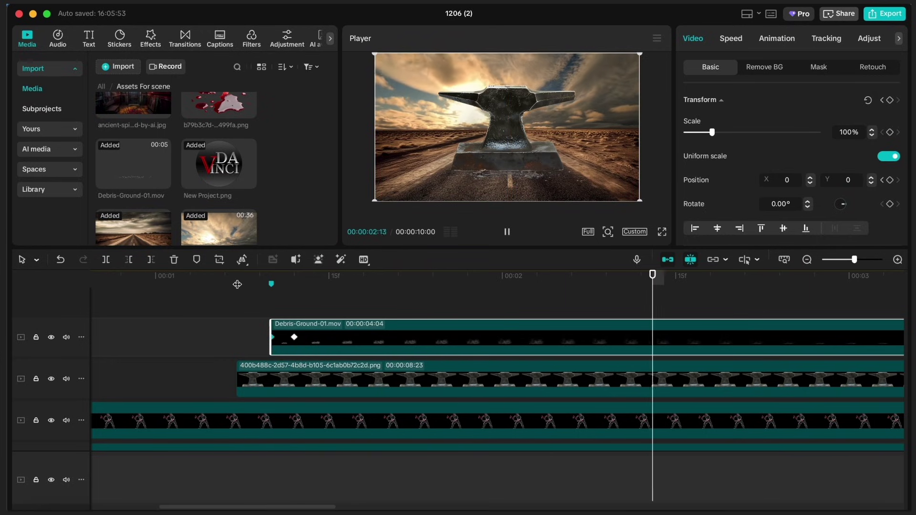
key(space)
Step: Speed the debris clip up to 2x and preview the result
click(741, 43)
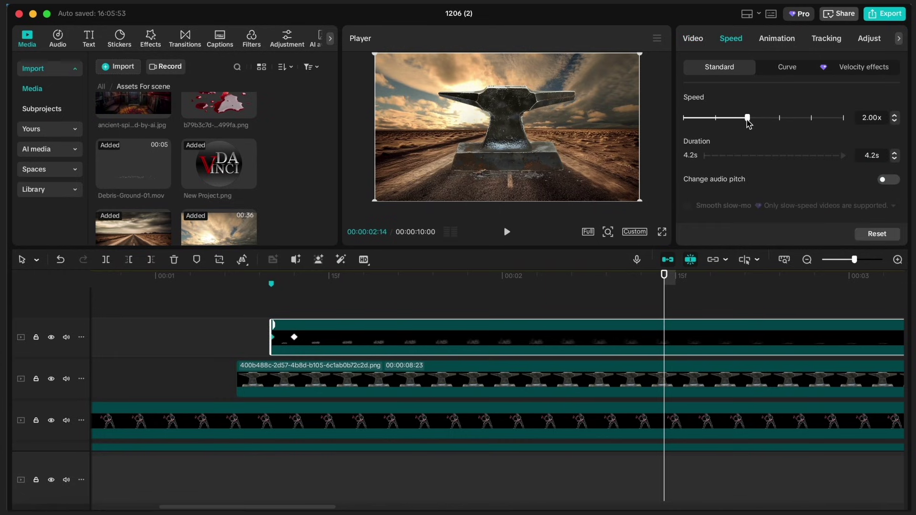
click(249, 283)
key(space)
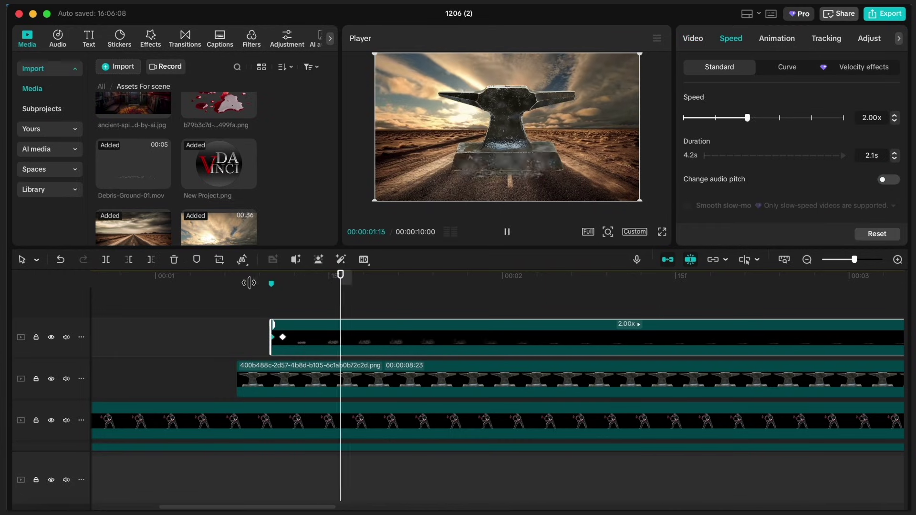
click(266, 184)
Step: Add the blood-pool image on a new track and shrink it to 39%
scroll(266, 184, up, 1)
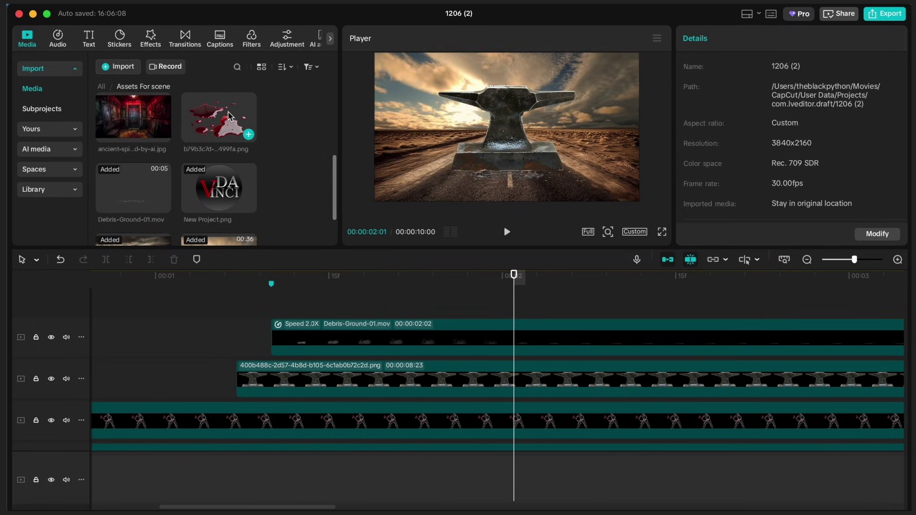
drag(227, 116, 343, 348)
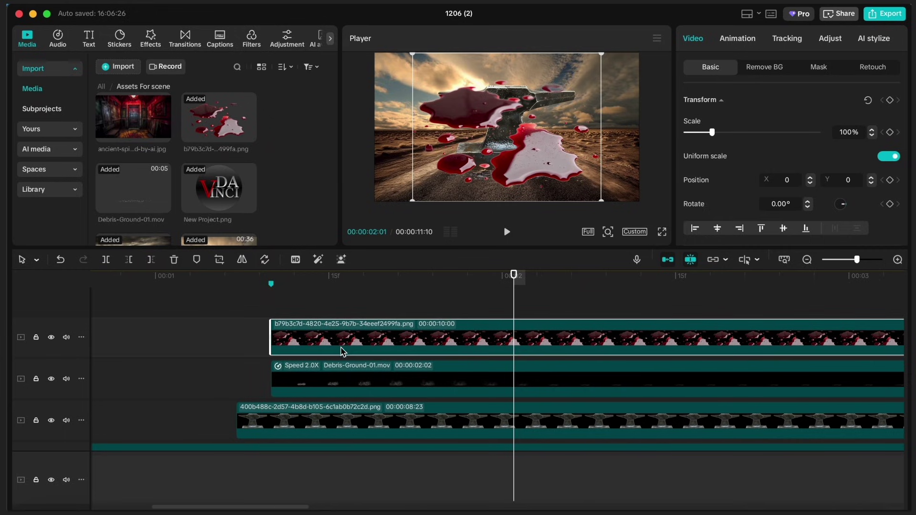
mouse_move(713, 133)
mouse_down()
mouse_move(687, 130)
mouse_move(696, 132)
mouse_up()
Step: Move the blood pool down to Y -1075 beneath the anvil, layered under the anvil track
drag(518, 180, 503, 219)
drag(319, 334, 327, 468)
scroll(286, 414, down, 5)
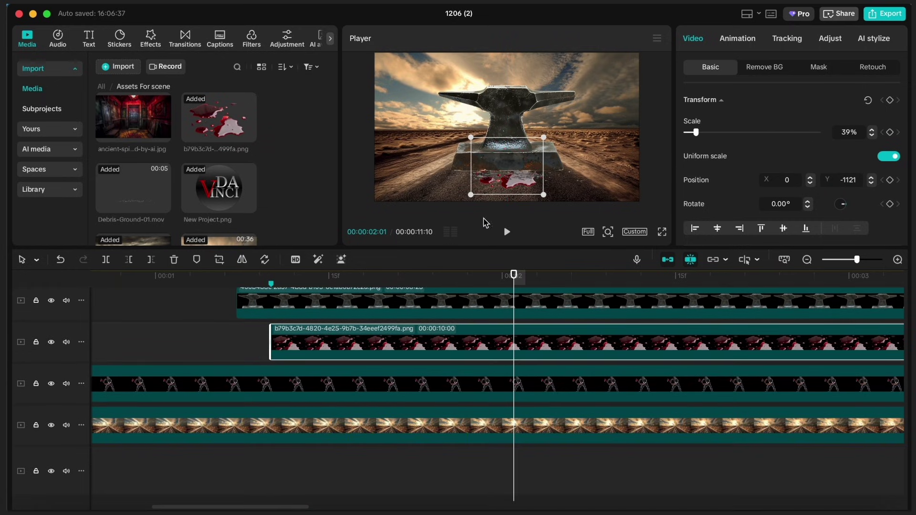
drag(515, 180, 513, 183)
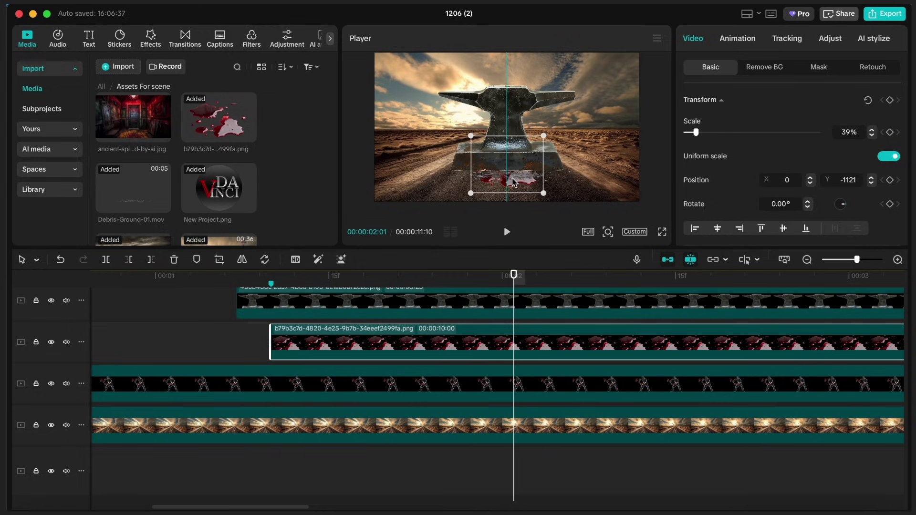
scroll(294, 287, up, 3)
drag(287, 280, 438, 297)
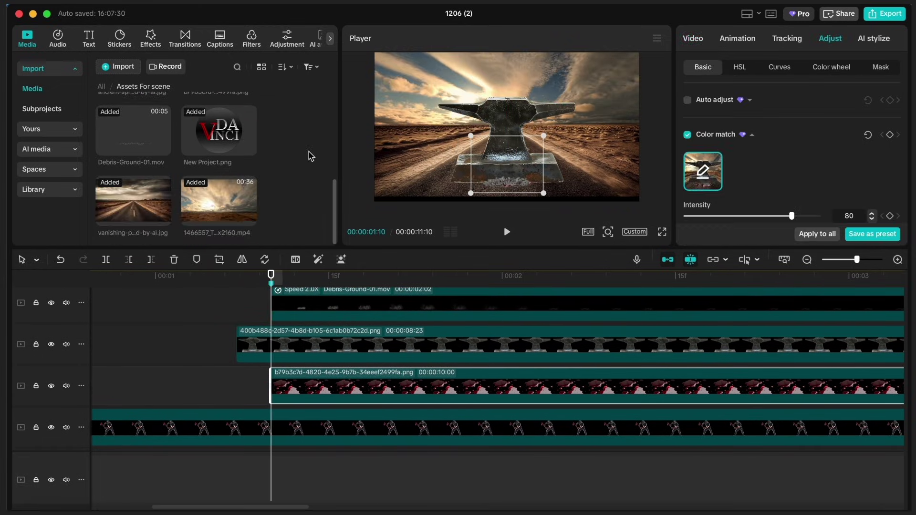
Step: Add the red splash image enlarged, rotated 180°, starting at impact and shifted up-right
scroll(308, 152, up, 10)
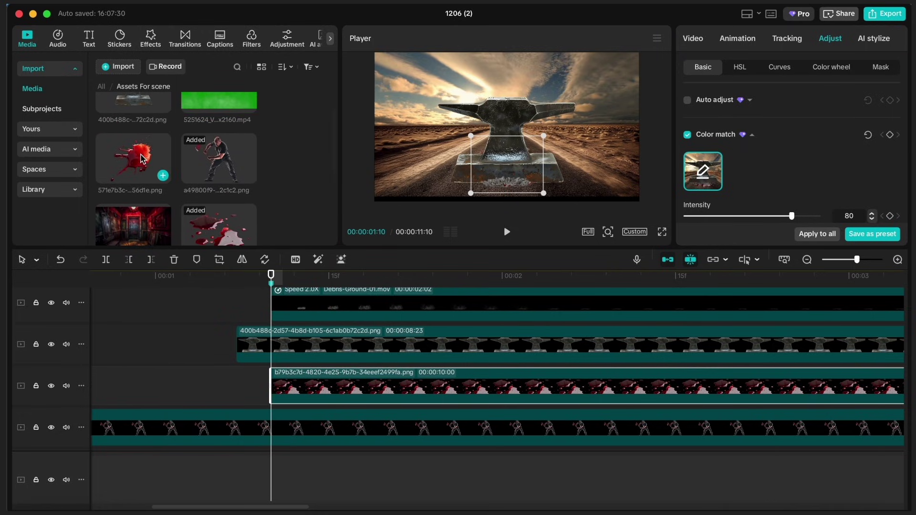
drag(141, 159, 234, 319)
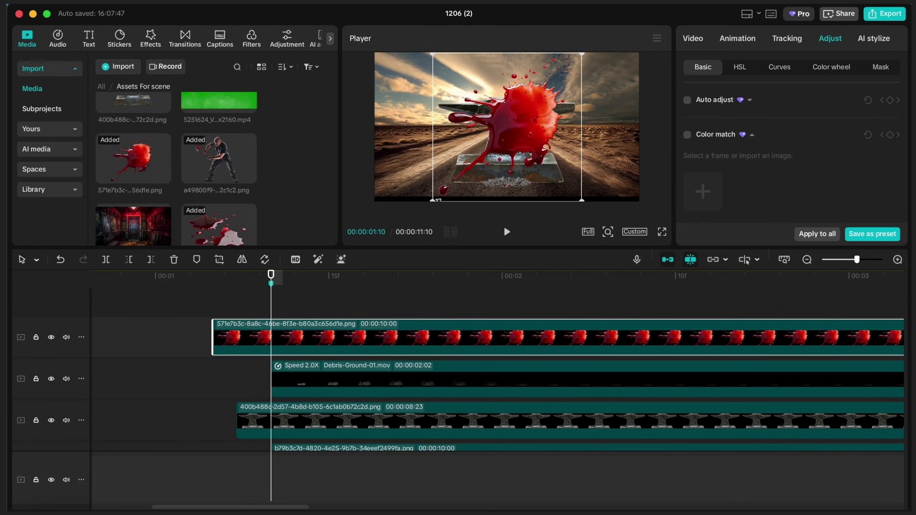
drag(436, 200, 382, 288)
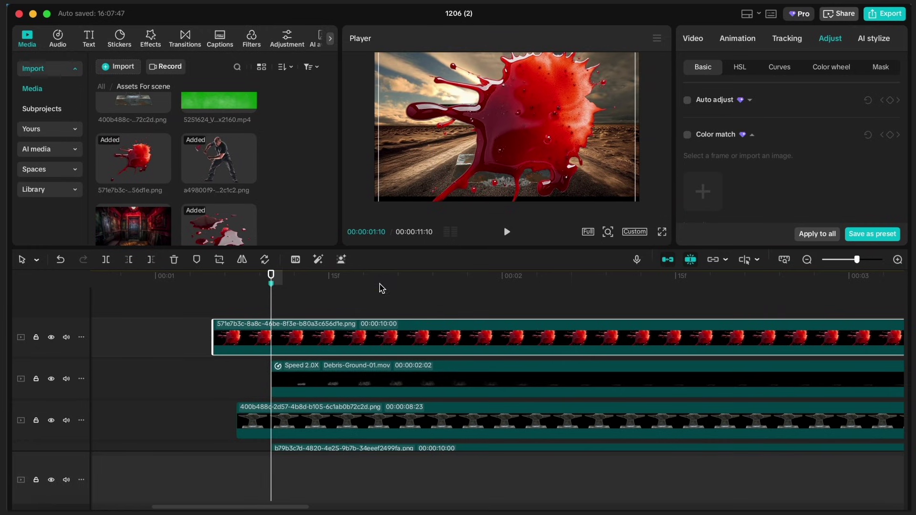
click(698, 39)
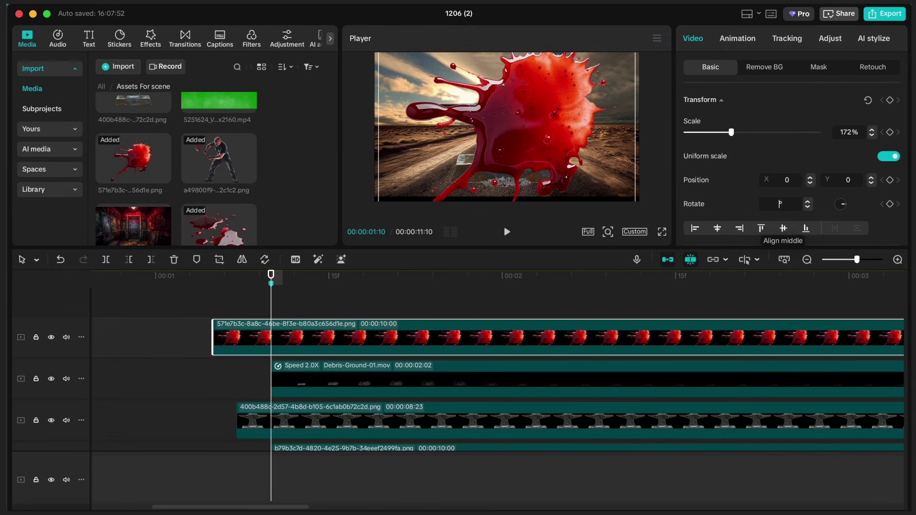
click(780, 205)
text(180)
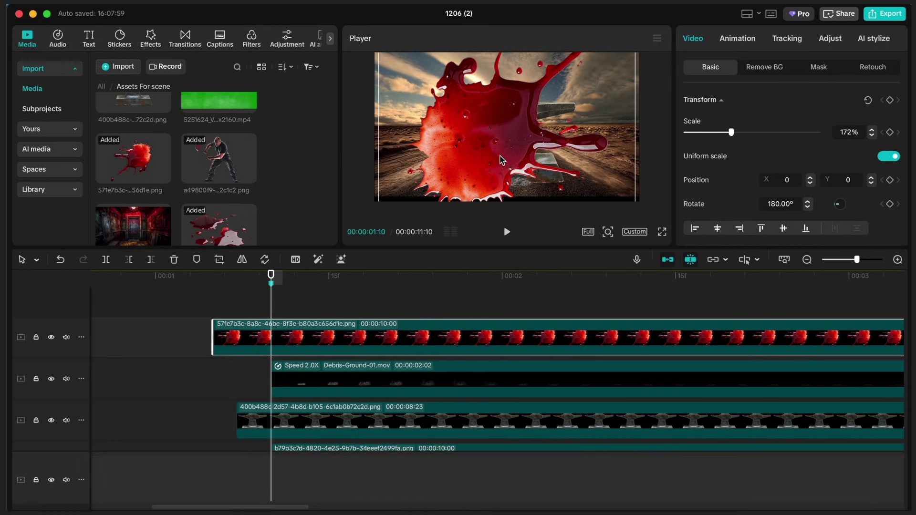
drag(500, 158, 632, 142)
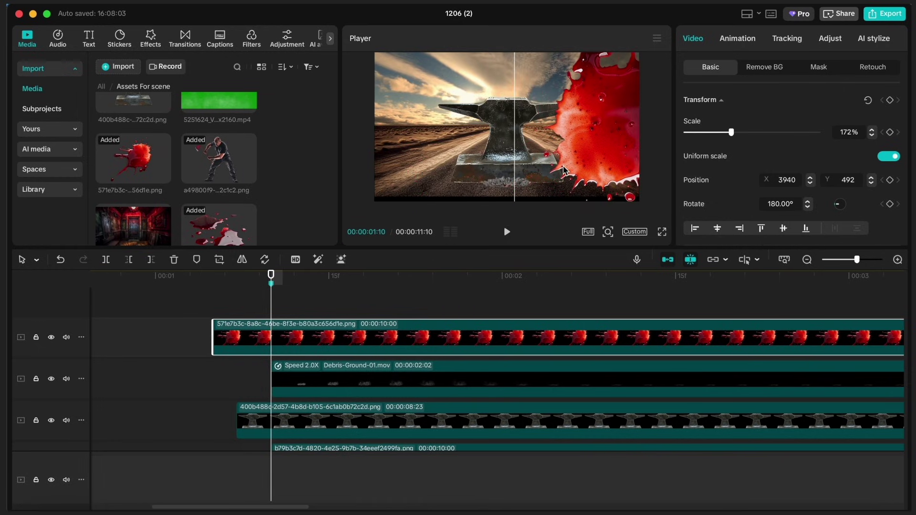
drag(215, 340, 271, 340)
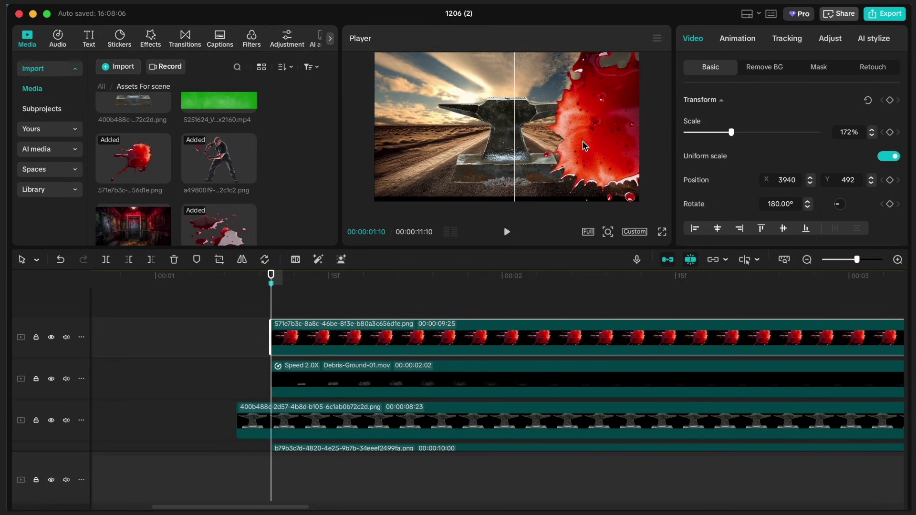
drag(590, 144, 601, 132)
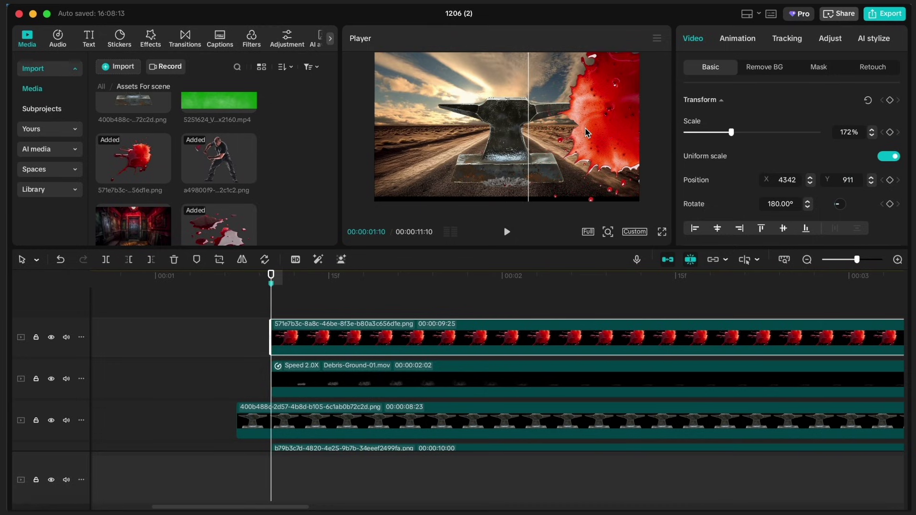
Step: Colour-match the splash to a reference frame of the scene and adjust its exposure
click(825, 42)
click(688, 136)
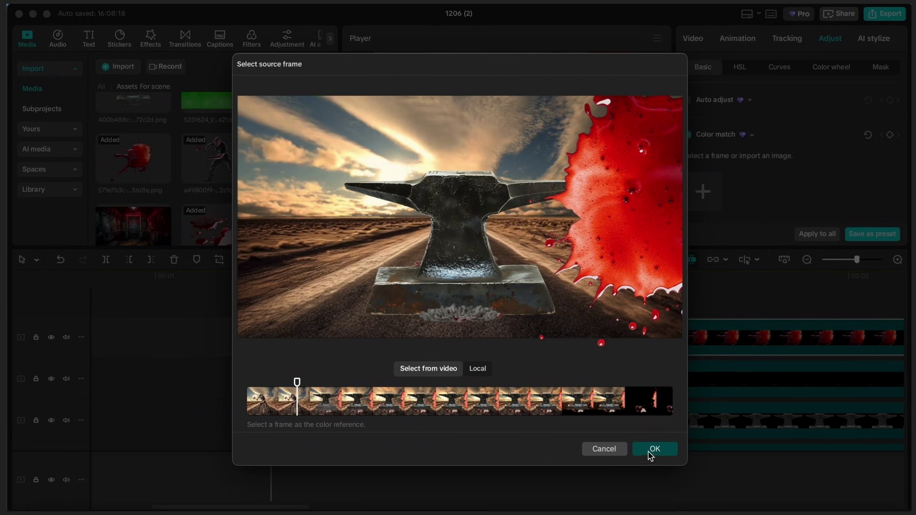
click(654, 449)
scroll(751, 148, down, 5)
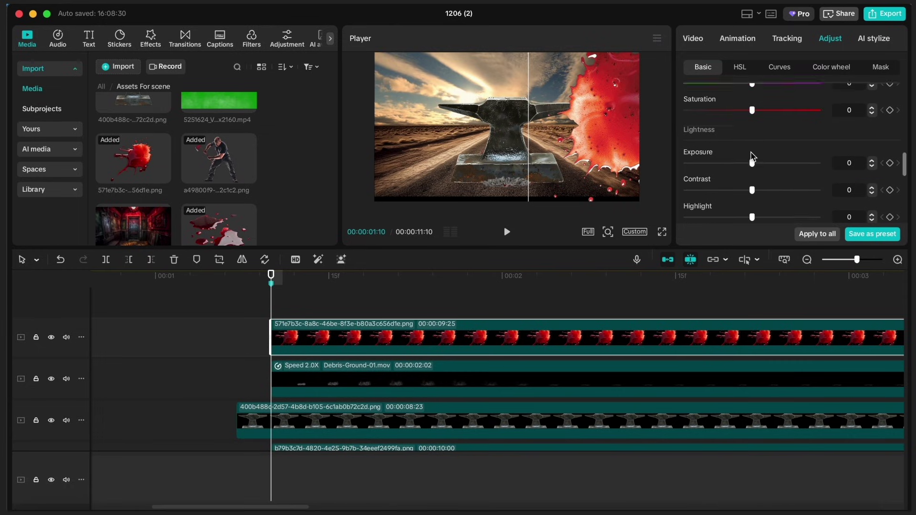
drag(752, 159, 720, 164)
click(525, 300)
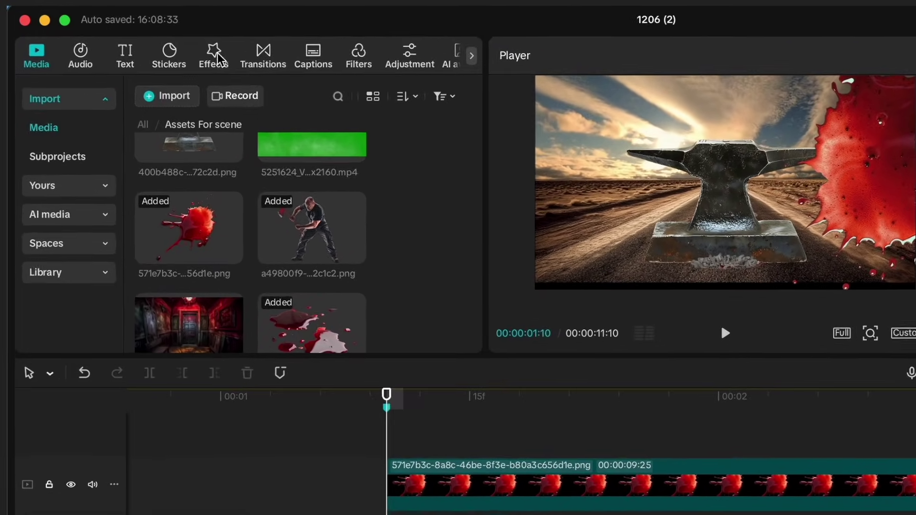
Step: Apply the Blur effect to the splash clip with strength 40
click(151, 38)
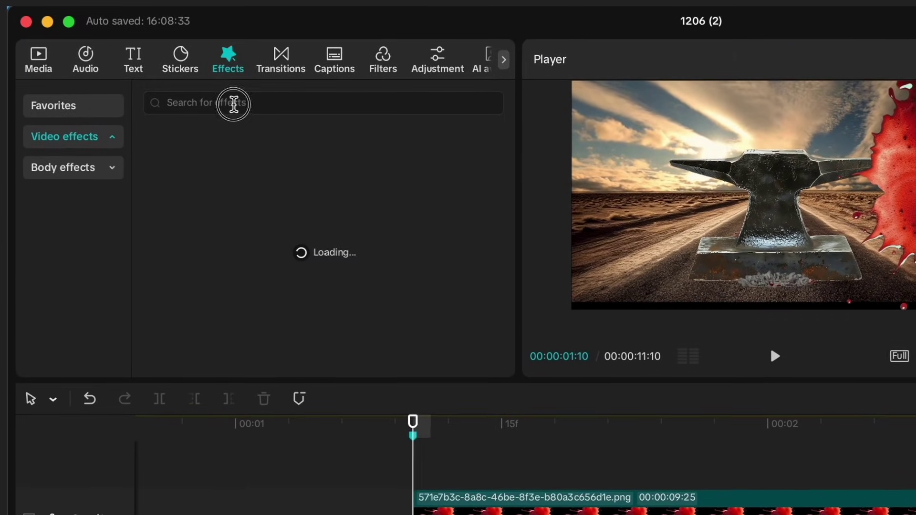
click(234, 103)
text(blur)
mouse_move(187, 196)
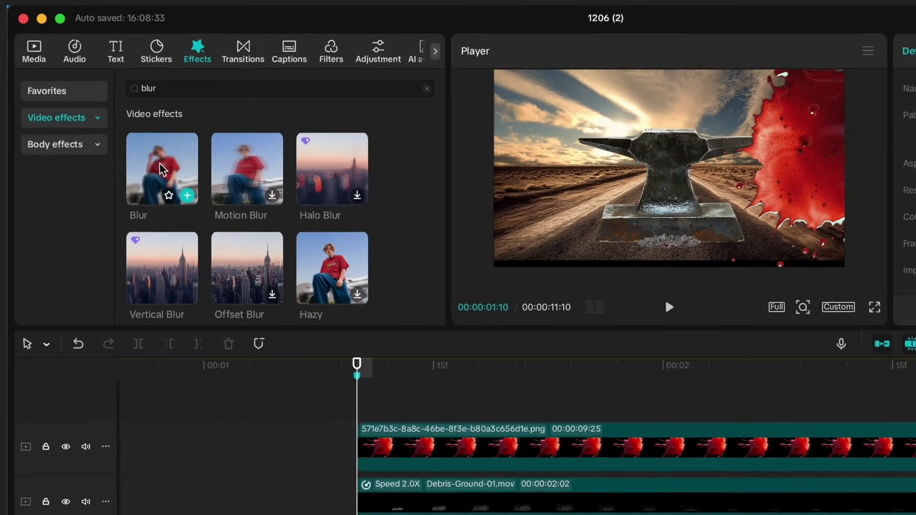
drag(162, 169, 389, 444)
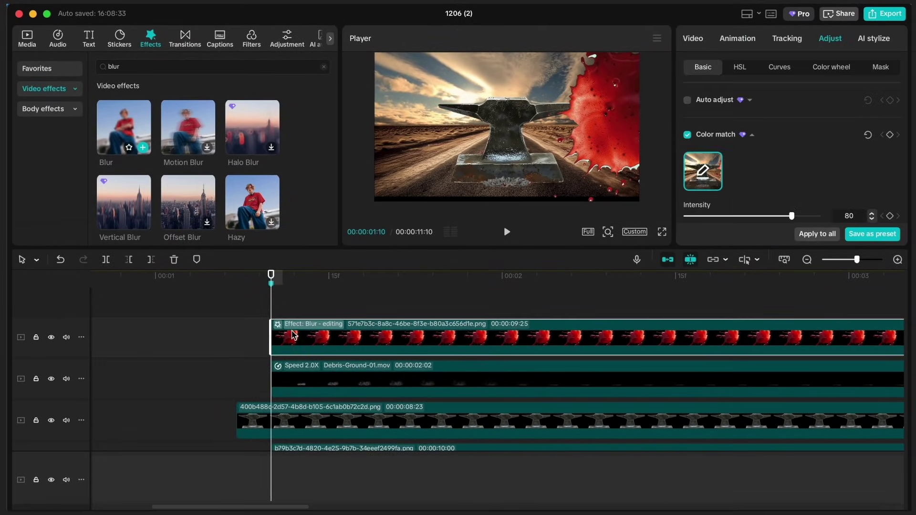
drag(294, 336, 294, 336)
drag(761, 149, 746, 149)
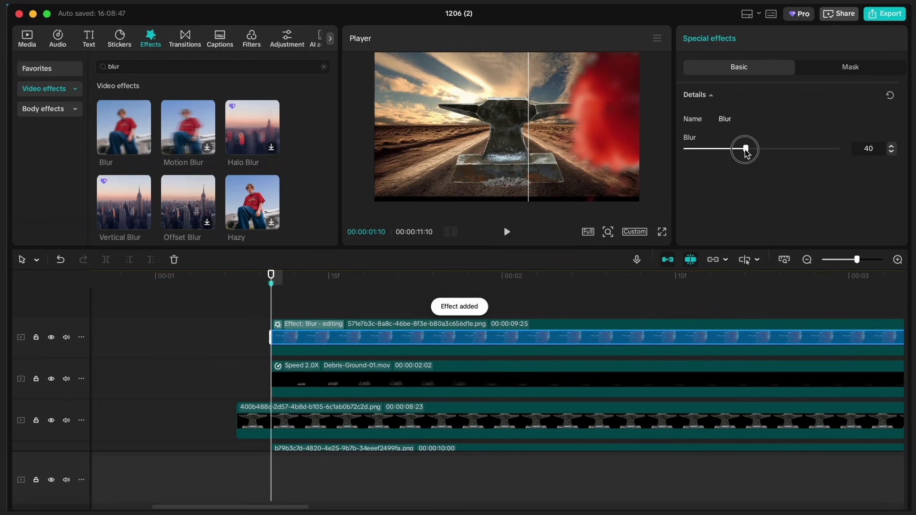
Step: Preview the scene full screen and scrub through the start of the blurred splash
click(662, 231)
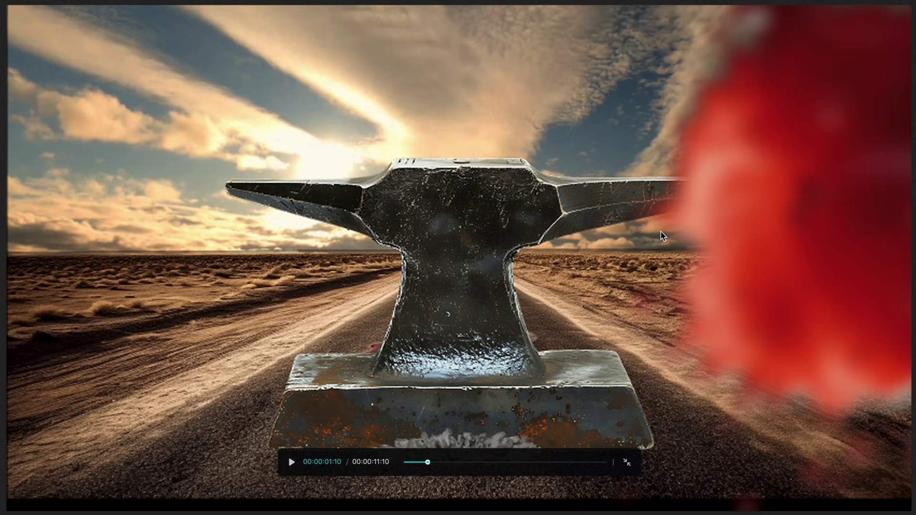
key(Escape)
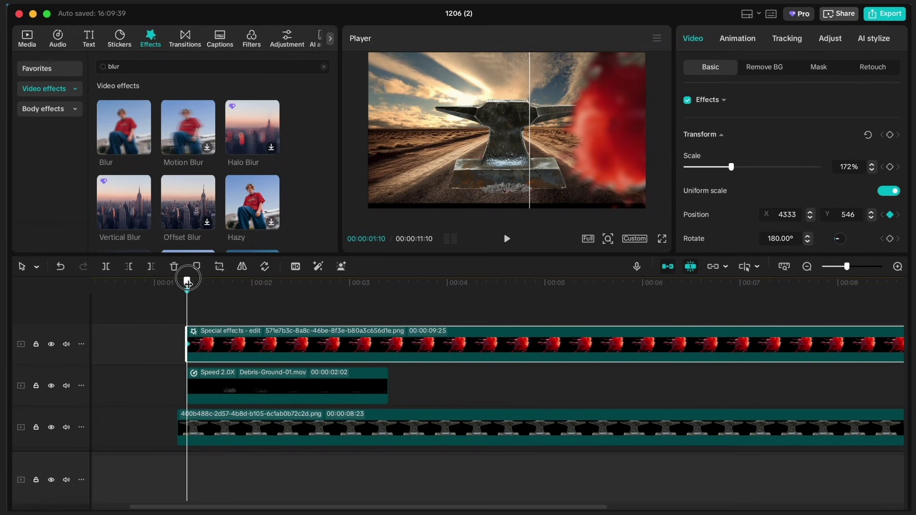
drag(200, 283, 194, 282)
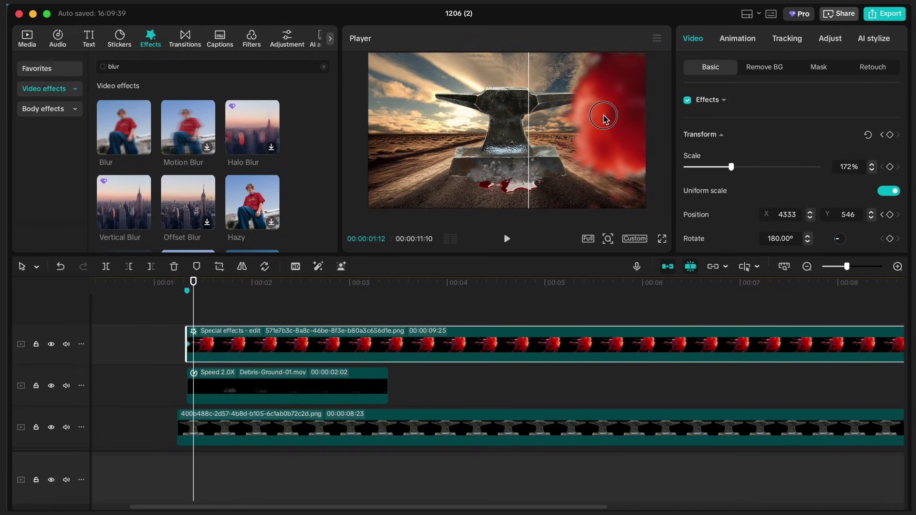
click(146, 292)
key(space)
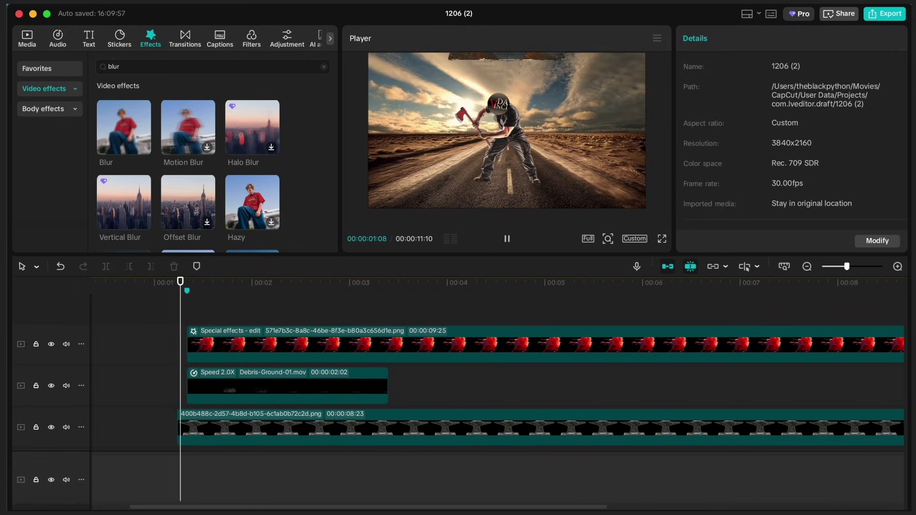
Step: Trim the splash, anvil, debris and compound clips to end near 00:03, and add the green-screen smoke clip on top
scroll(515, 378, down, 2)
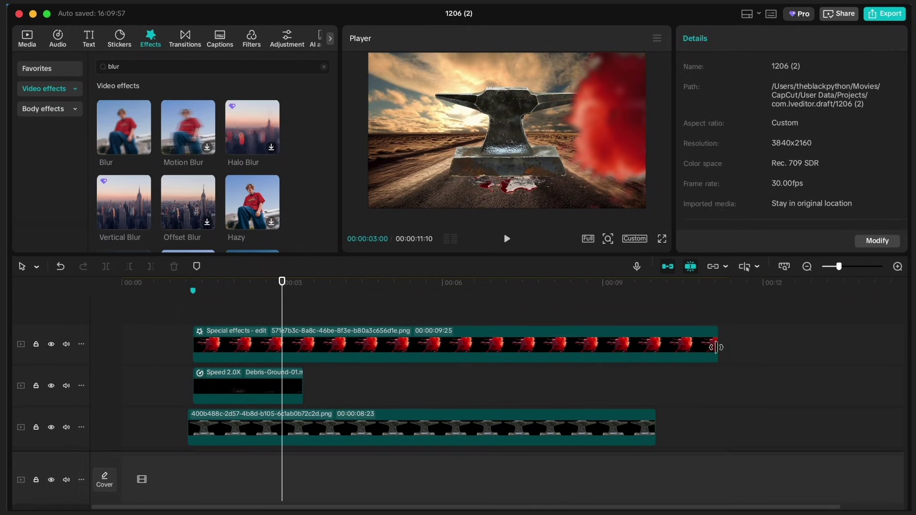
drag(716, 348, 297, 343)
scroll(302, 368, down, 2)
drag(656, 411, 297, 372)
scroll(525, 406, down, 2)
drag(728, 420, 328, 420)
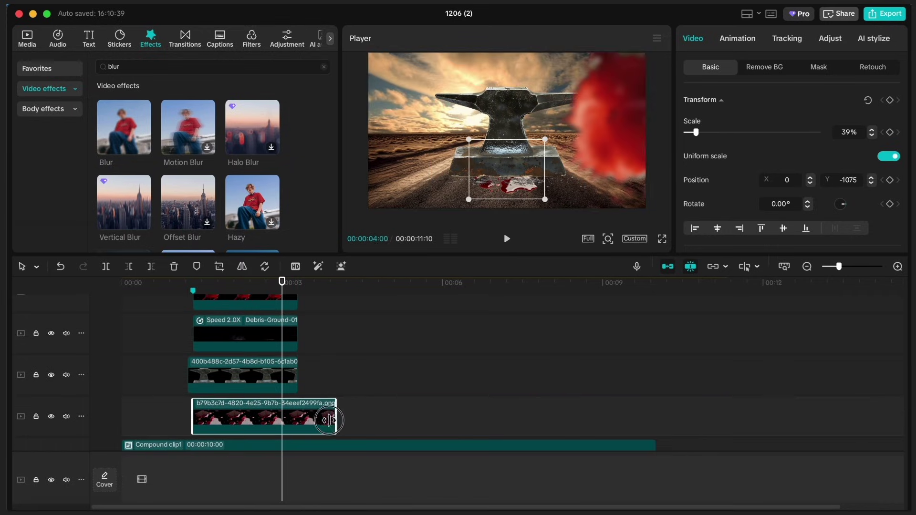
scroll(681, 368, down, 2)
drag(656, 368, 299, 368)
drag(655, 411, 292, 409)
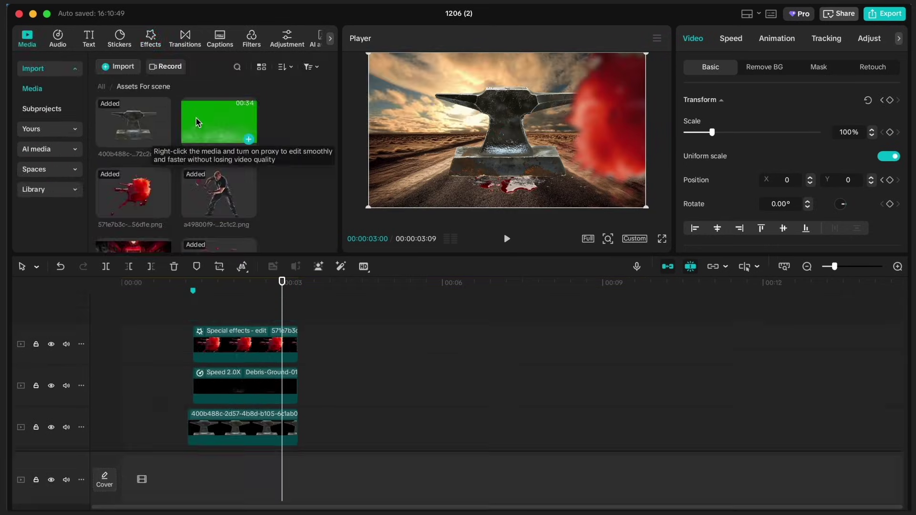
drag(196, 117, 93, 319)
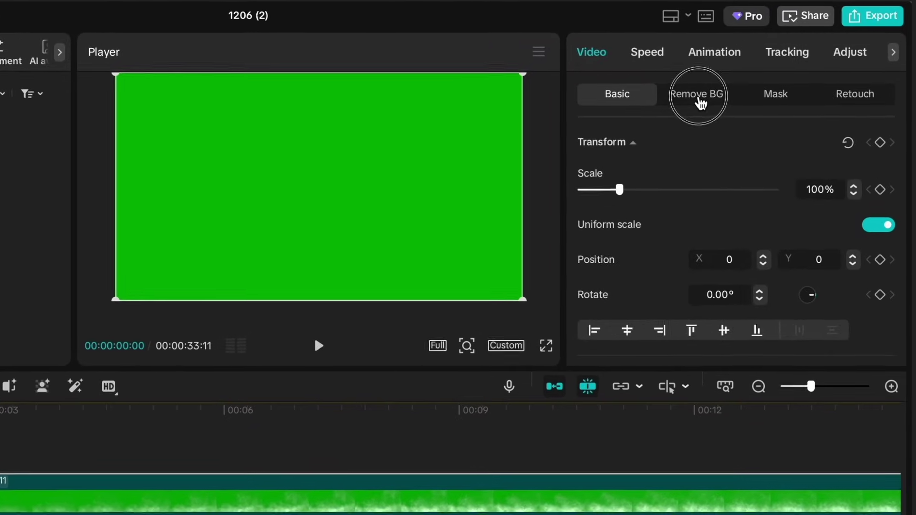
Step: Chroma-key out the smoke clip's green, with intensity 20 and edge clean-up 47
click(700, 103)
click(563, 243)
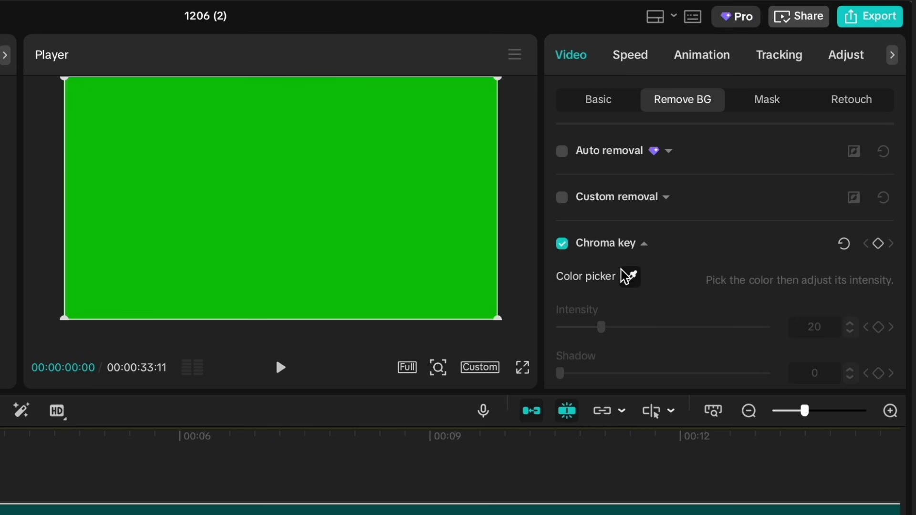
click(631, 277)
click(444, 219)
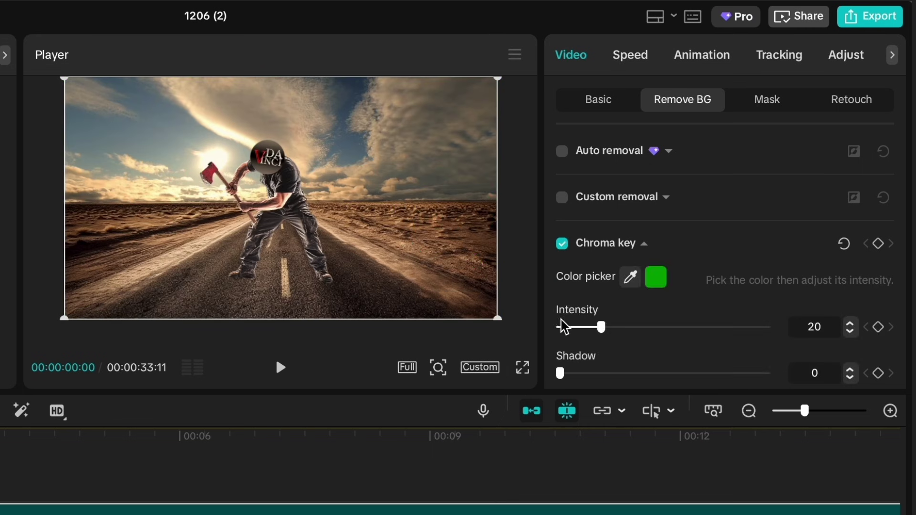
scroll(586, 344, down, 3)
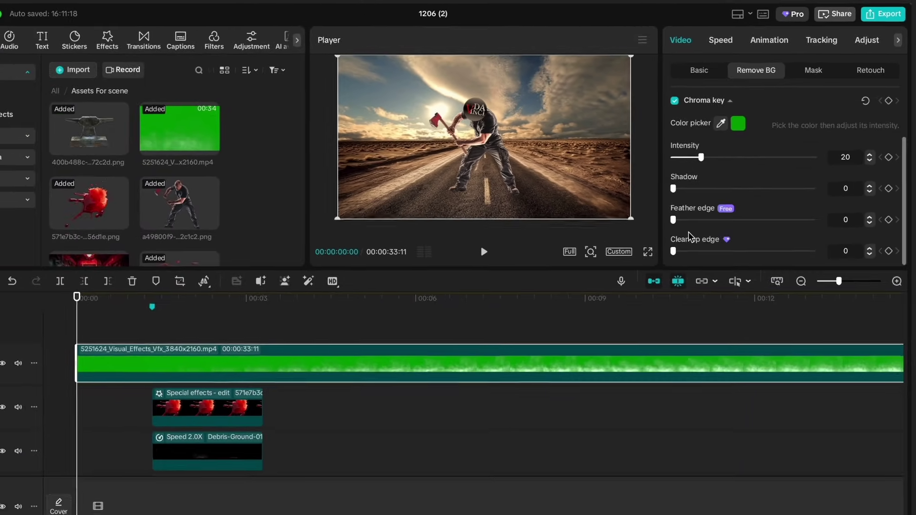
drag(87, 297, 333, 285)
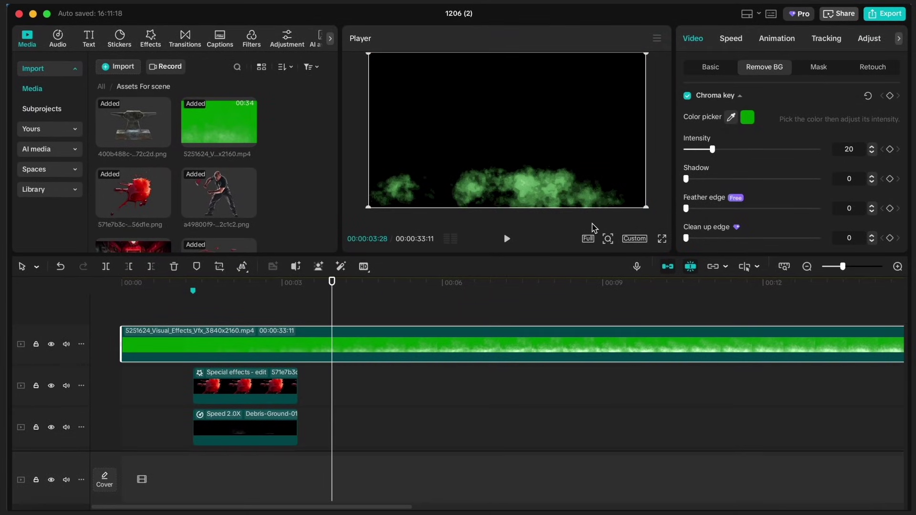
mouse_move(711, 240)
mouse_down()
mouse_move(751, 233)
mouse_move(692, 239)
mouse_up()
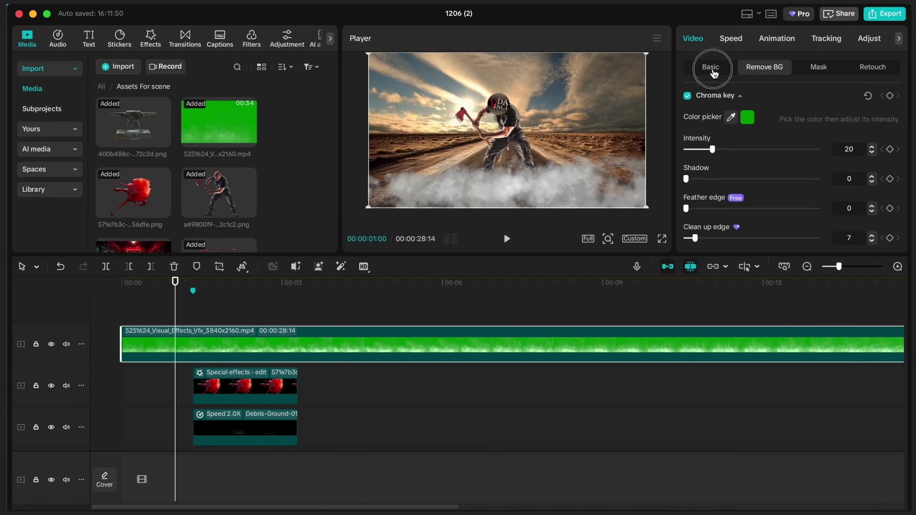
Step: Scale the smoke layer to 226% and move it to cover the road
click(711, 68)
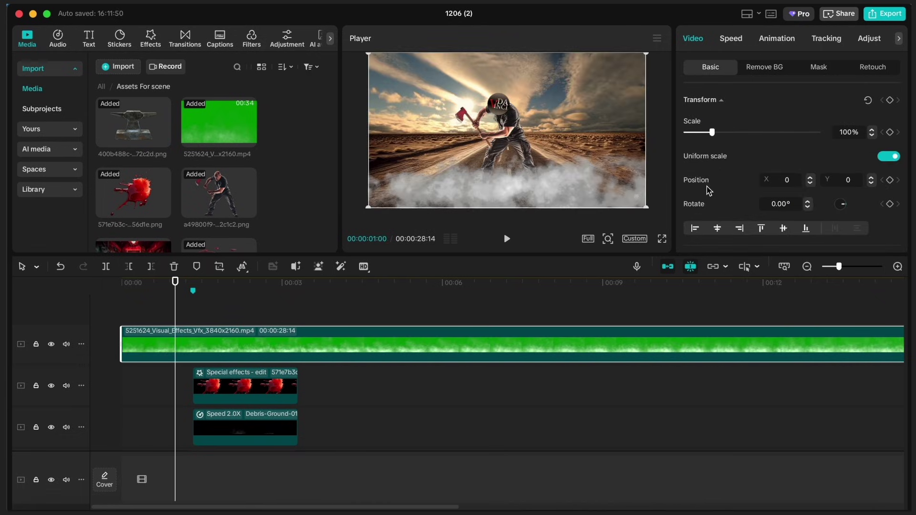
drag(719, 133, 747, 133)
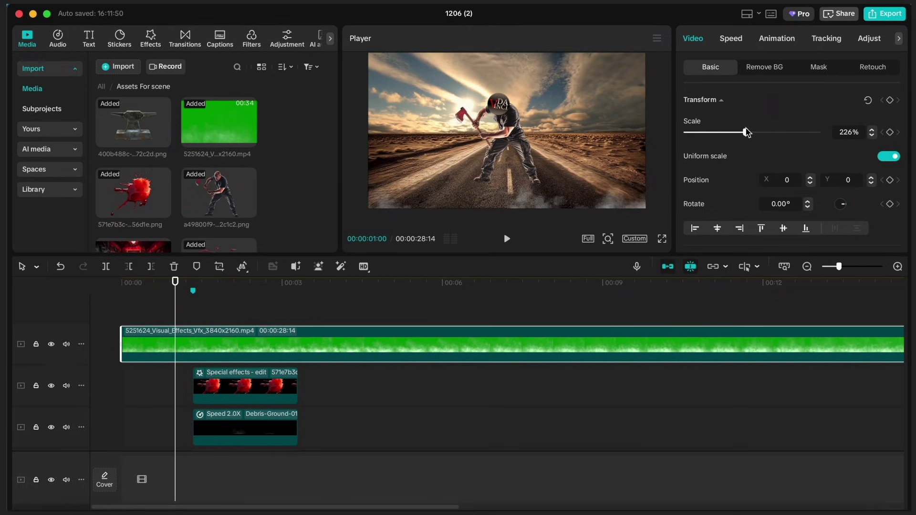
drag(592, 205, 596, 139)
Step: Set the smoke layer's opacity to 16% and play back the scene
scroll(719, 203, down, 5)
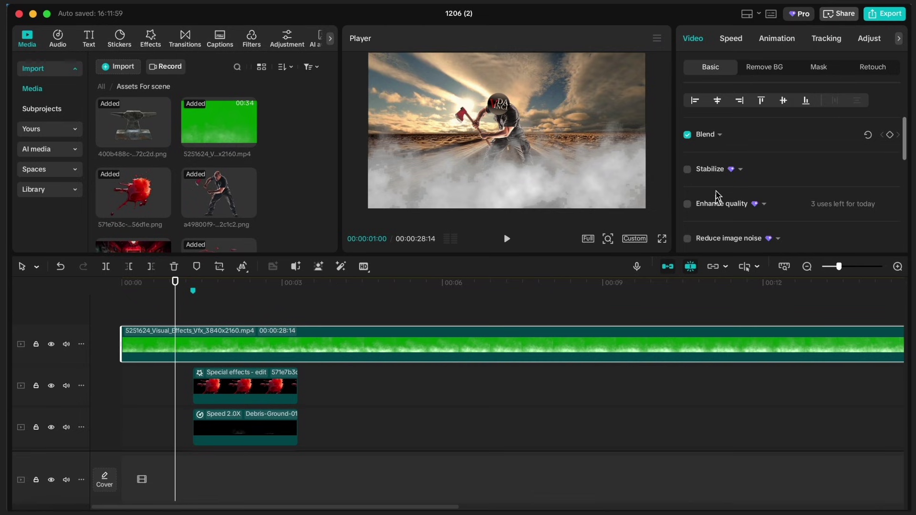
click(719, 135)
click(699, 191)
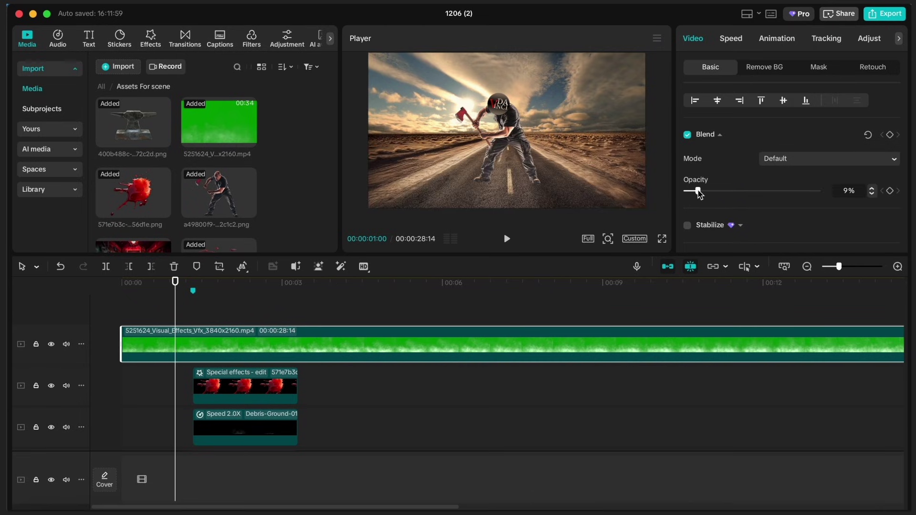
key(space)
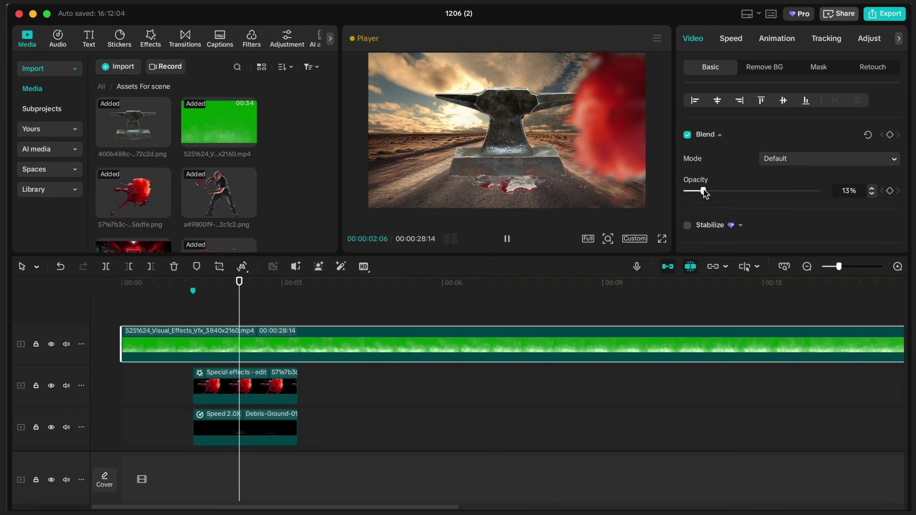
drag(704, 191, 708, 191)
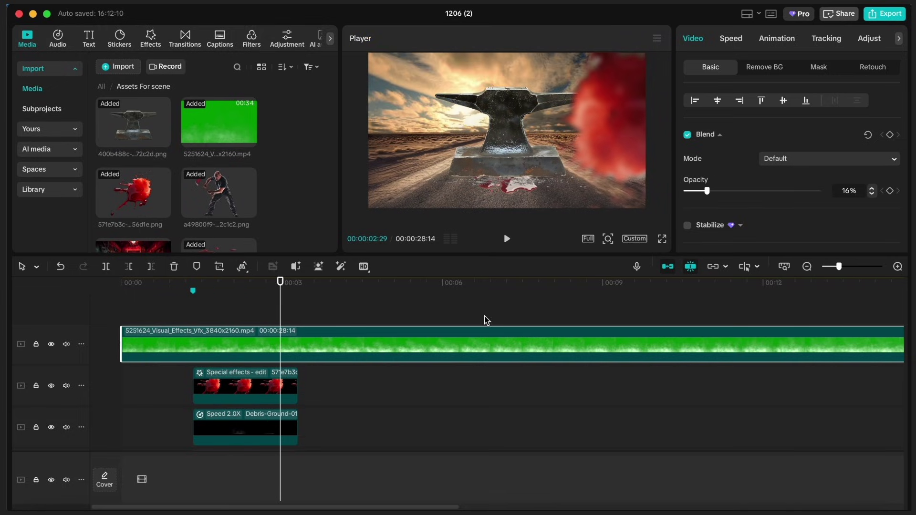
Step: Trim the smoke clip to end at 00:00:03:09, replay the scene and select all its clips
key(super+minus)
drag(796, 344, 200, 343)
key(super+equal)
key(space)
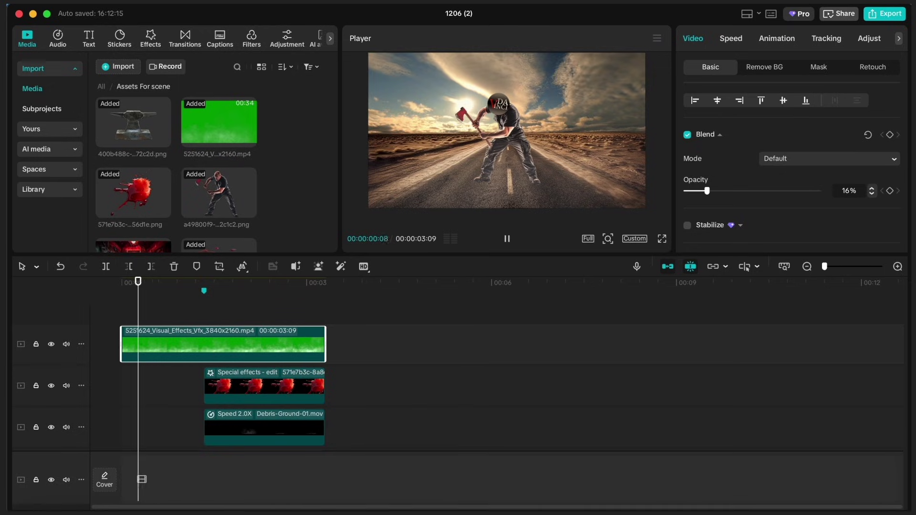
key(space)
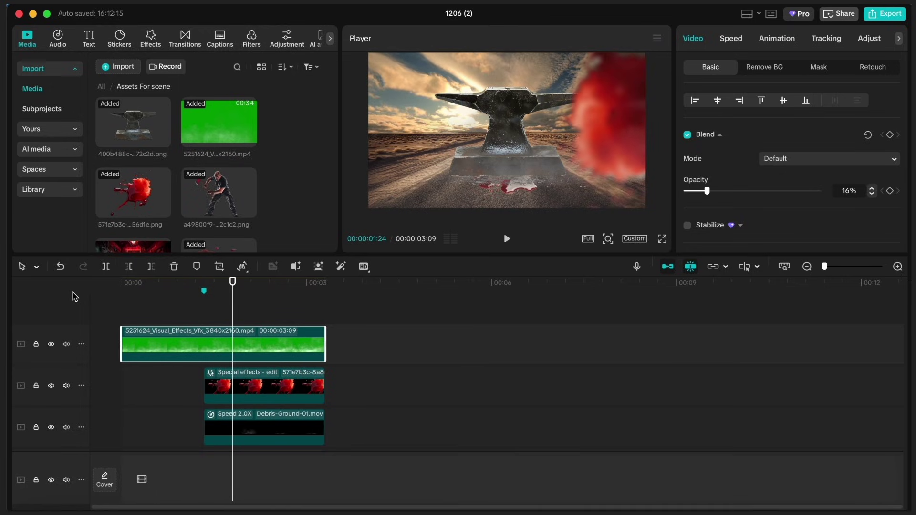
drag(361, 338, 246, 410)
Step: Merge the clips into a compound clip and keyframe it at 465% scale framed on the axe
right_click(245, 413)
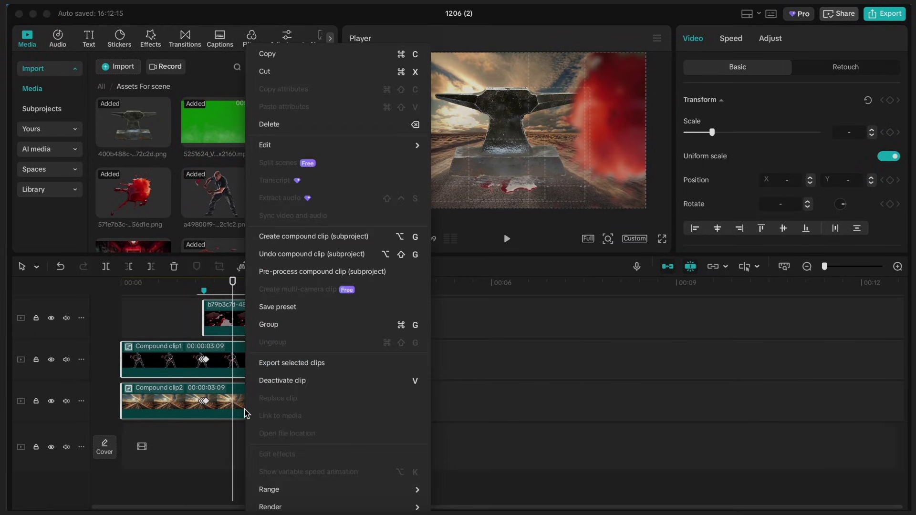
click(282, 239)
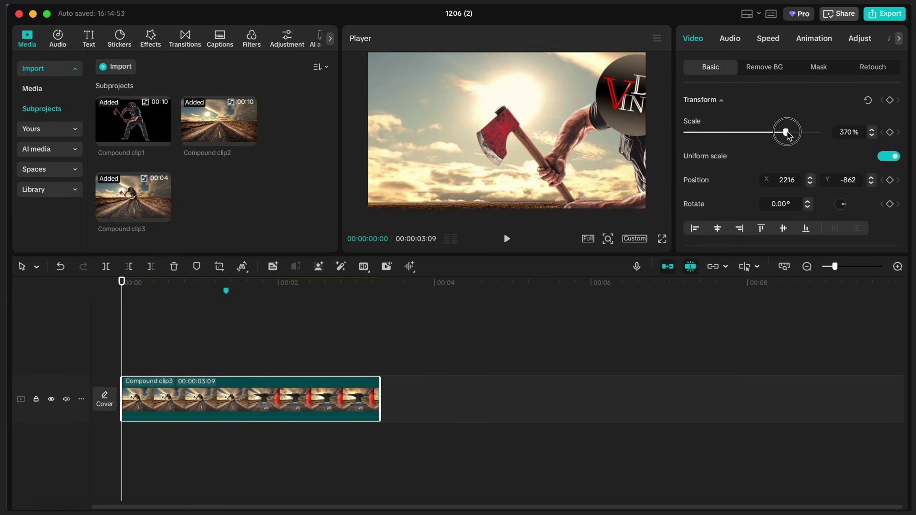
drag(787, 134, 809, 132)
drag(571, 137, 609, 125)
click(891, 132)
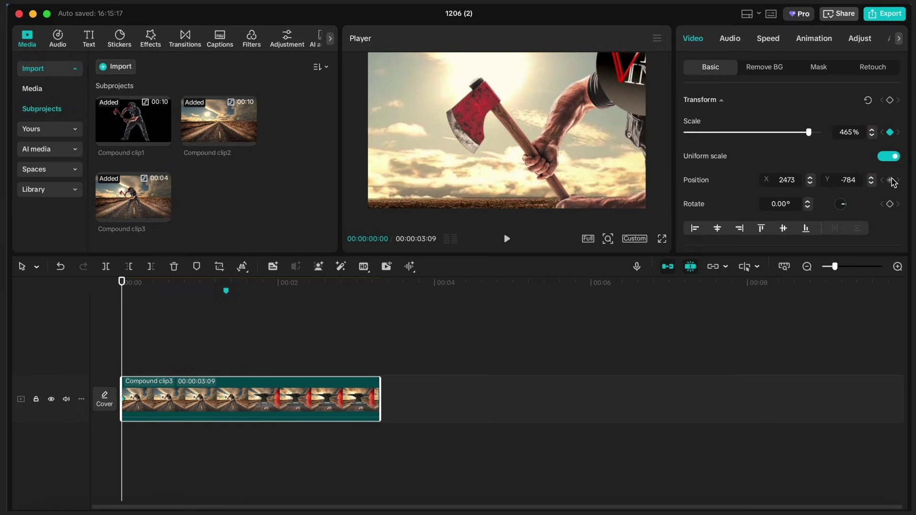
click(891, 180)
Step: At 01:01, keyframe the scale to 120% centred in frame and check the zoom-out
drag(123, 282, 203, 281)
text(20)
key(Return)
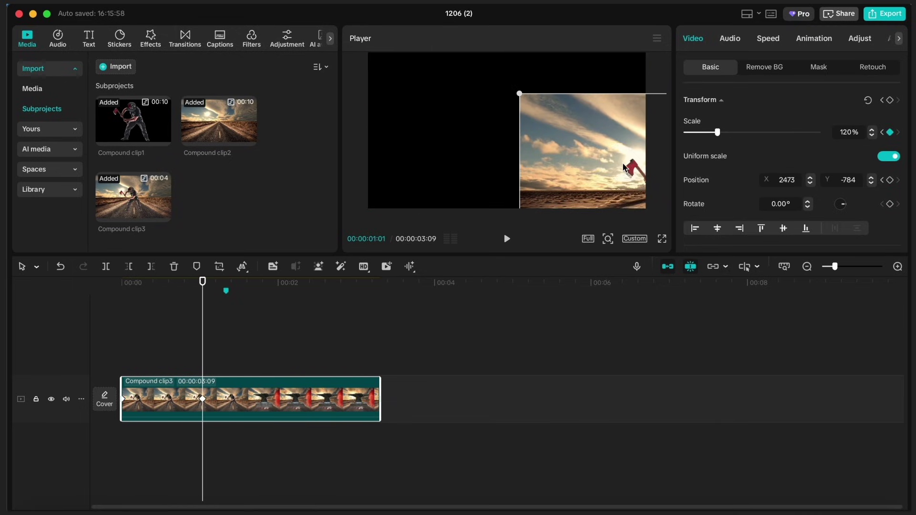
drag(623, 162, 437, 119)
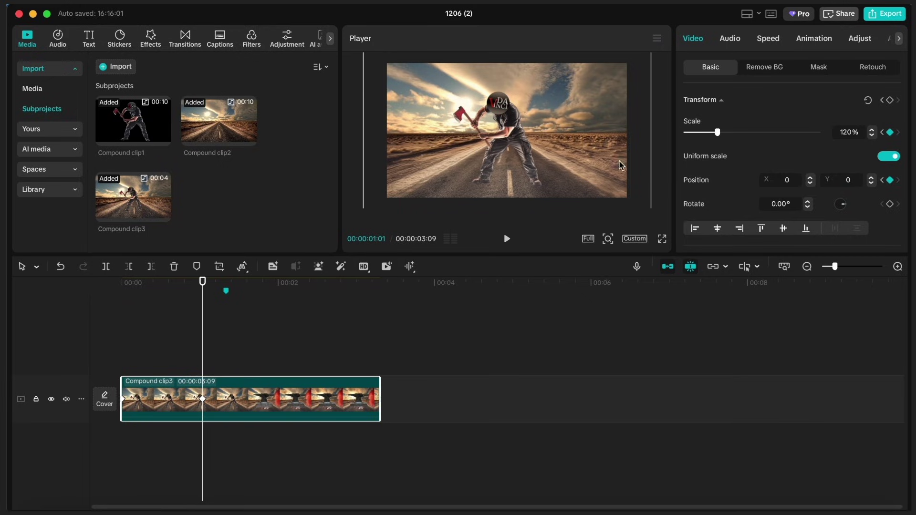
mouse_move(209, 315)
mouse_down()
mouse_move(236, 303)
mouse_move(204, 314)
mouse_up()
Step: Show Compound clip3's keyframe graphs and give its two scale keyframes a Circular Ease
right_click(216, 395)
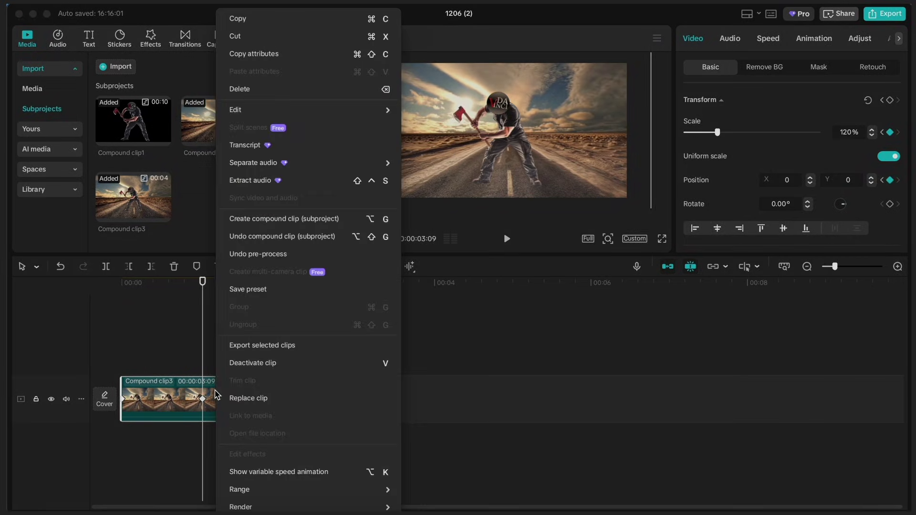
click(247, 472)
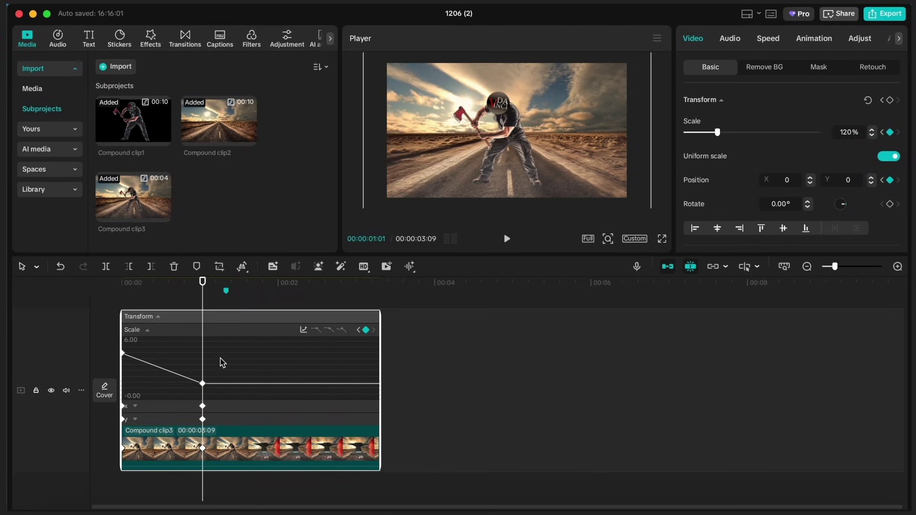
drag(217, 350, 122, 400)
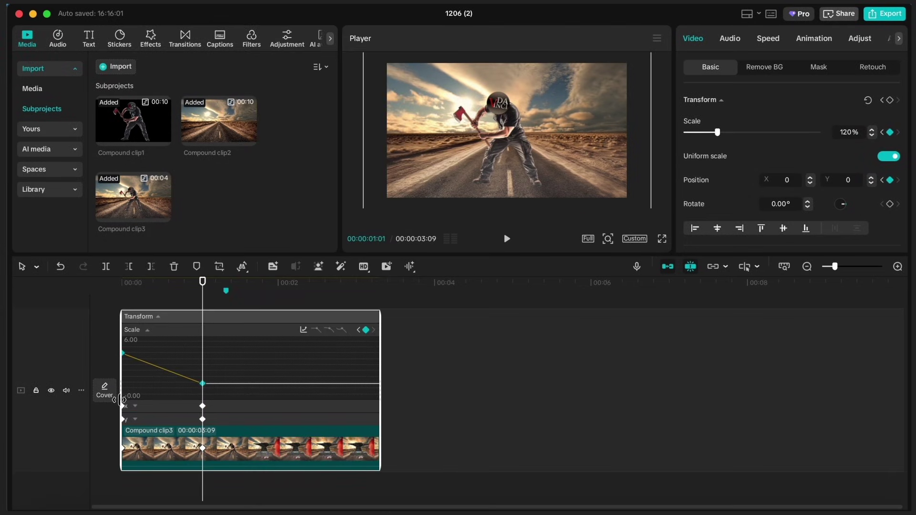
click(303, 330)
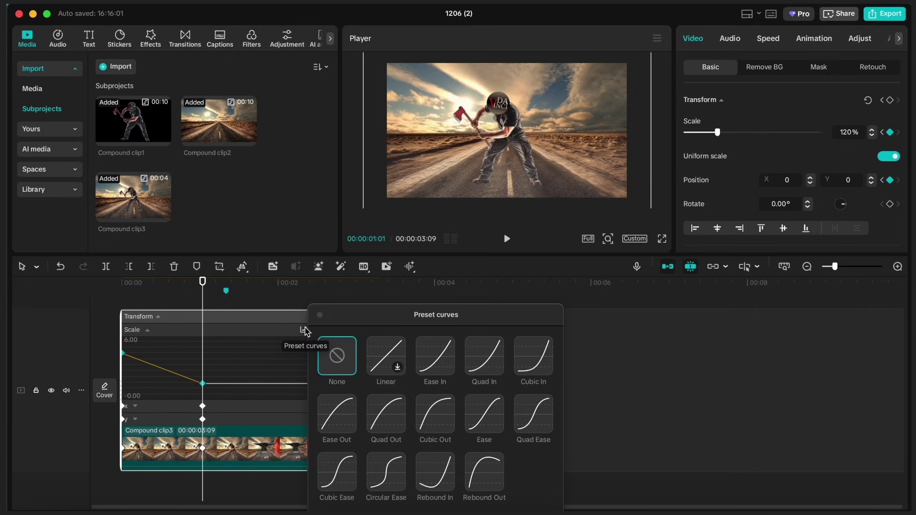
click(381, 467)
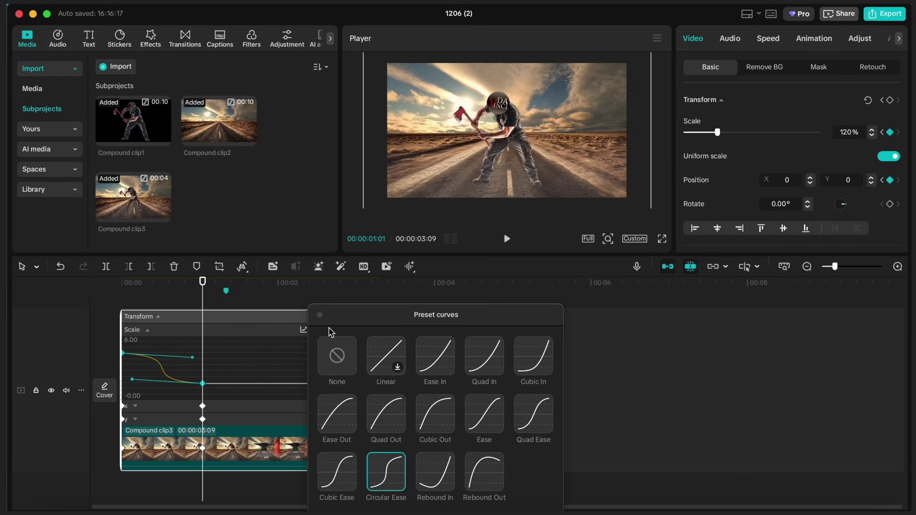
click(321, 316)
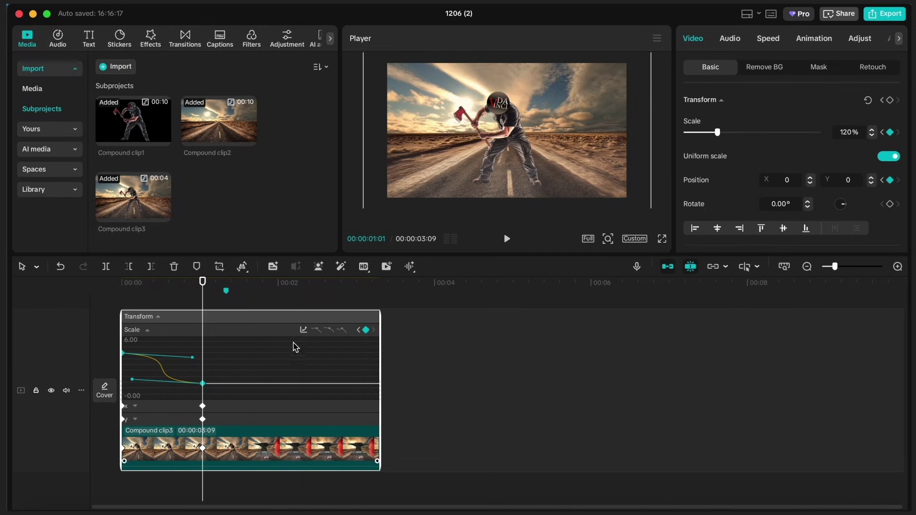
Step: Ease the X position keyframes, settling on the Cubic Ease preset
click(253, 408)
click(143, 399)
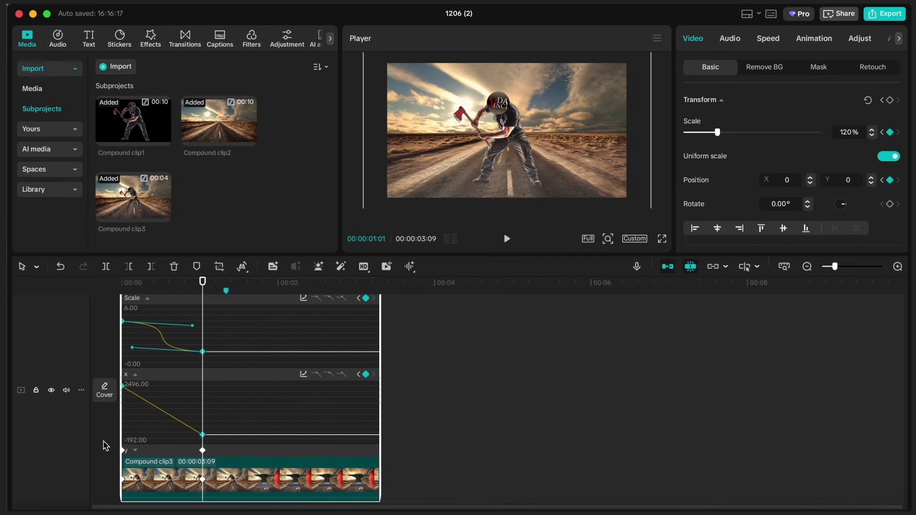
click(303, 375)
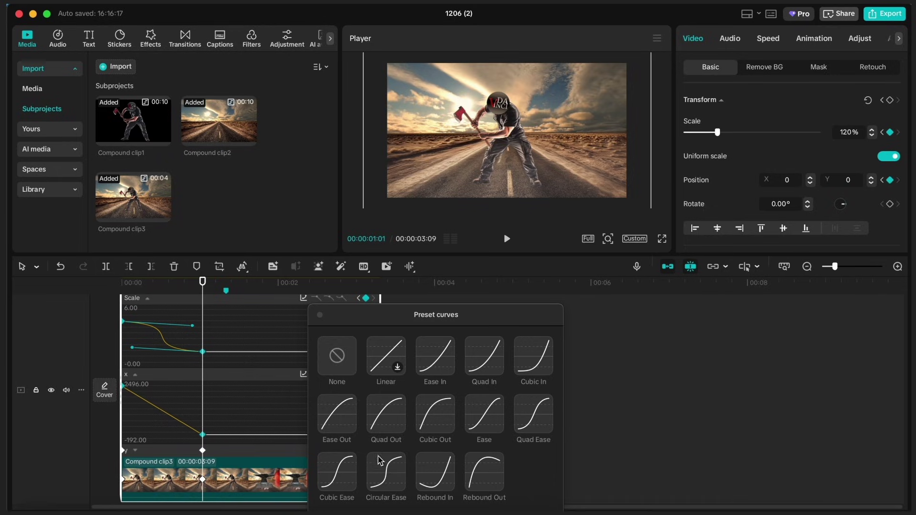
click(384, 470)
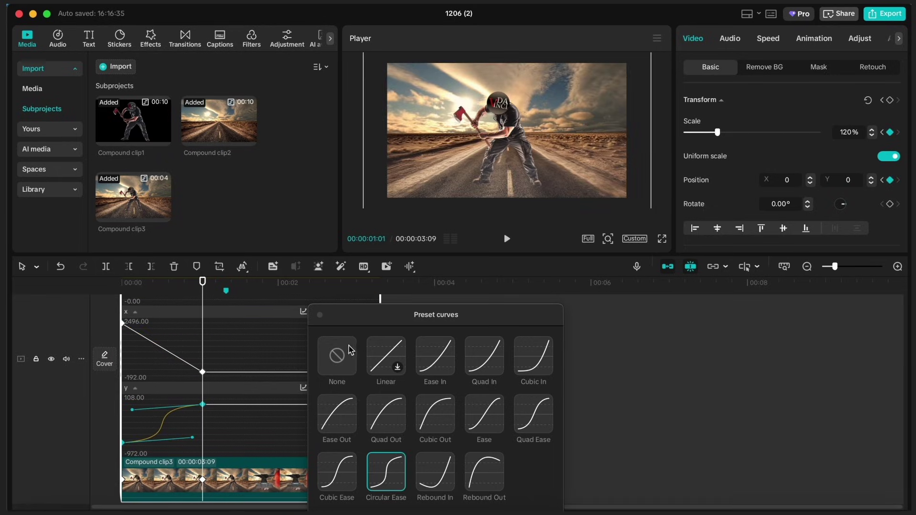
scroll(283, 362, down, 2)
click(228, 324)
click(303, 311)
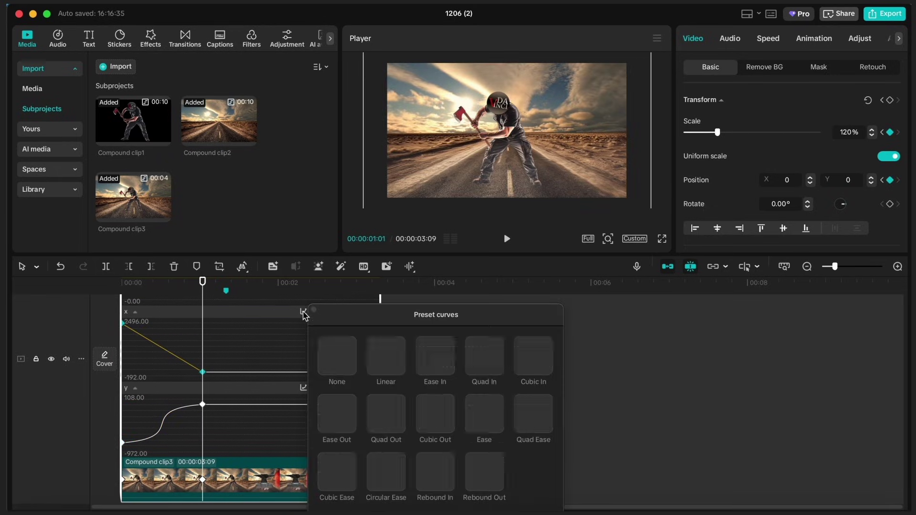
click(386, 471)
click(327, 470)
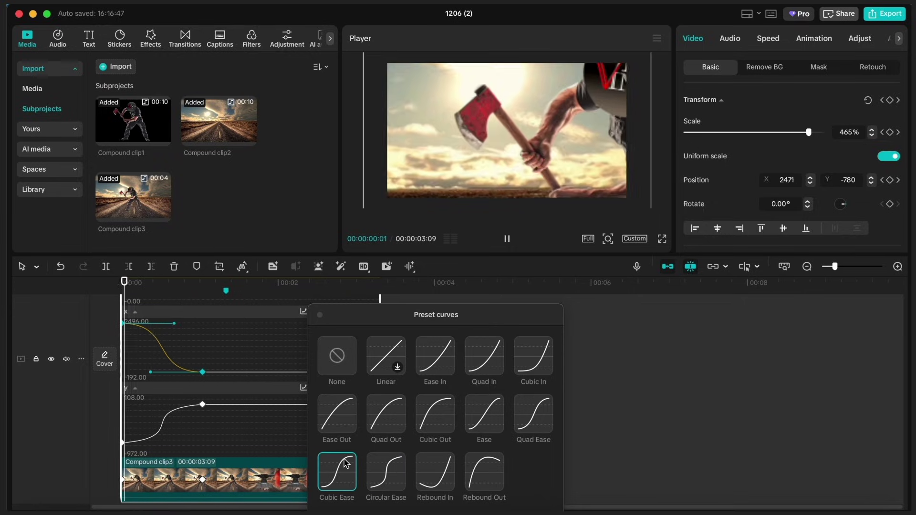
Step: Apply Cubic Ease to the Y position keyframe curve
click(242, 450)
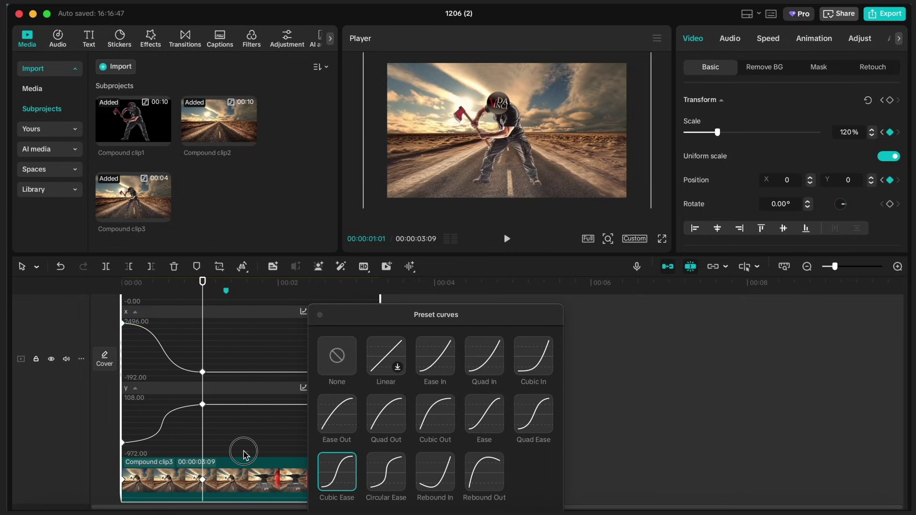
click(341, 501)
click(287, 372)
click(403, 358)
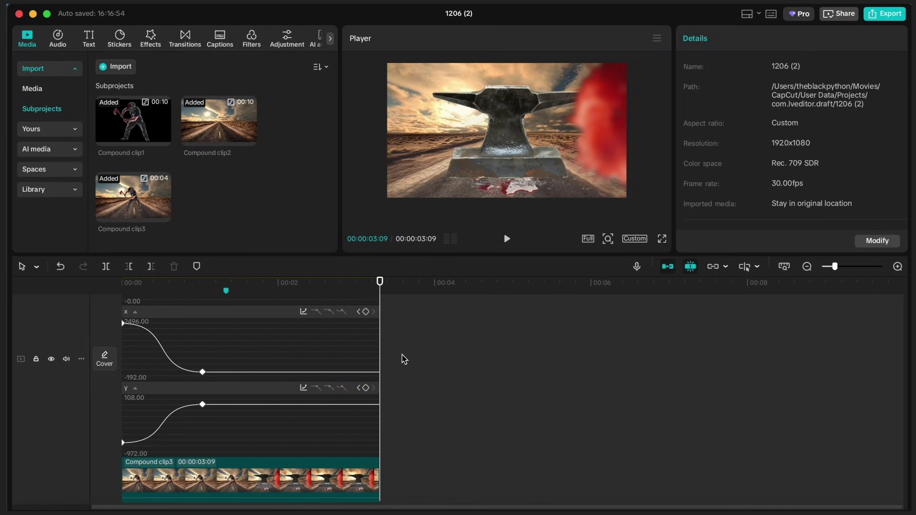
Step: Switch the scale curve to Cubic Ease and preview the eased zoom-out
click(230, 315)
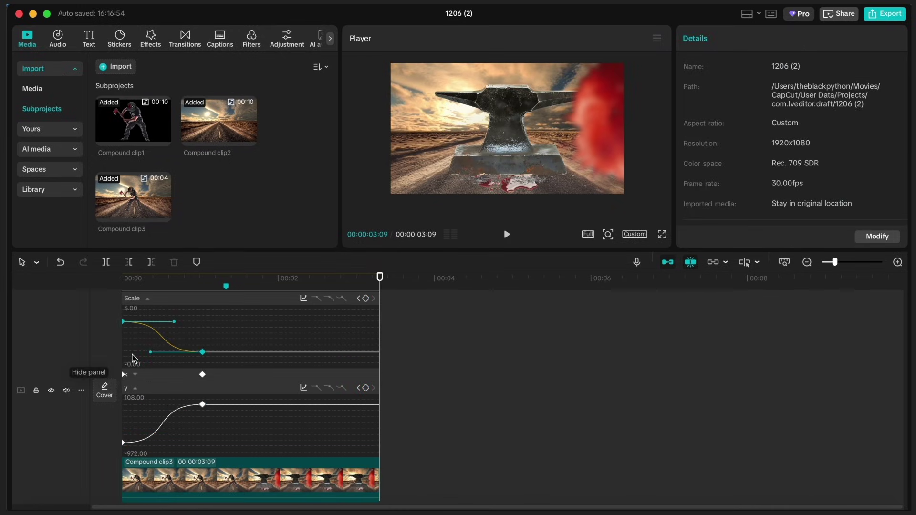
click(304, 299)
click(350, 482)
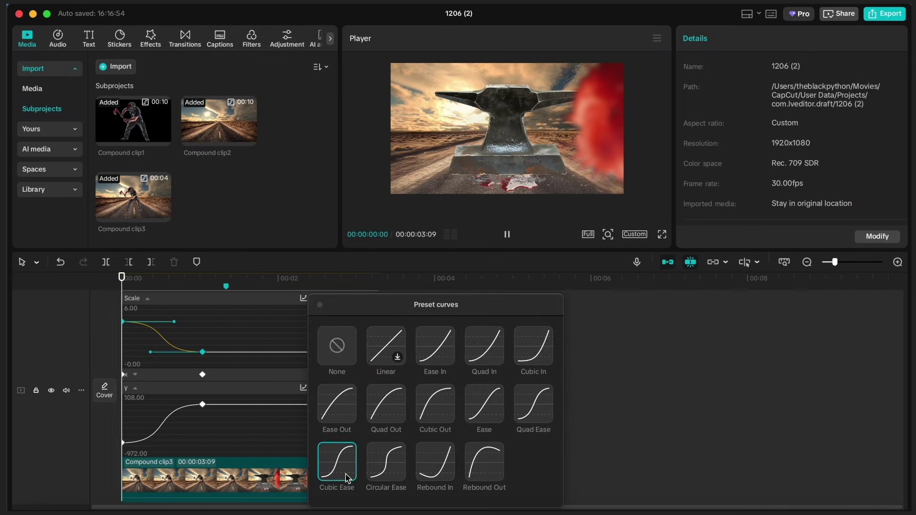
click(319, 305)
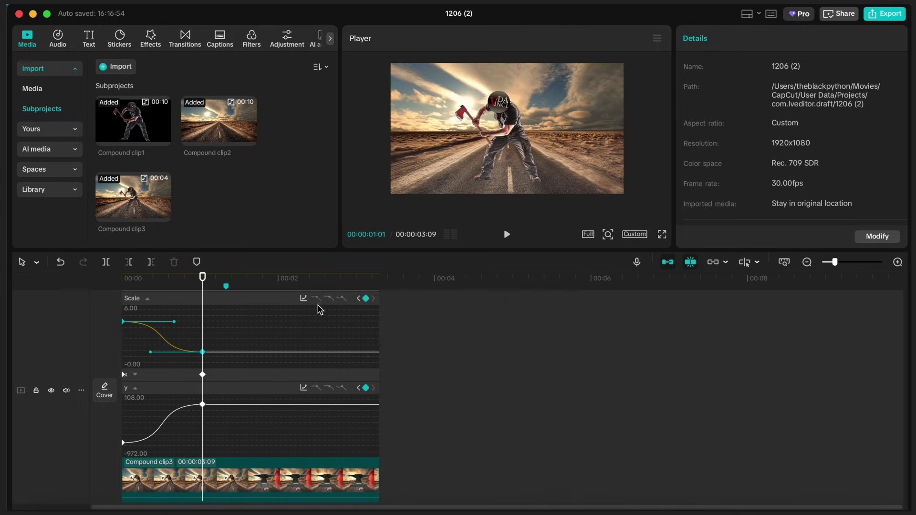
click(124, 279)
key(space)
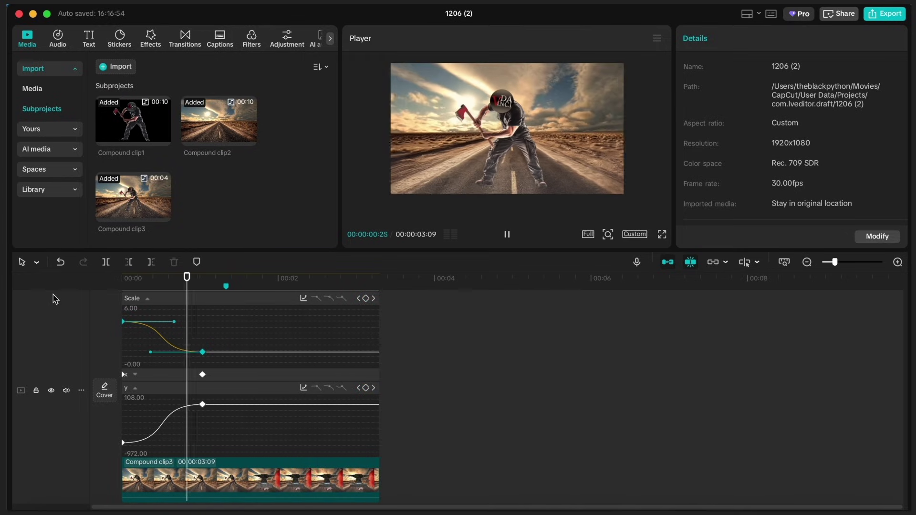
key(space)
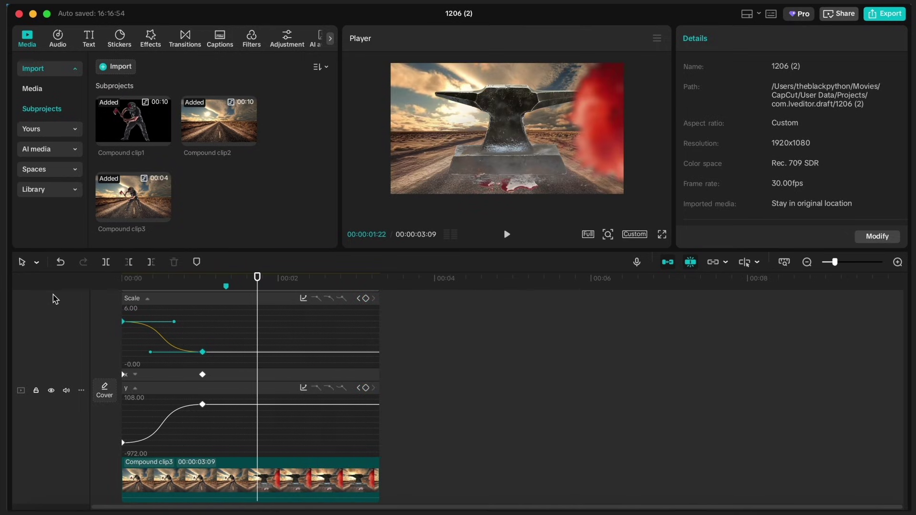
Step: Move the zoom's end keyframe slightly later and replay the zoom-out
click(189, 479)
click(203, 479)
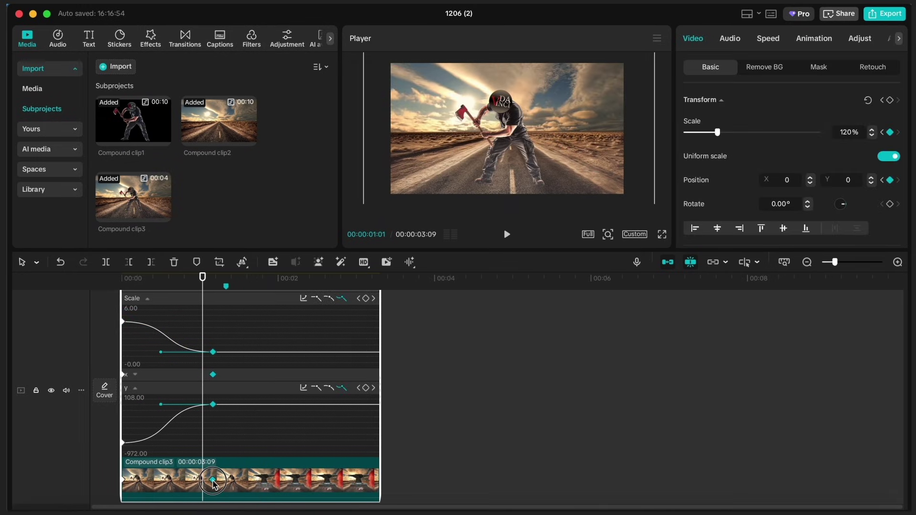
drag(202, 480, 219, 484)
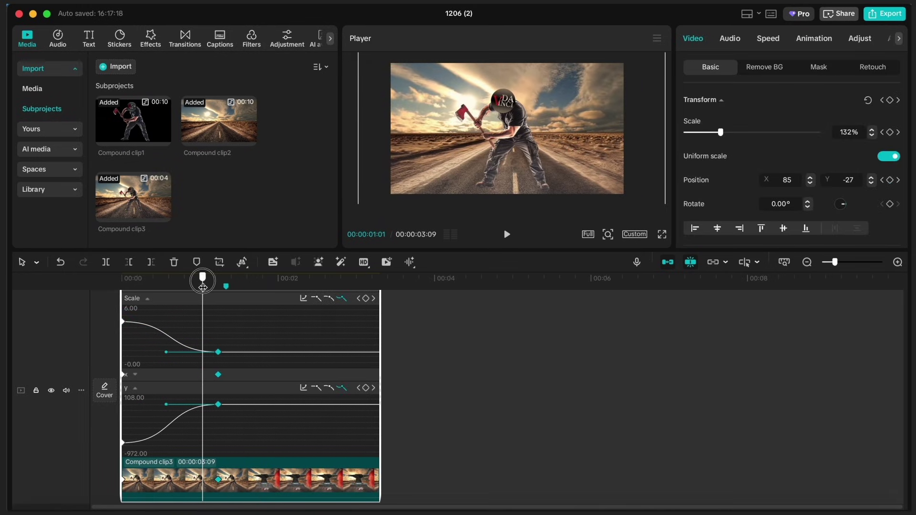
drag(203, 282, 128, 282)
key(space)
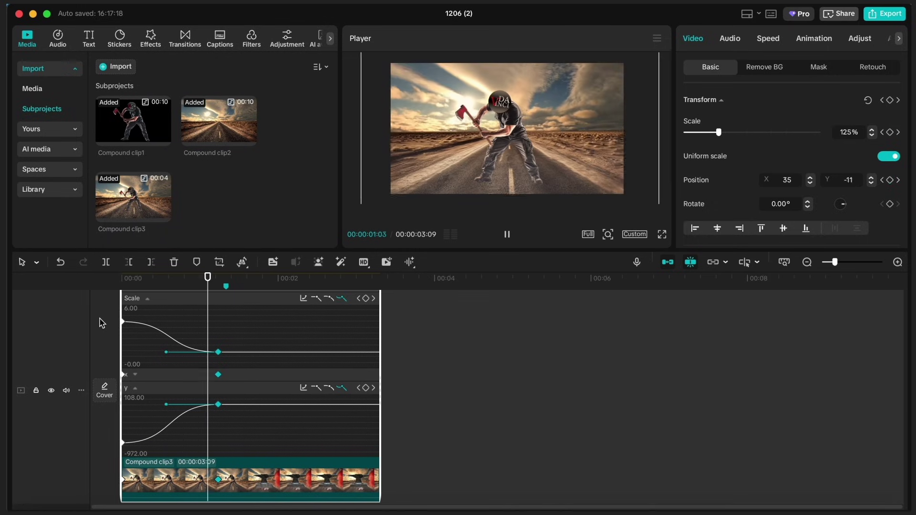
key(space)
drag(230, 298, 277, 300)
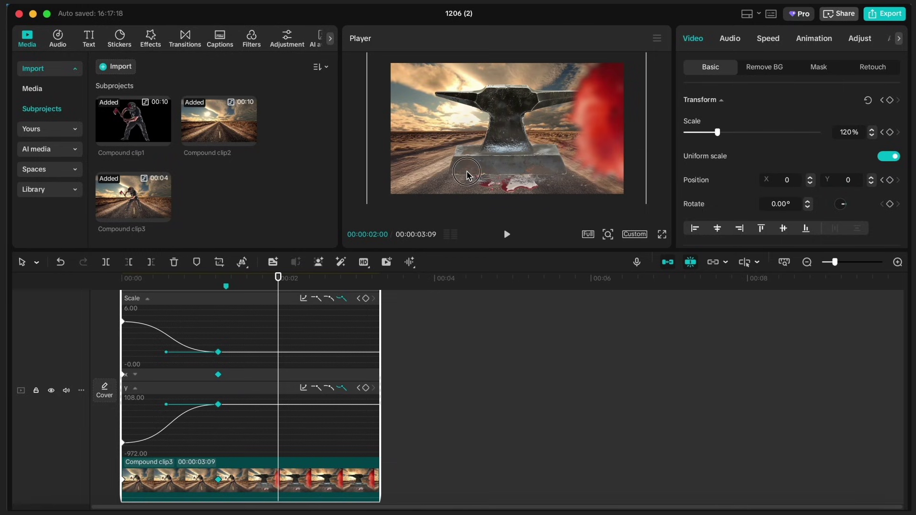
drag(467, 175, 491, 176)
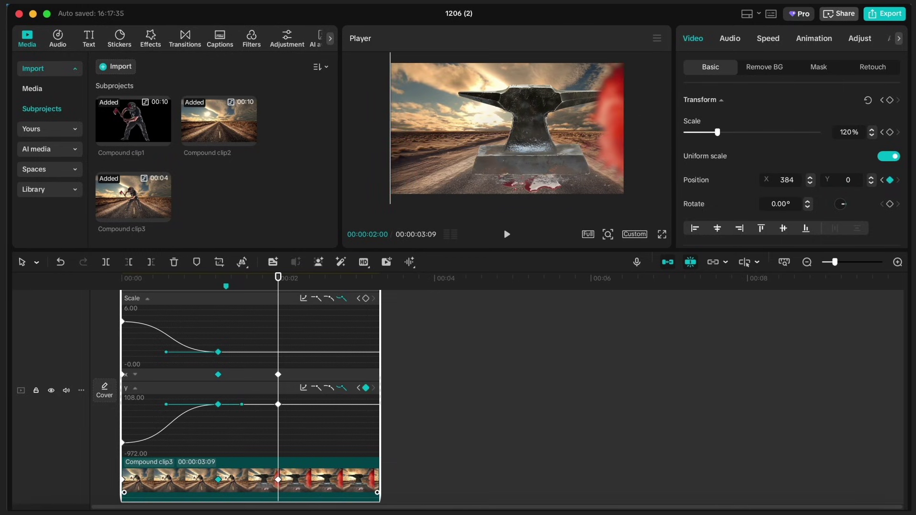
click(256, 376)
drag(289, 350, 200, 394)
click(304, 312)
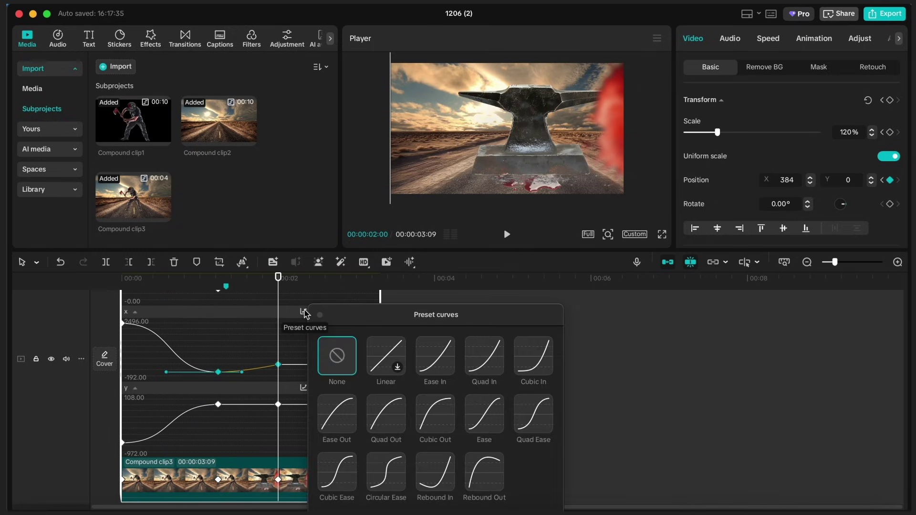
click(543, 364)
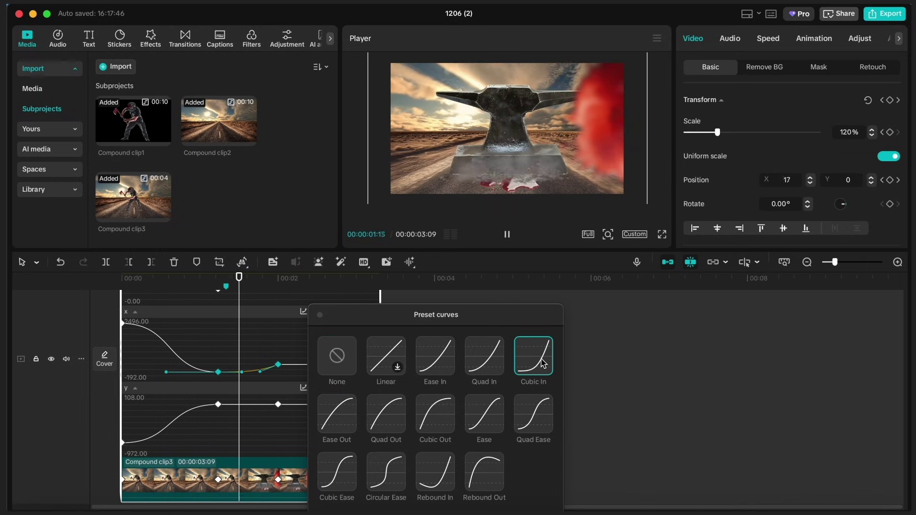
click(321, 316)
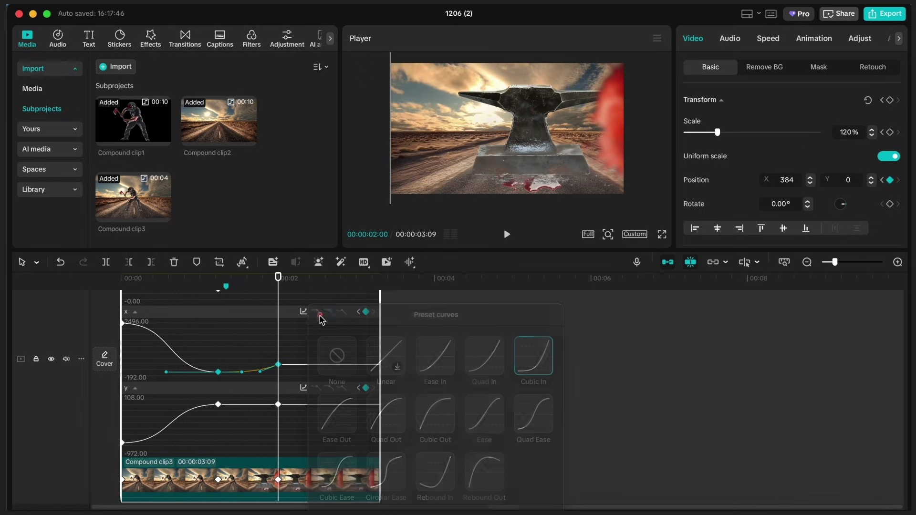
drag(260, 371, 286, 377)
click(288, 378)
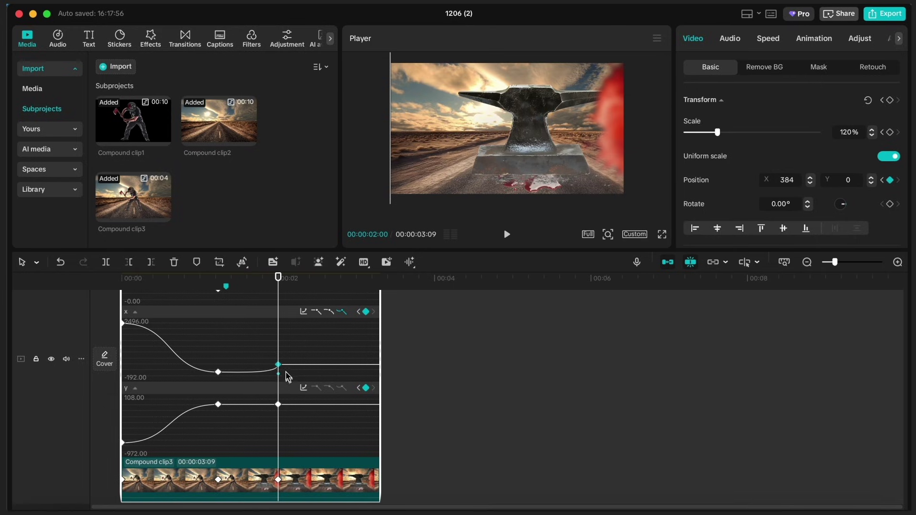
click(192, 282)
key(space)
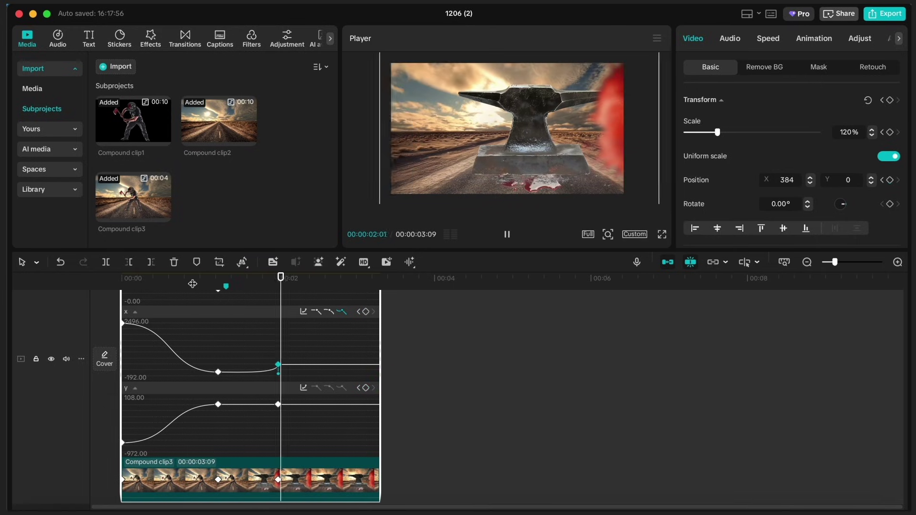
click(192, 282)
key(space)
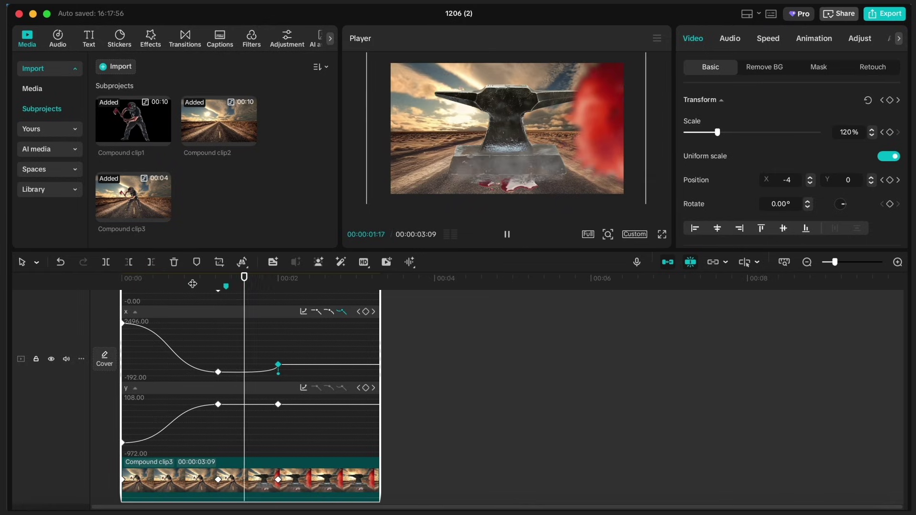
key(space)
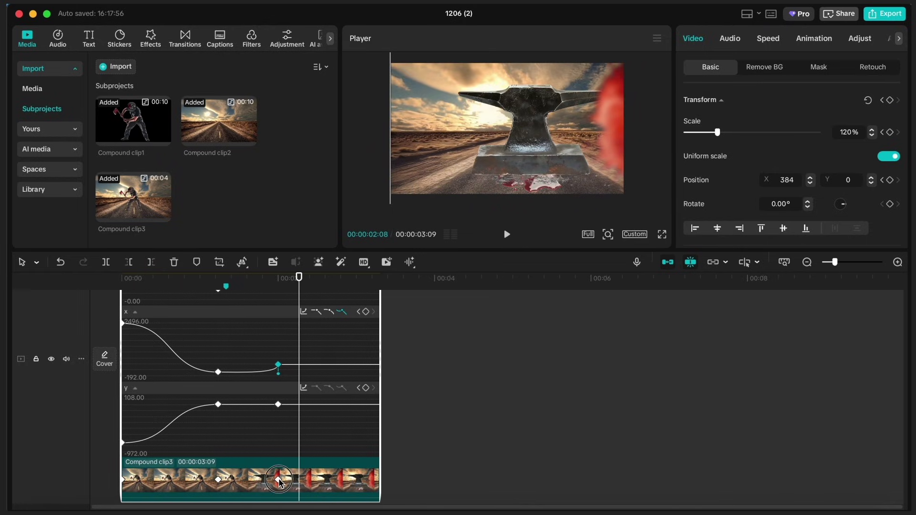
drag(280, 482, 296, 484)
click(197, 283)
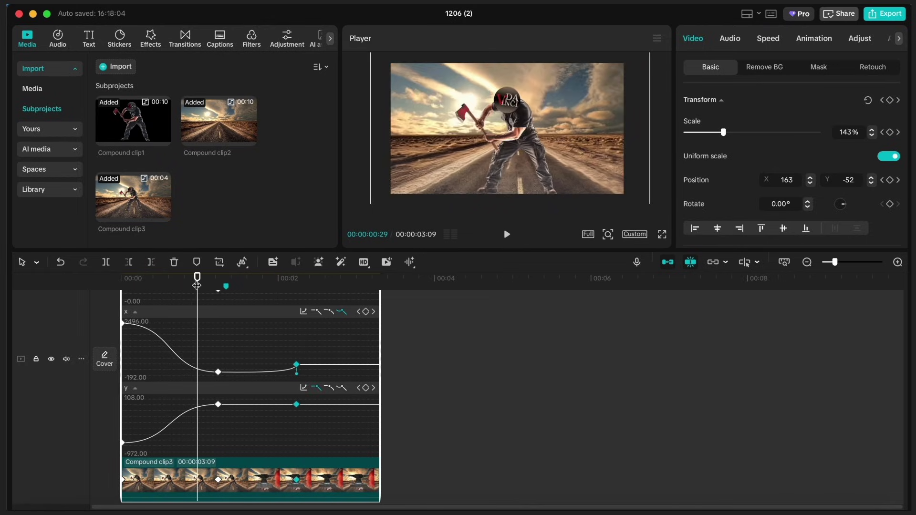
key(space)
key(space)
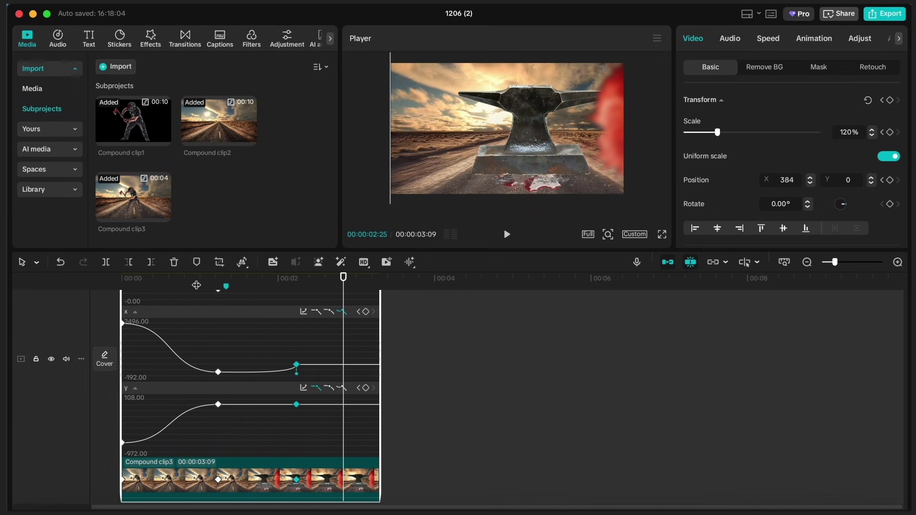
drag(298, 375, 291, 374)
click(199, 282)
key(space)
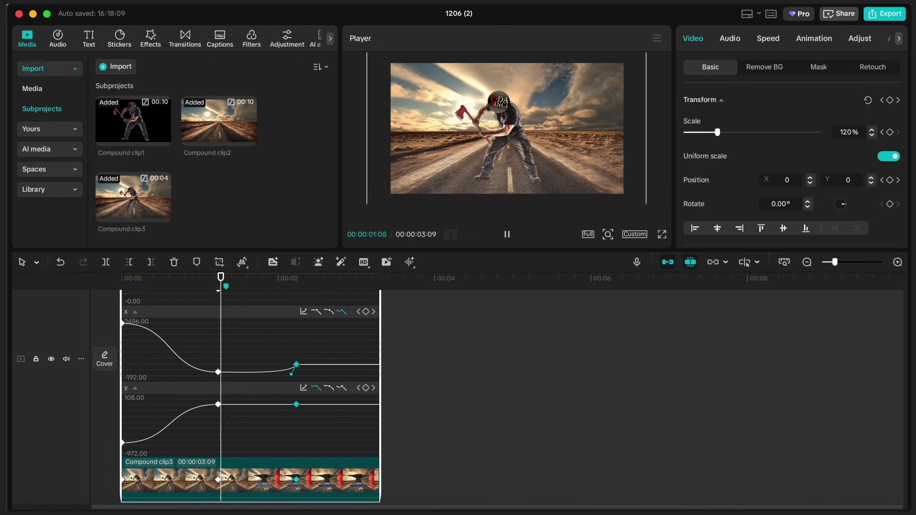
key(space)
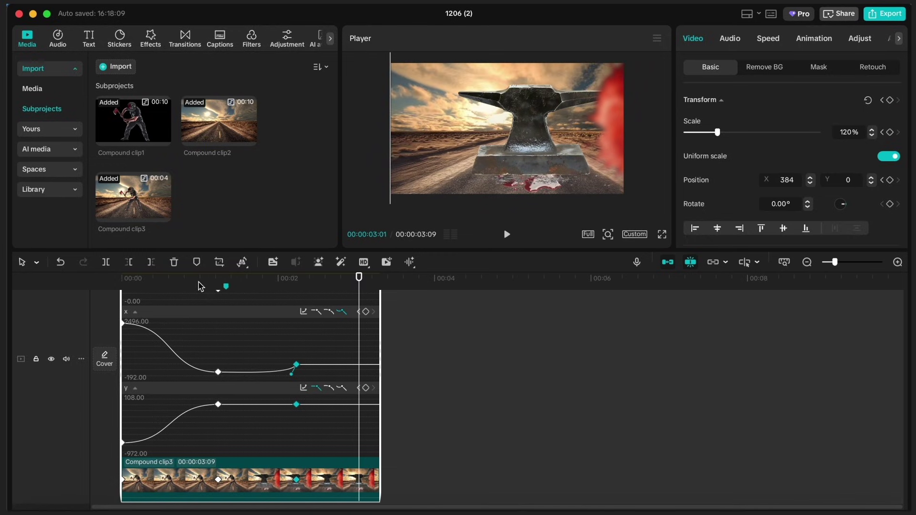
drag(198, 282, 96, 287)
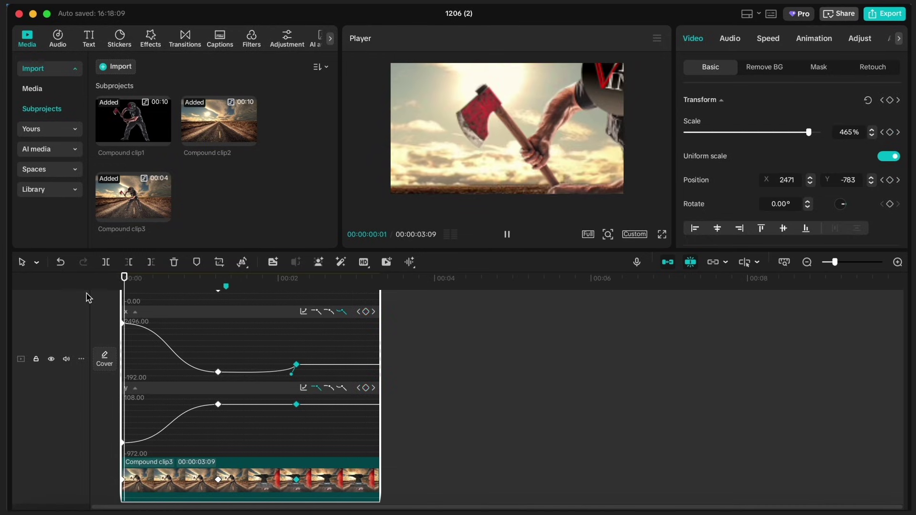
key(space)
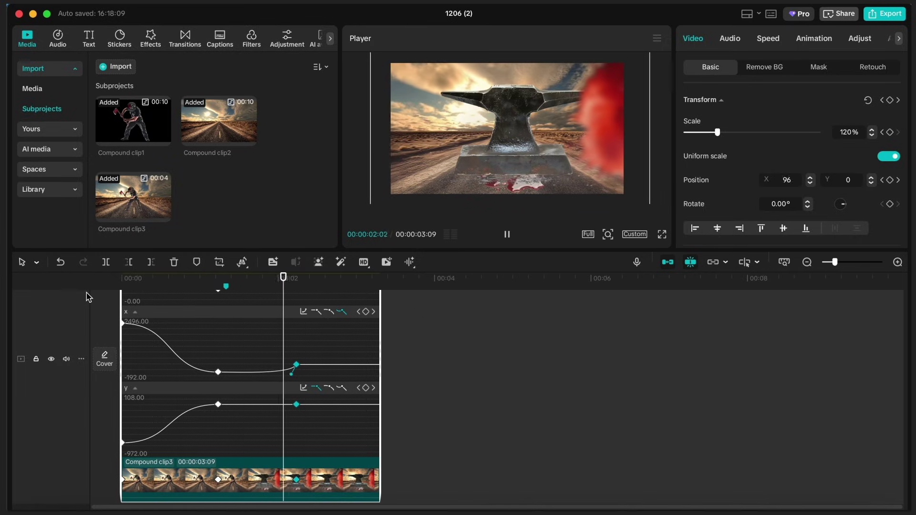
key(space)
Step: Hide the curve graph and trim Compound clip3 to end at 02:07
right_click(342, 484)
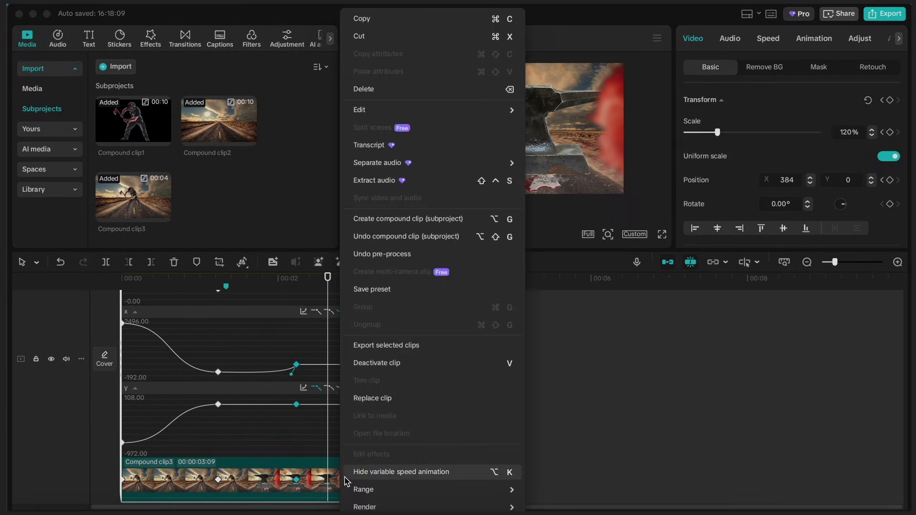
click(354, 472)
click(296, 281)
drag(226, 286, 295, 290)
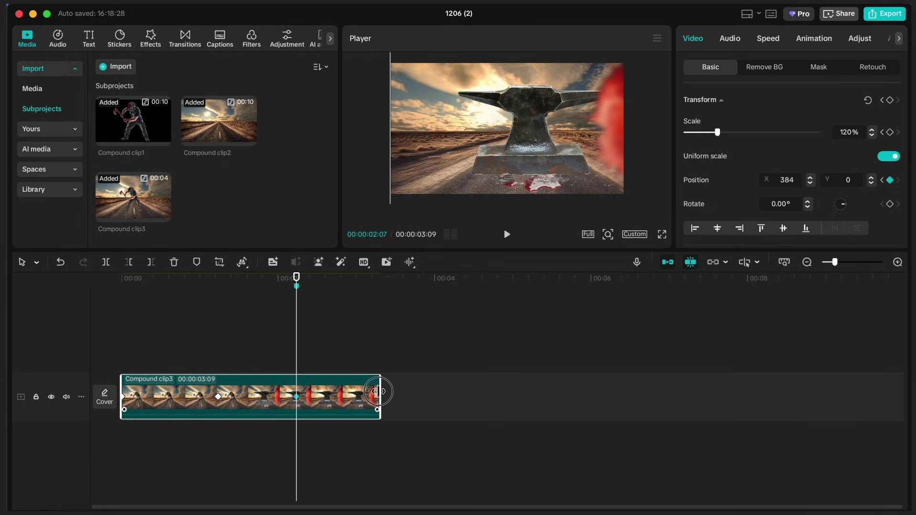
drag(378, 392, 297, 418)
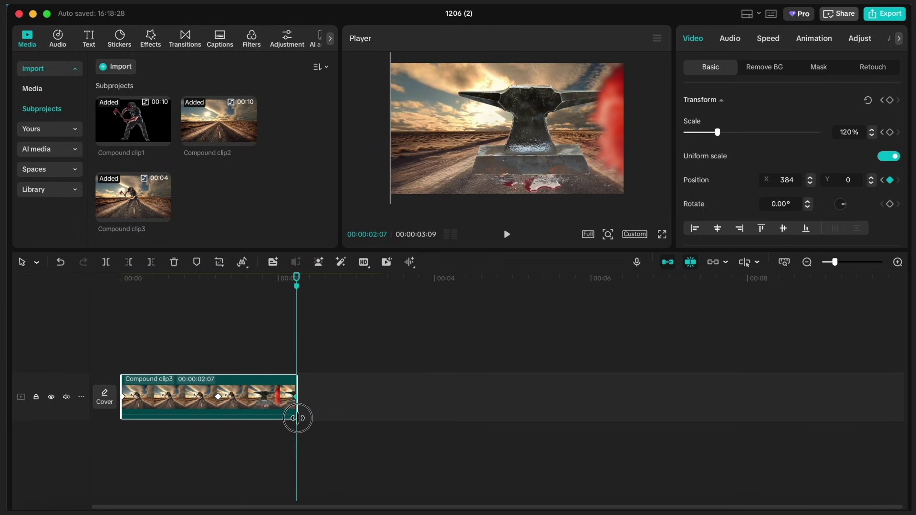
Step: Place the red-lit room image from Assets For scene after Compound clip3
click(32, 88)
double_click(137, 120)
scroll(204, 143, down, 2)
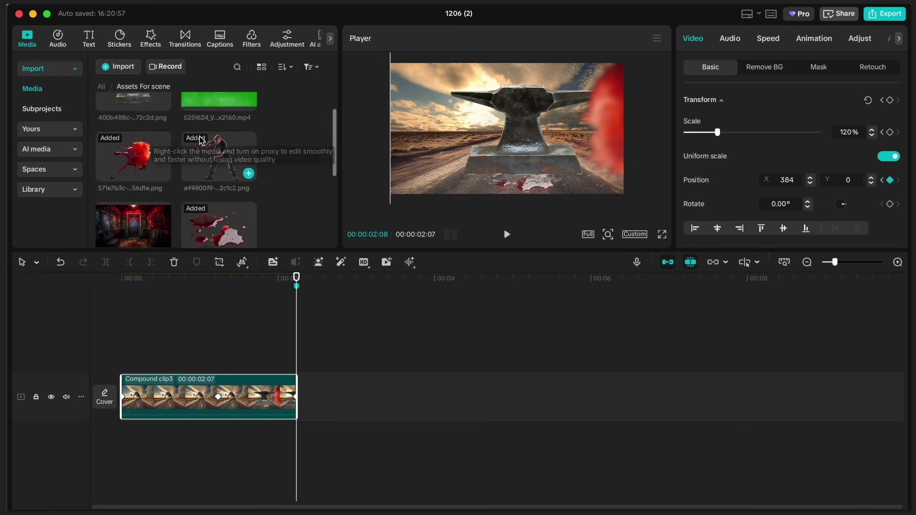
drag(159, 231, 311, 405)
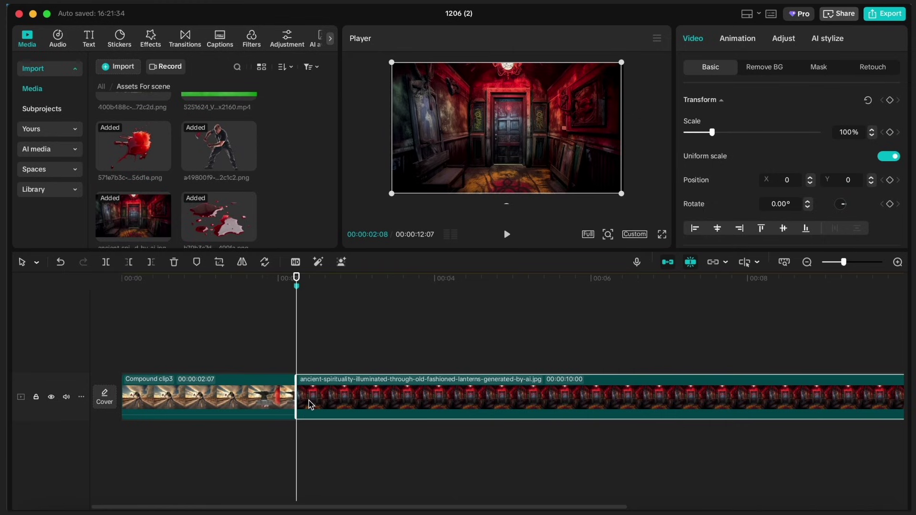
Step: Scale the room image to 119% and keyframe an X pan from -325 to 0
drag(713, 133, 718, 134)
drag(549, 152, 433, 159)
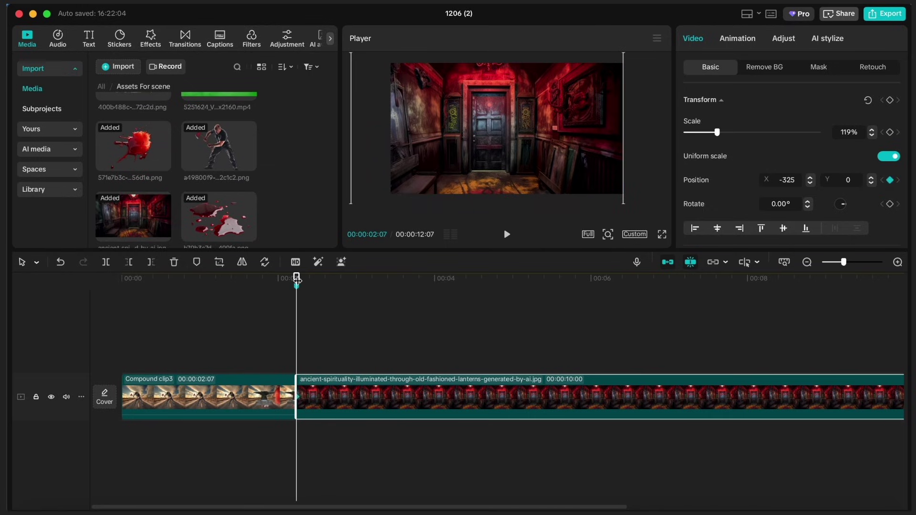
drag(297, 279, 334, 280)
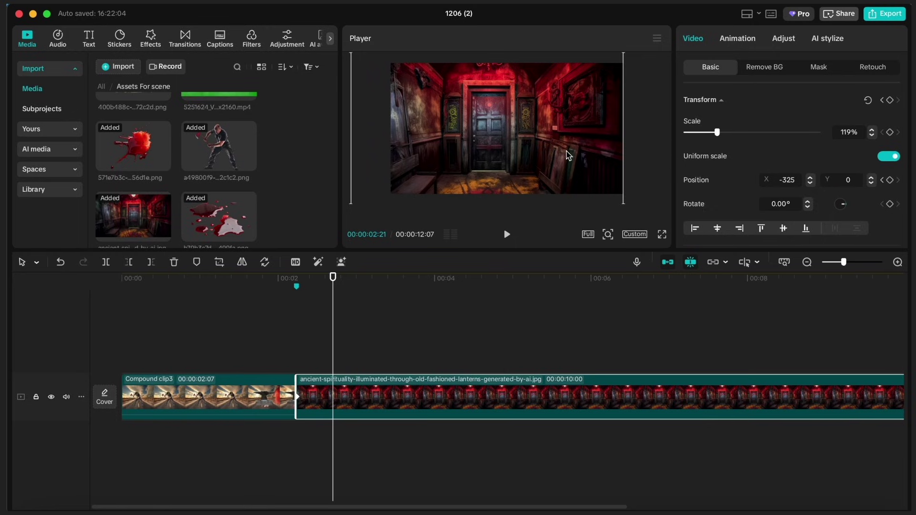
mouse_move(568, 155)
mouse_down()
mouse_move(566, 127)
mouse_move(568, 145)
mouse_up()
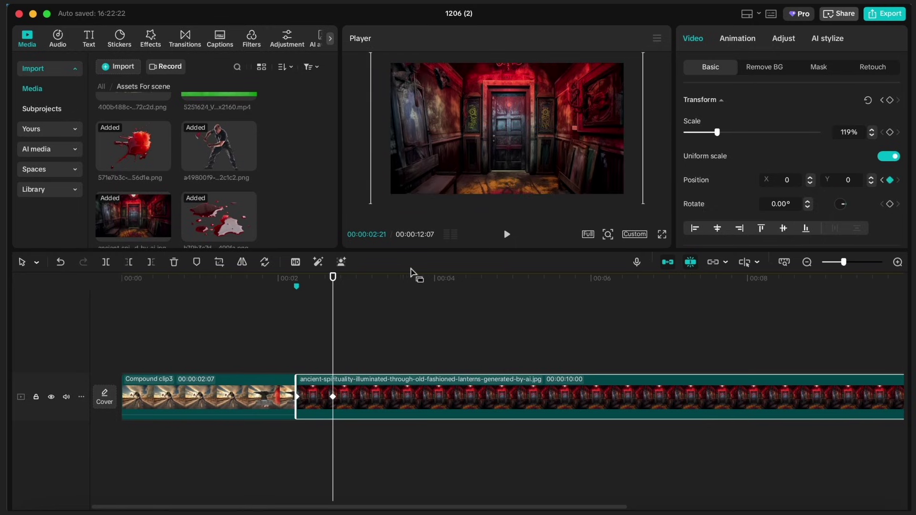
drag(333, 278, 307, 279)
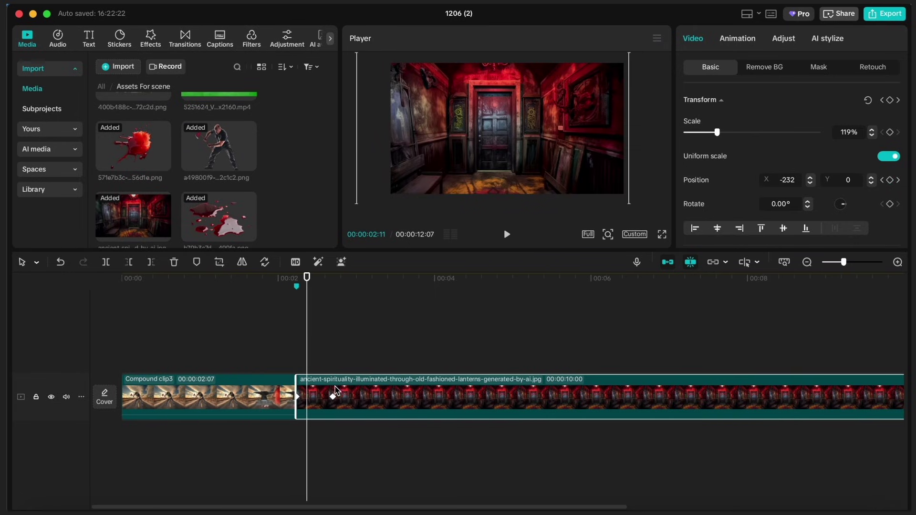
right_click(335, 411)
Step: Apply the Cubic Out preset to both X position keyframes of the room clip
click(370, 480)
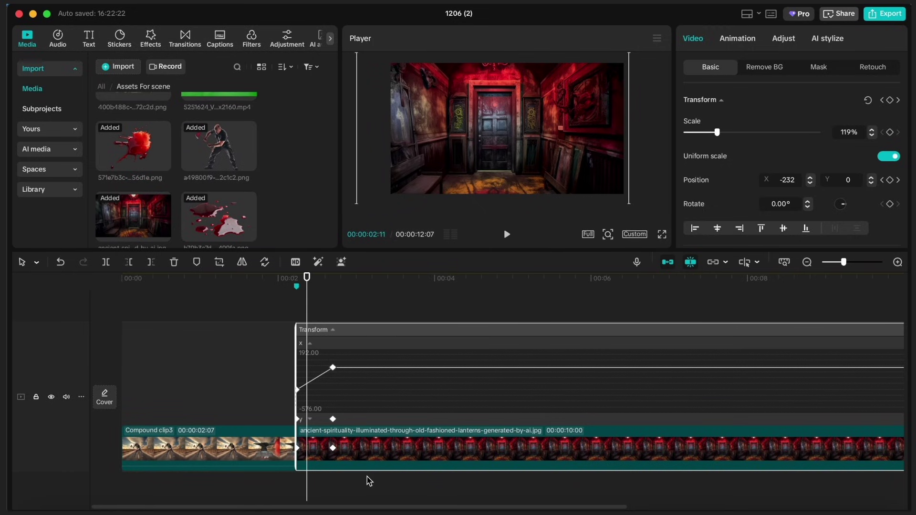
drag(353, 356, 269, 412)
scroll(382, 387, down, 3)
click(628, 345)
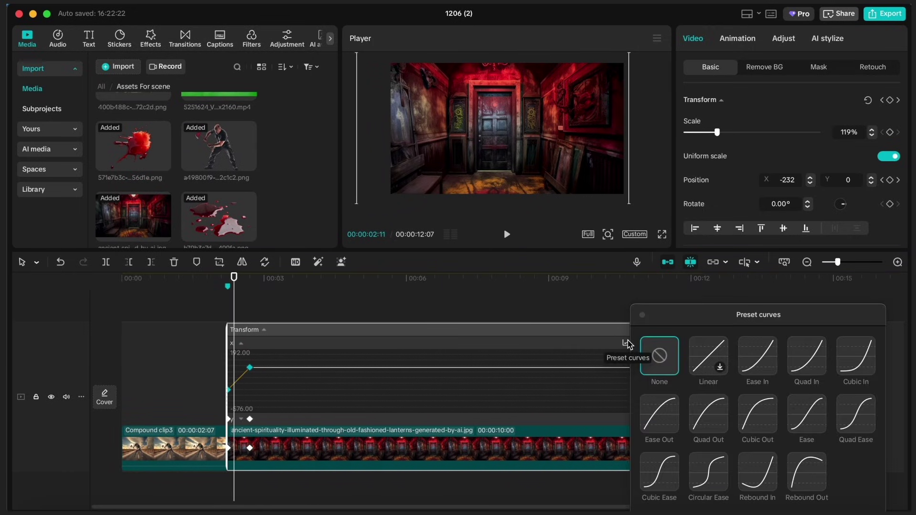
click(746, 413)
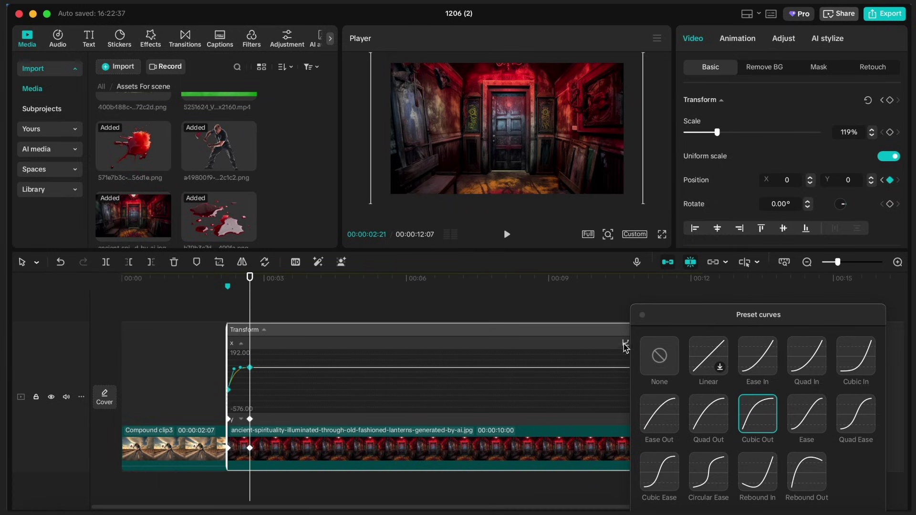
click(557, 421)
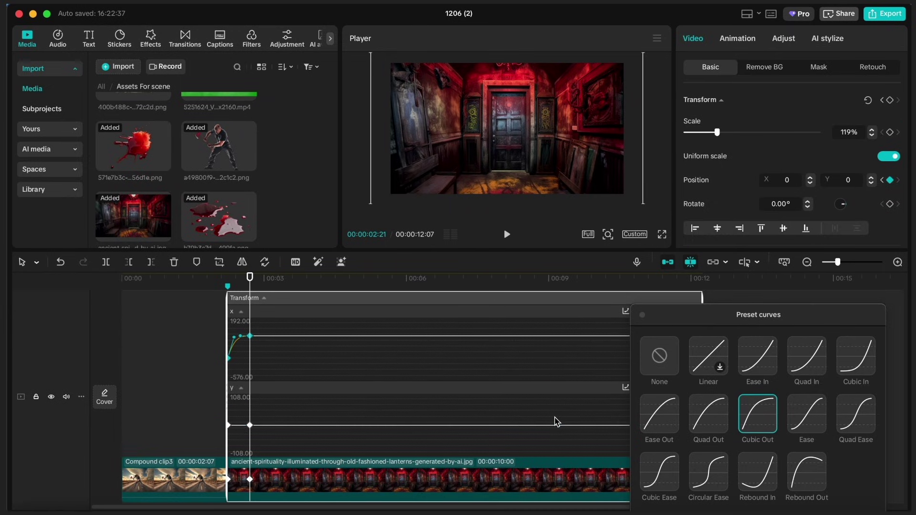
click(640, 317)
click(531, 396)
Step: Fine-tune the pan's starting curve point and play the anvil-to-room cut
scroll(228, 376, up, 5)
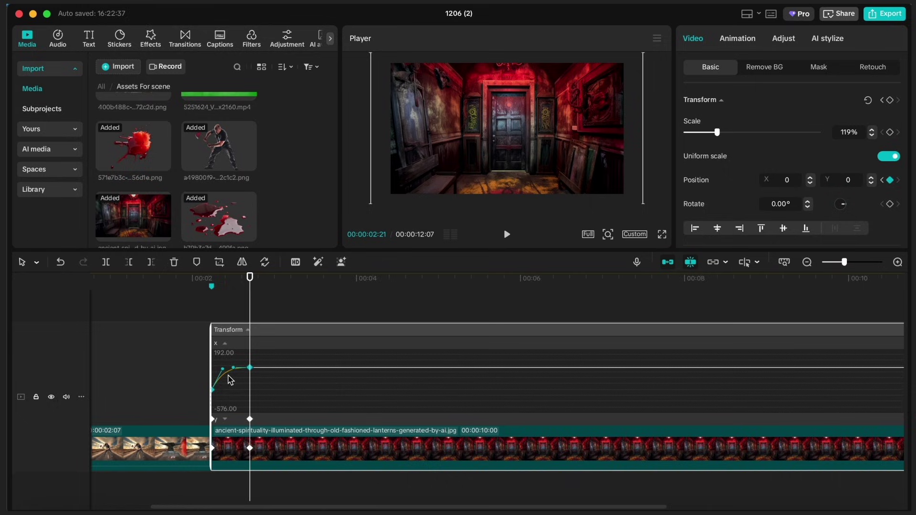
drag(208, 371, 194, 369)
scroll(129, 291, left, 3)
click(125, 286)
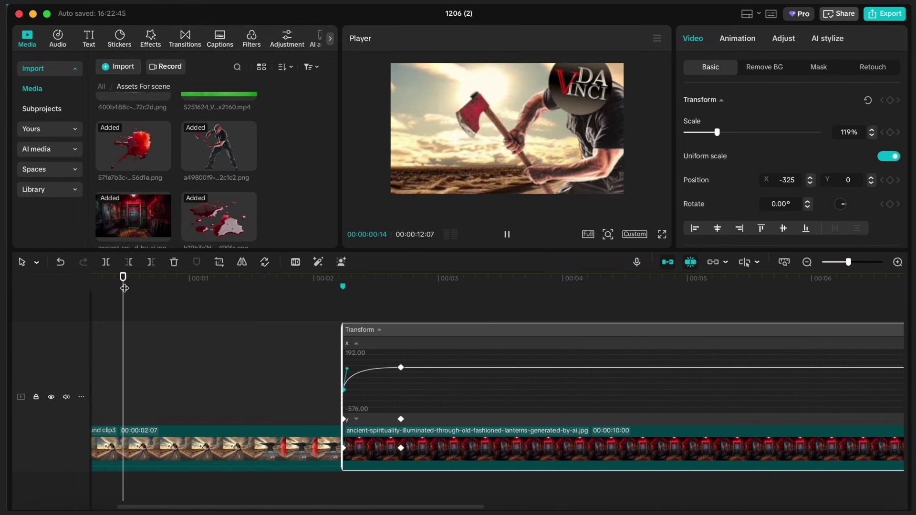
key(space)
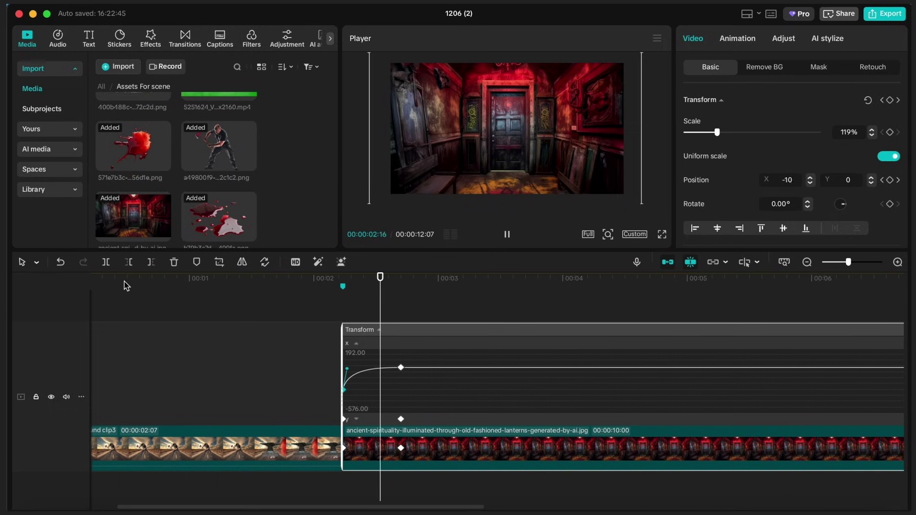
click(125, 286)
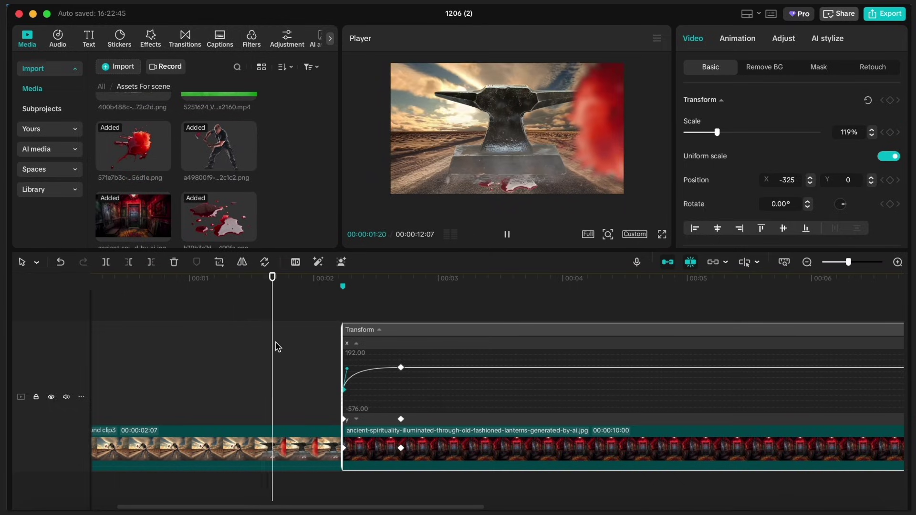
Step: Keyframe the room image's scale from 119% to 500% on the door
key(space)
right_click(518, 442)
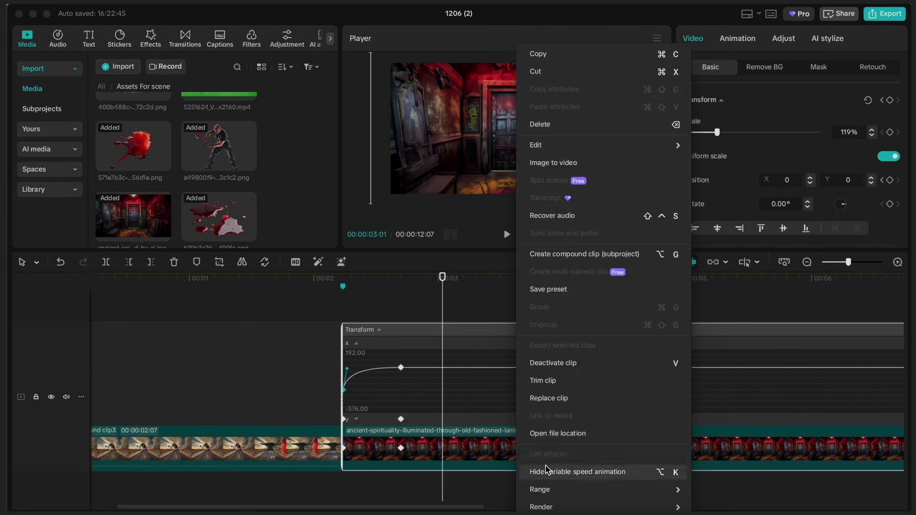
click(546, 471)
scroll(287, 313, down, 2)
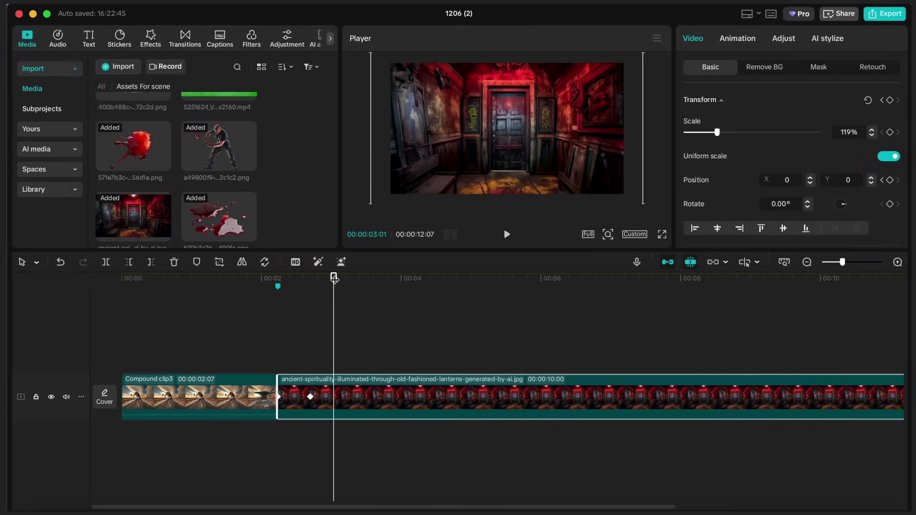
click(890, 133)
drag(334, 277, 384, 277)
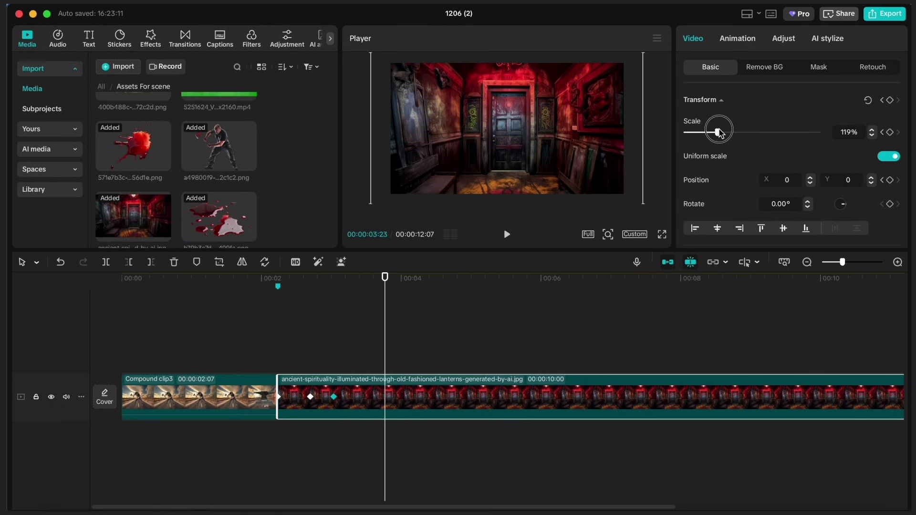
drag(718, 132, 846, 129)
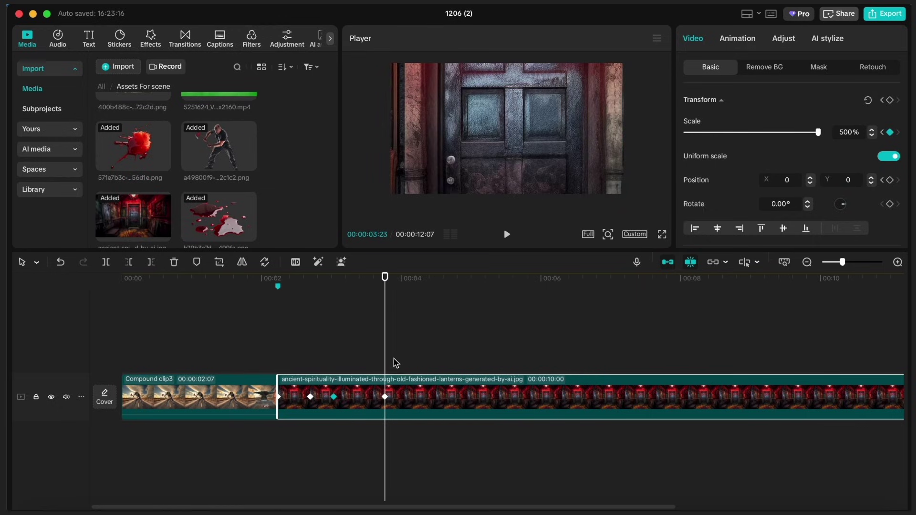
Step: Give both scale keyframes a Cubic In ease and steepen the curve
right_click(402, 384)
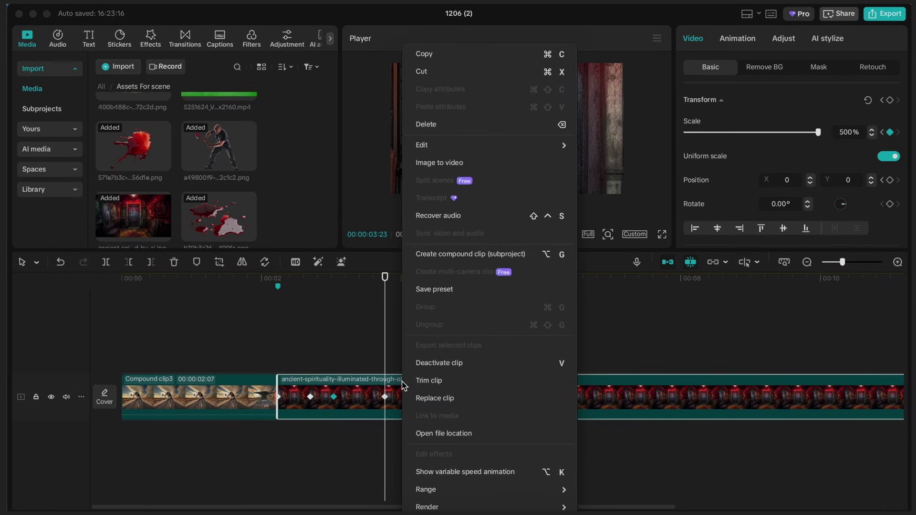
click(430, 466)
drag(429, 362, 305, 292)
scroll(497, 362, down, 3)
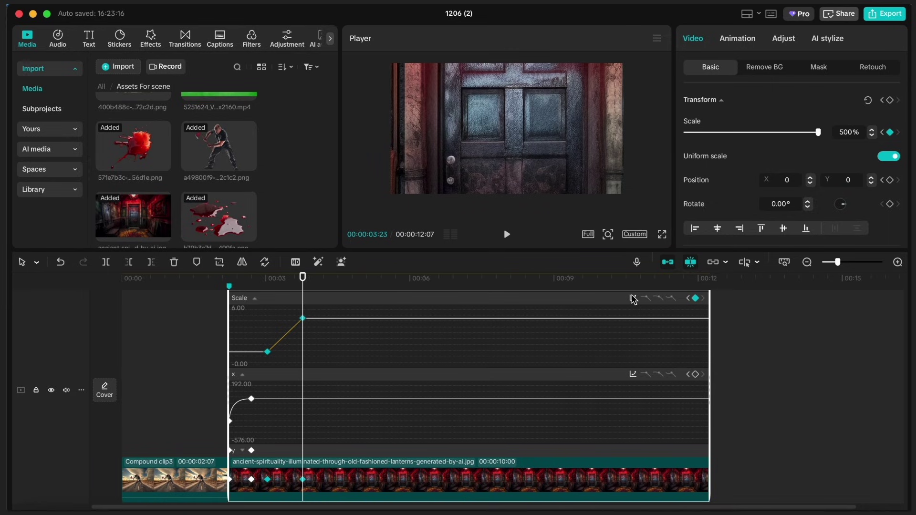
click(633, 298)
click(867, 362)
drag(296, 354, 297, 350)
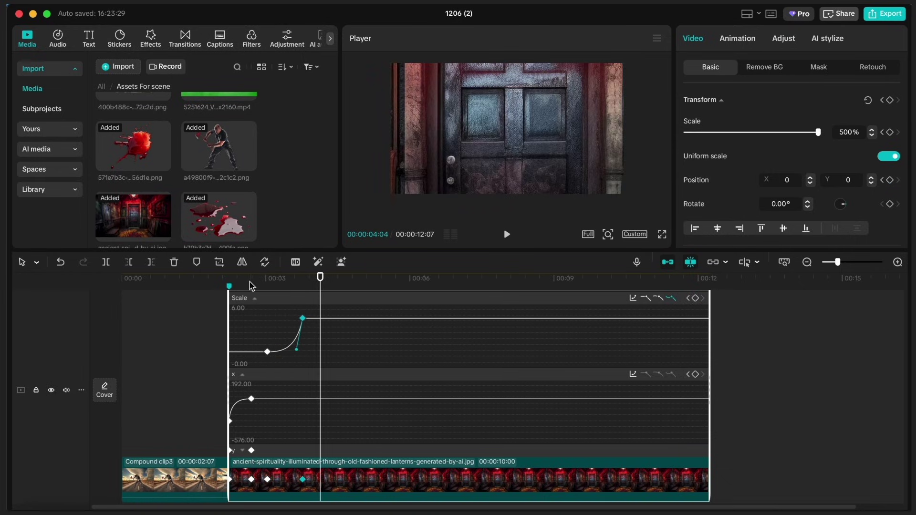
Step: Move the final 500% scale keyframe later, reshape its ease, and preview the zoom
drag(252, 286, 300, 287)
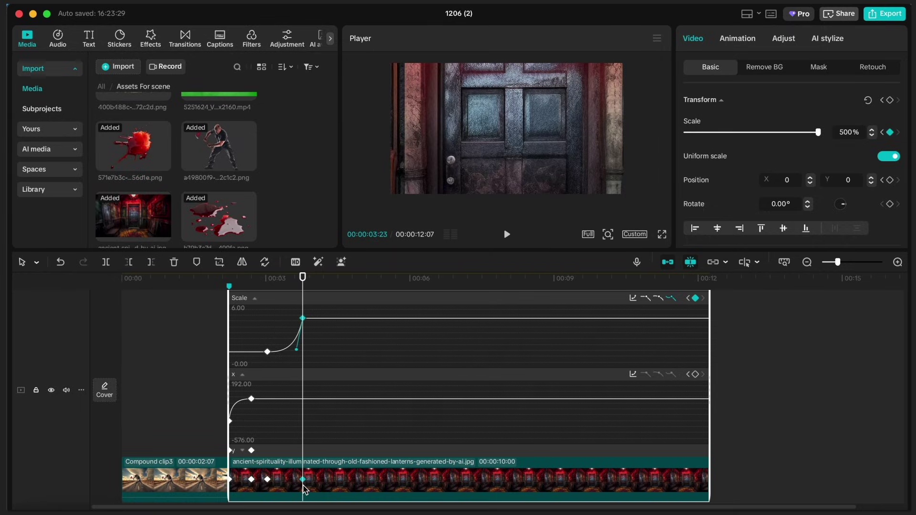
drag(303, 480, 314, 480)
drag(313, 350, 315, 353)
click(258, 286)
key(space)
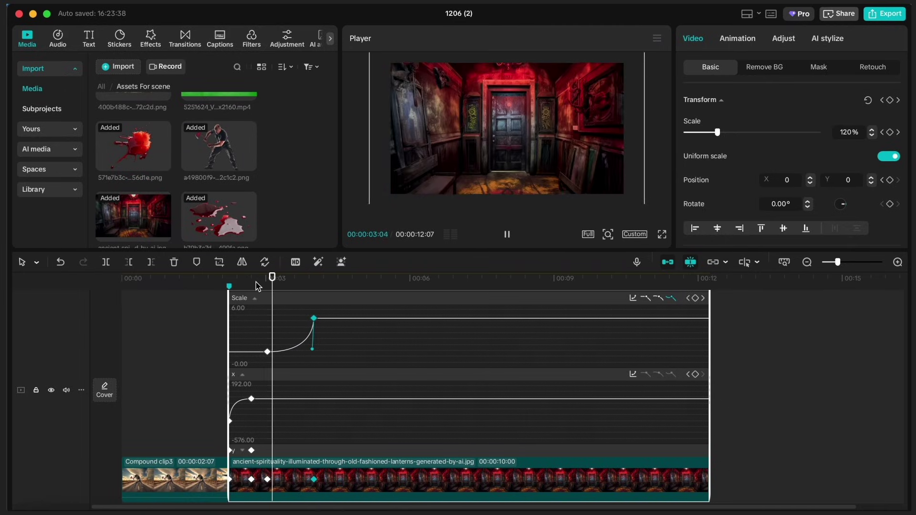
click(313, 278)
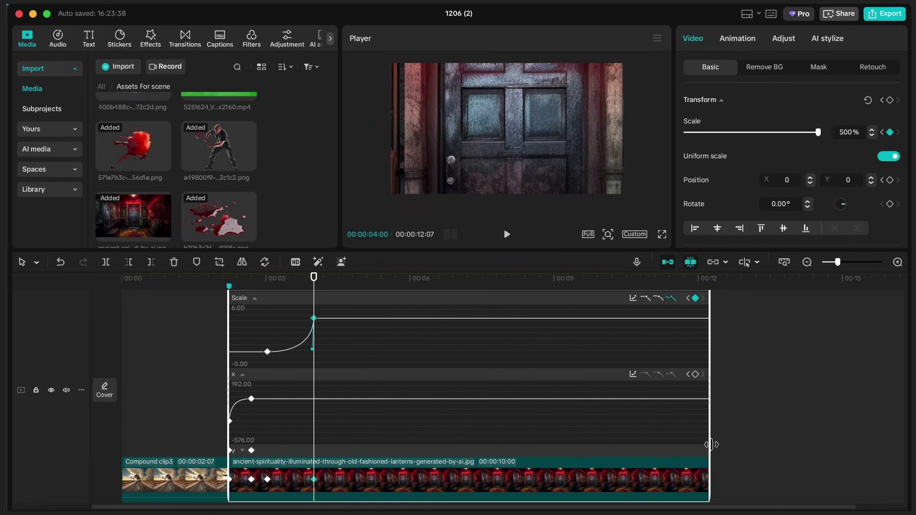